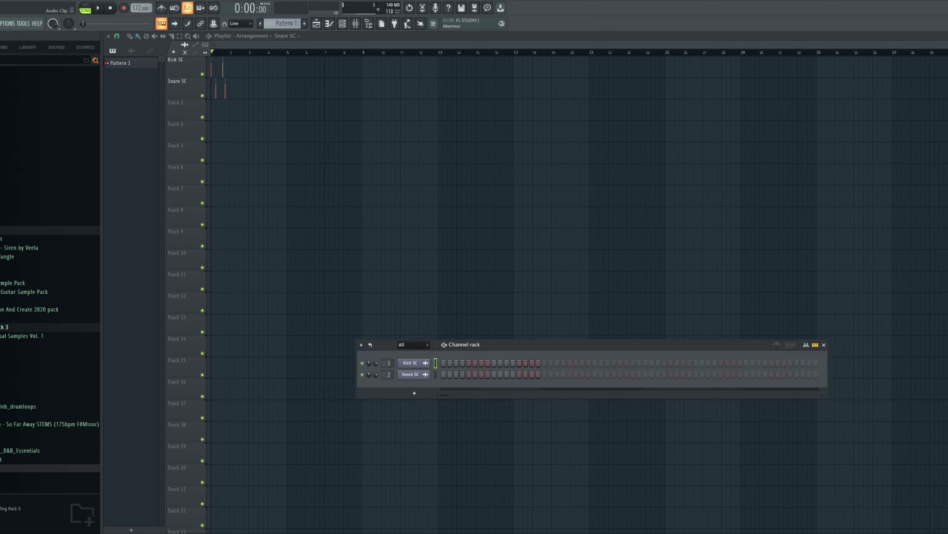
# Add a Serum instrument channel and set oscillator A's unison to 6 voices.
pyautogui.click(424, 365)
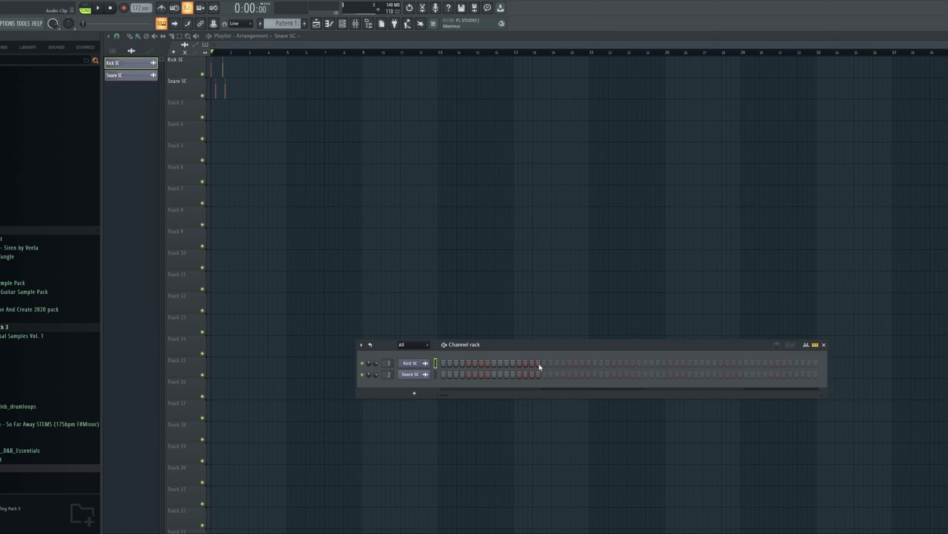
pyautogui.click(529, 342)
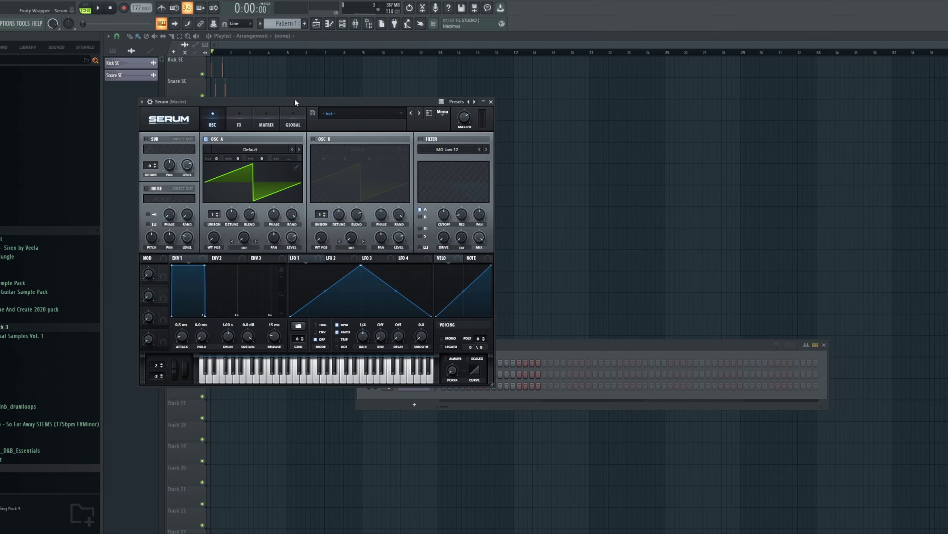
pyautogui.moveTo(294, 100); pyautogui.dragTo(519, 123)
pyautogui.scroll(5, 439, 239)
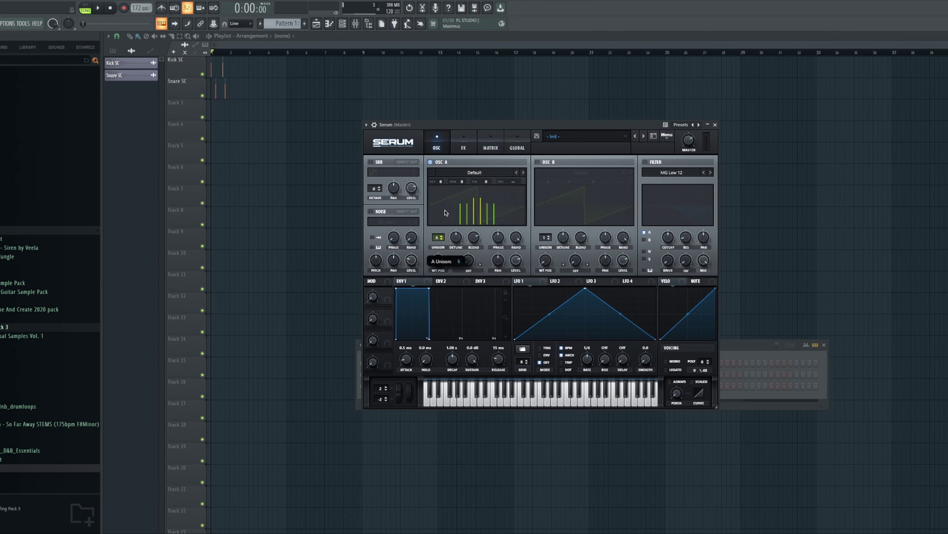
# Enable Serum's filter, choose the MG Low 24 type, and move the plugin window aside.
pyautogui.click(646, 162)
pyautogui.click(711, 172)
pyautogui.click(710, 172)
pyautogui.moveTo(575, 125); pyautogui.dragTo(820, 146)
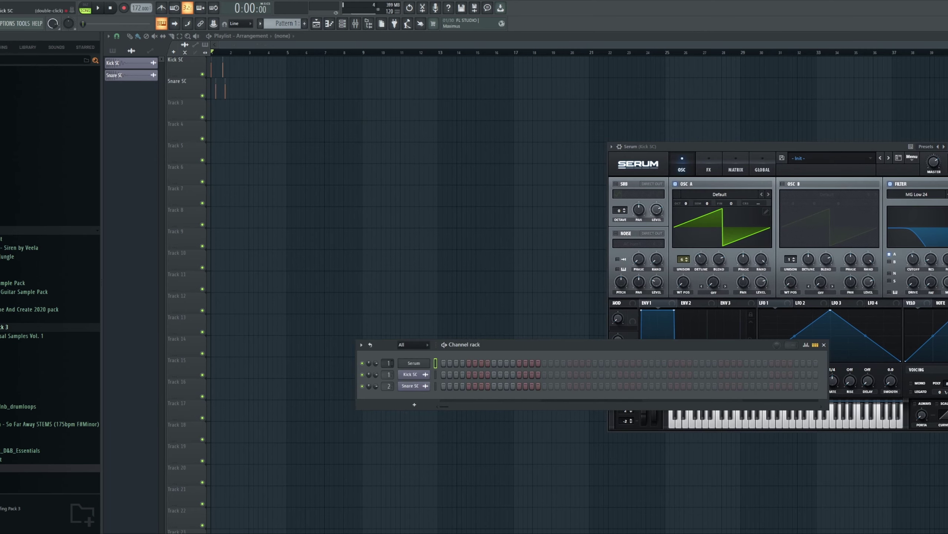
# In Serum's piano roll, draw one-bar bass notes D#3, F#3, G#3 and C#3 across bars 1 to 4.
pyautogui.press('F7')
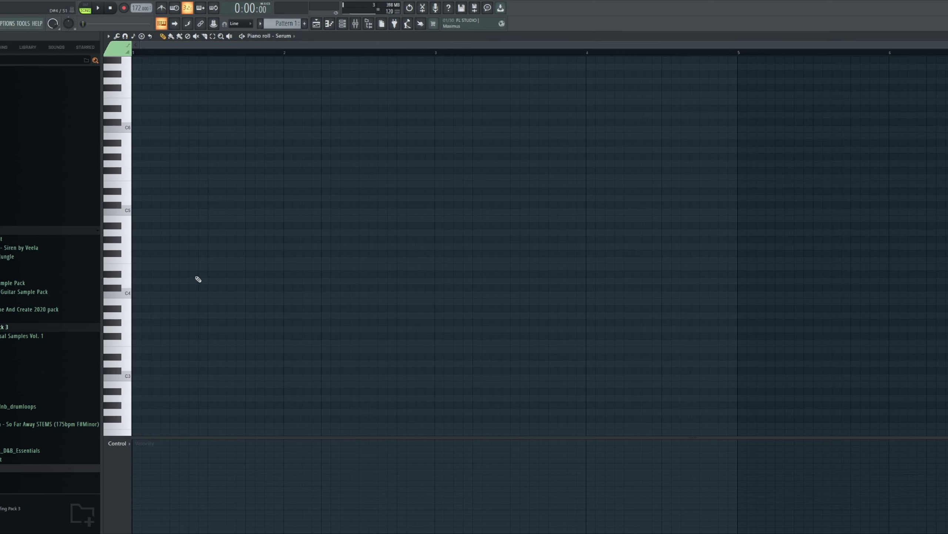
pyautogui.scroll(-1, 199, 302)
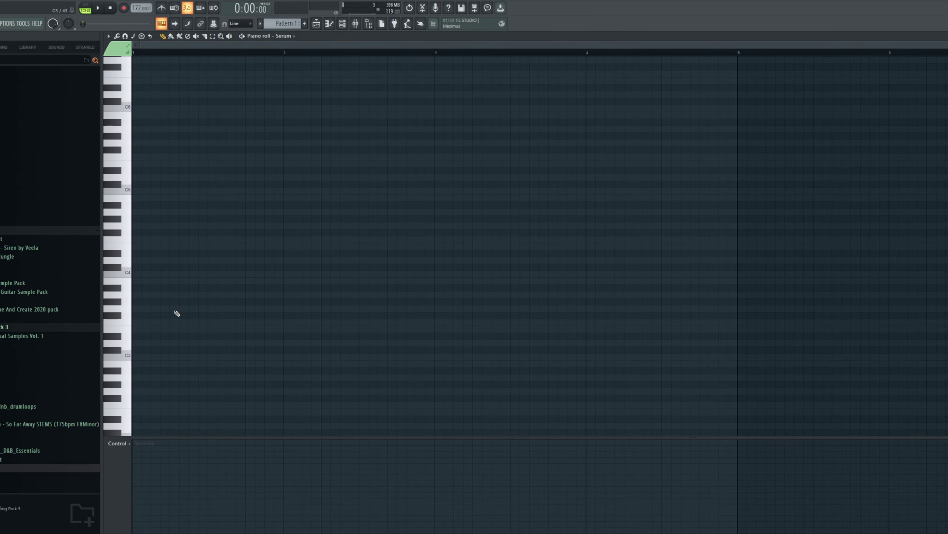
pyautogui.click(152, 338)
pyautogui.moveTo(154, 338); pyautogui.dragTo(284, 343)
pyautogui.click(263, 335)
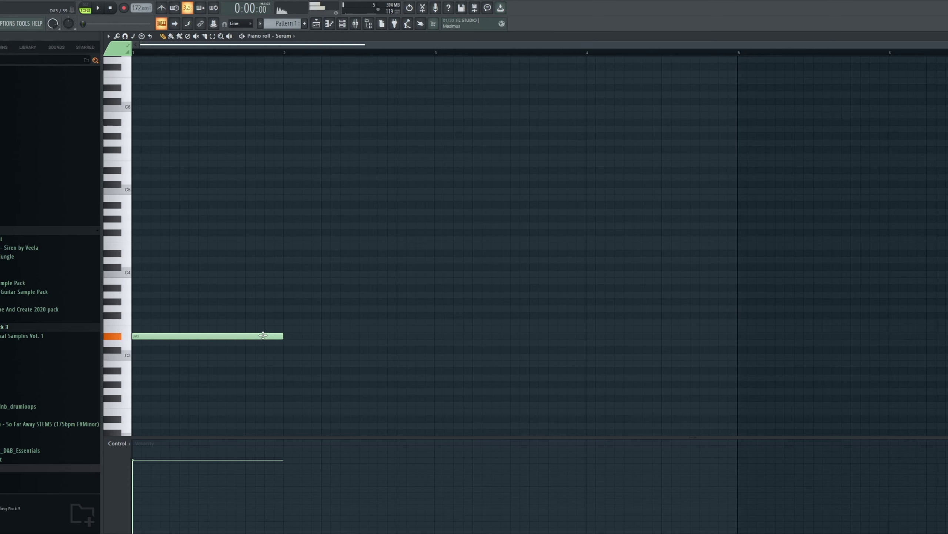
pyautogui.click(287, 315)
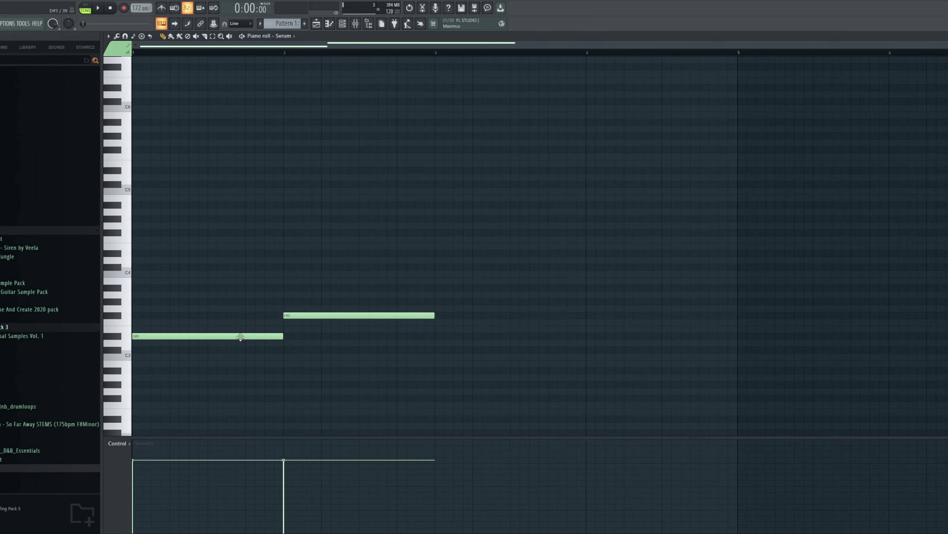
pyautogui.click(241, 337)
pyautogui.click(313, 315)
pyautogui.click(438, 302)
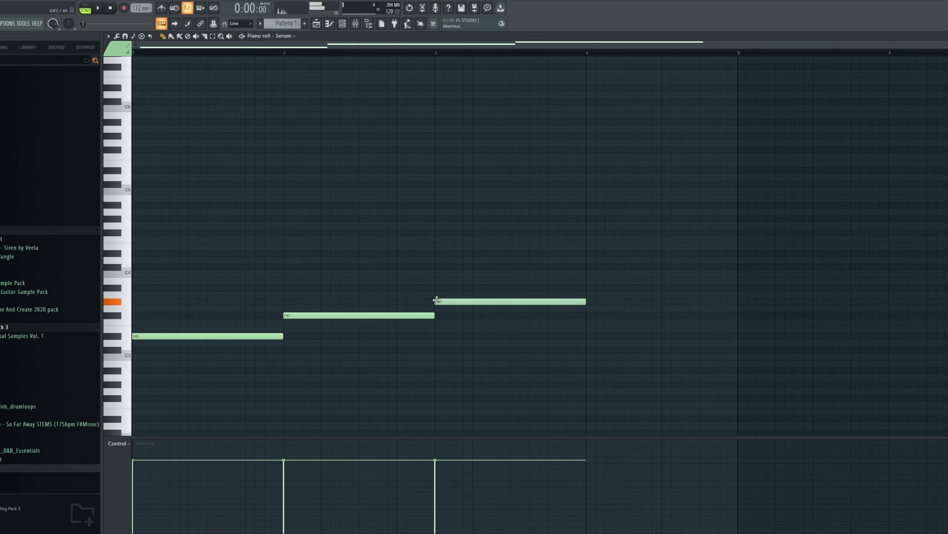
pyautogui.moveTo(590, 358); pyautogui.dragTo(587, 347)
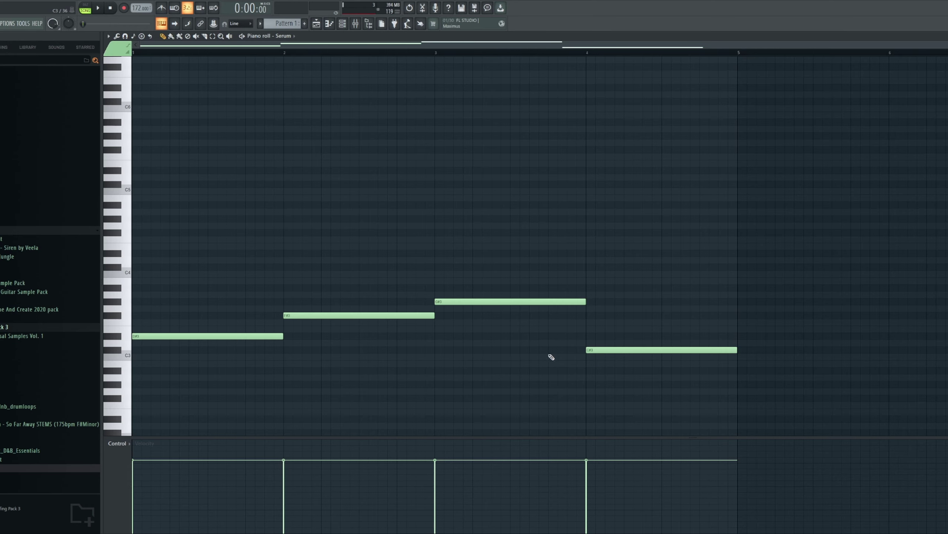
# Copy the four bass notes one octave up and stack further copies above them to form a major triad in each bar.
pyautogui.hotkey('ctrl', 'a')
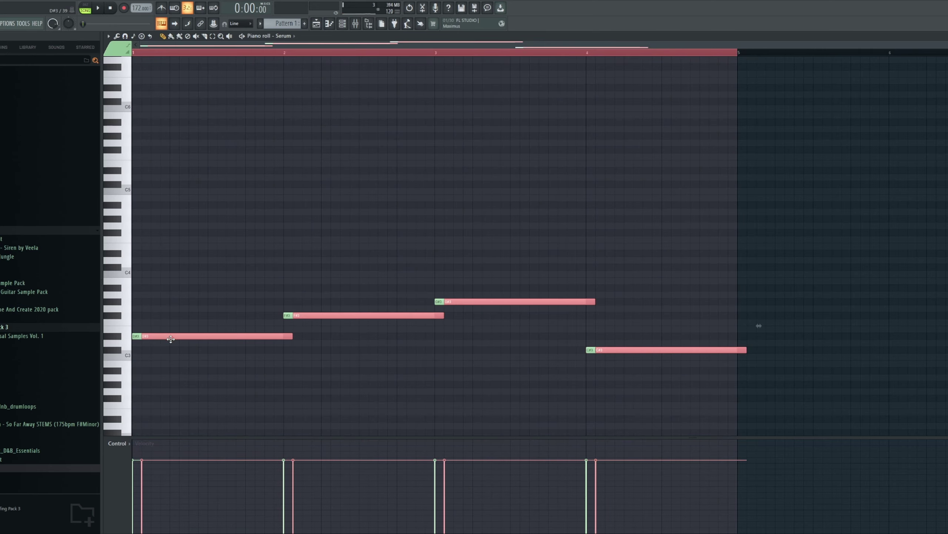
pyautogui.moveTo(150, 331); pyautogui.dragTo(167, 252)
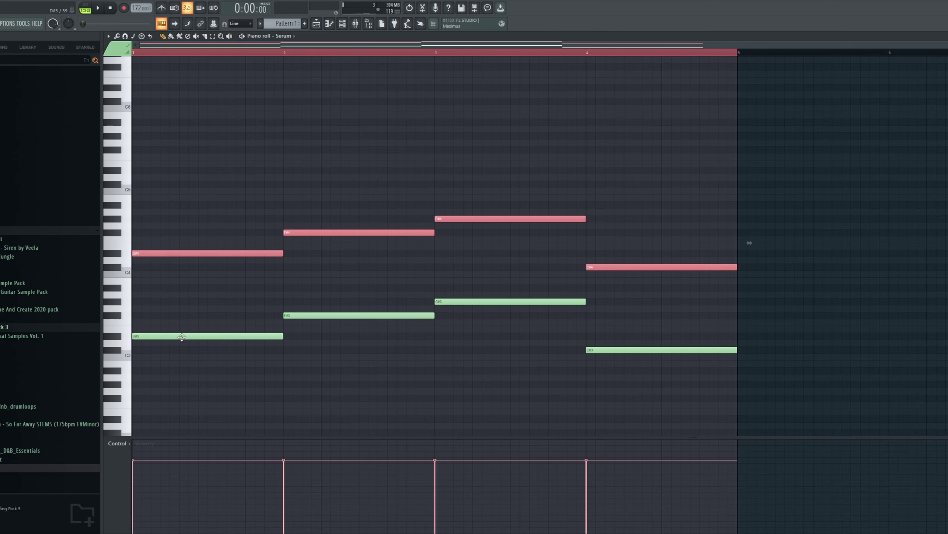
pyautogui.hotkey('ctrl', 'v')
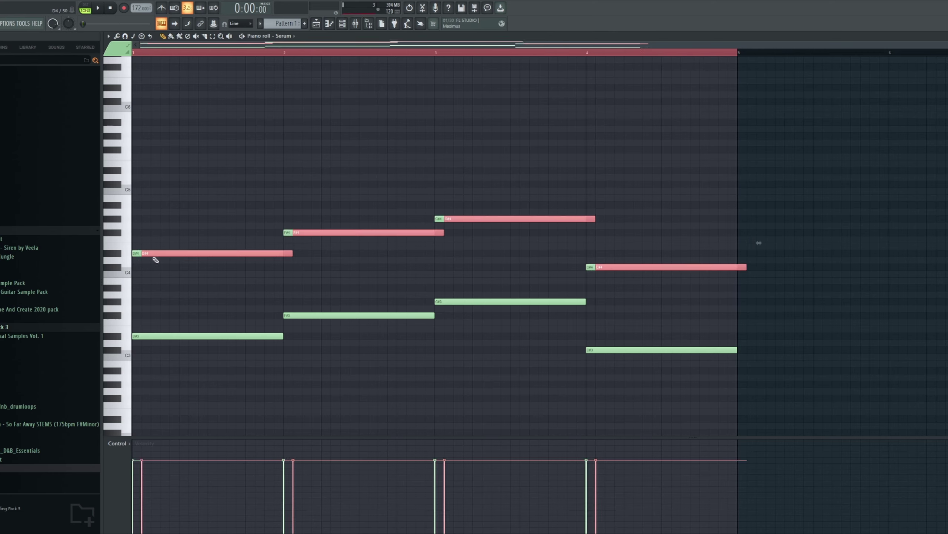
pyautogui.moveTo(179, 253)
pyautogui.mouseDown()
pyautogui.moveTo(154, 248)
pyautogui.moveTo(145, 202)
pyautogui.mouseUp()
pyautogui.click(297, 59)
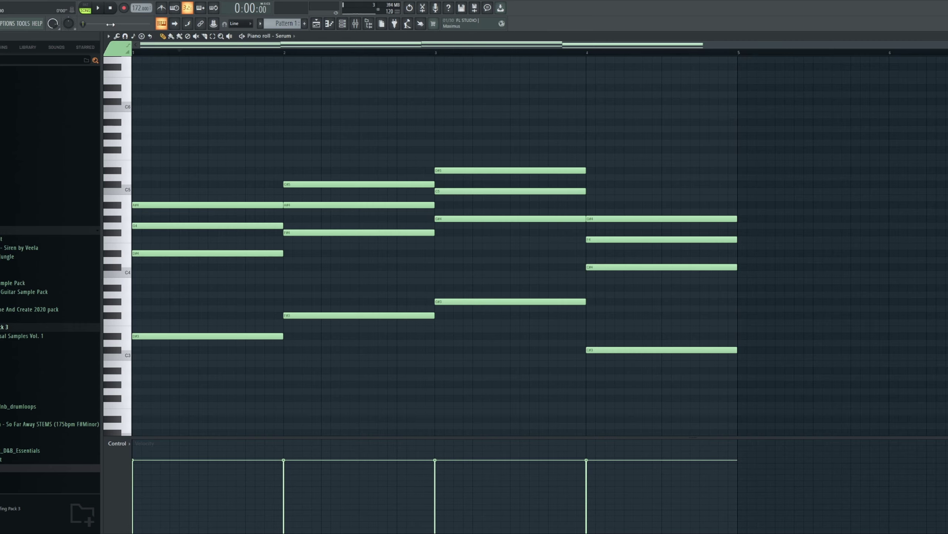
# Play the progression, lower the G4 note in the first chord to F#4, and listen again.
pyautogui.press('space')
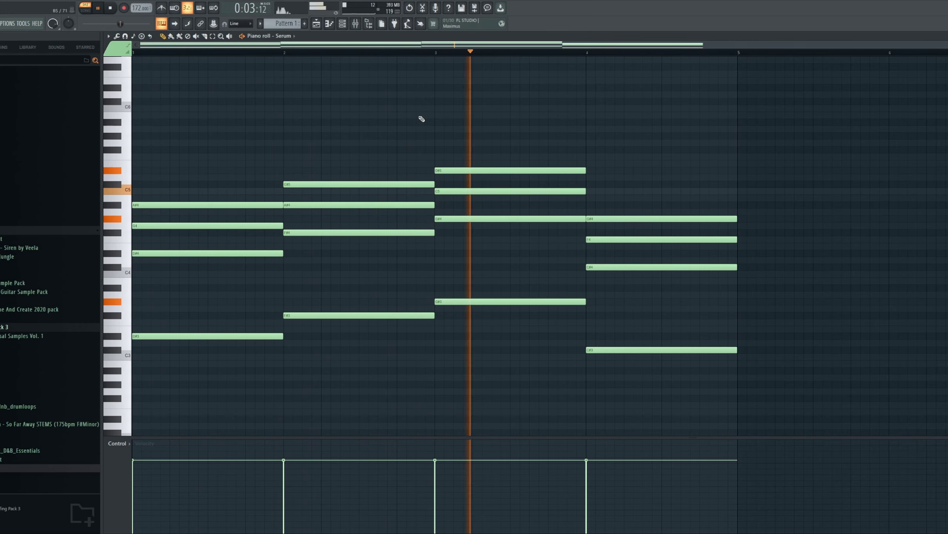
pyautogui.press('space')
pyautogui.moveTo(260, 226); pyautogui.dragTo(260, 232)
pyautogui.press('space')
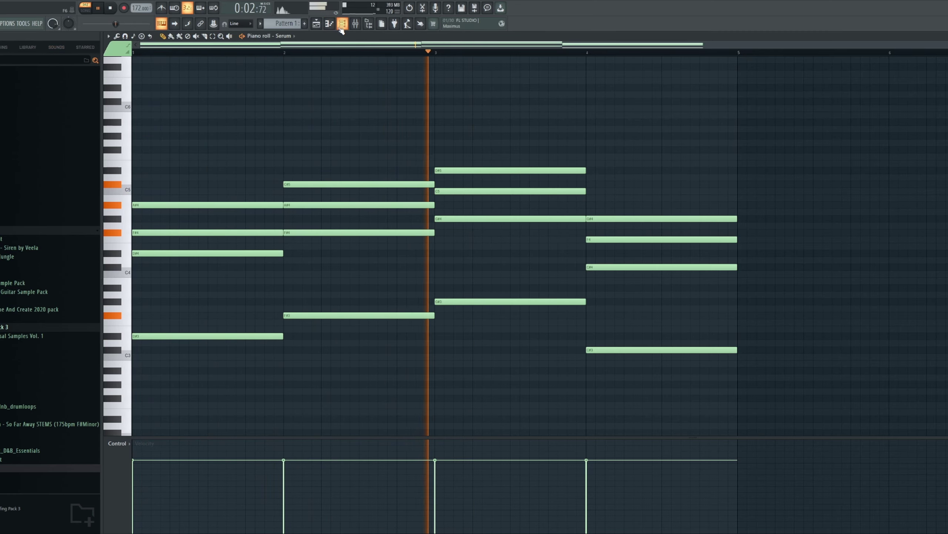
pyautogui.press('space')
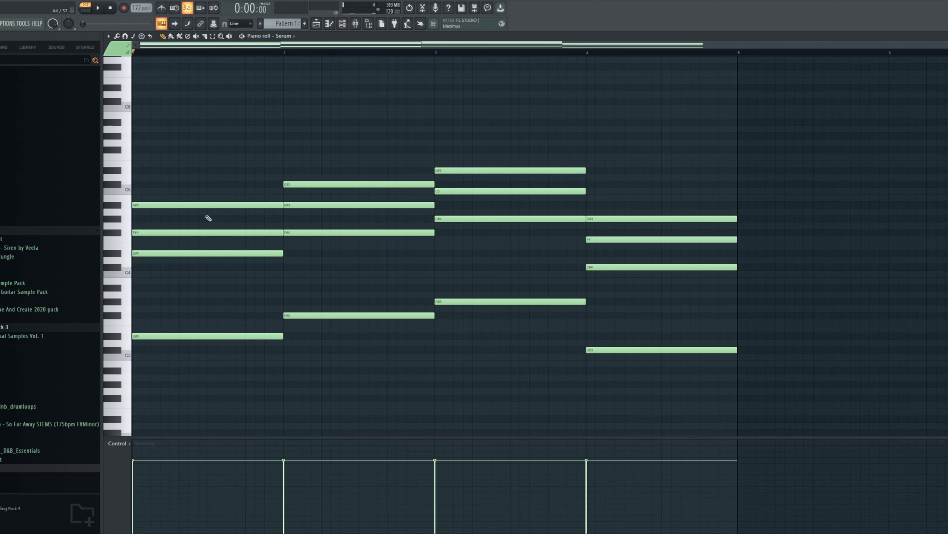
# Try raising the F#4 note in the first chord back to G4, and undo that change.
pyautogui.moveTo(227, 232); pyautogui.dragTo(223, 224)
pyautogui.click(342, 23)
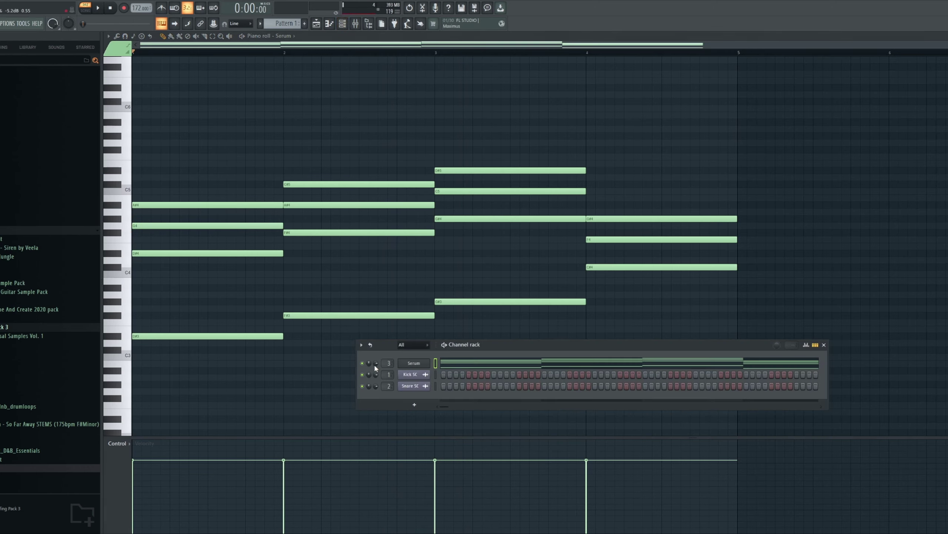
pyautogui.click(413, 363)
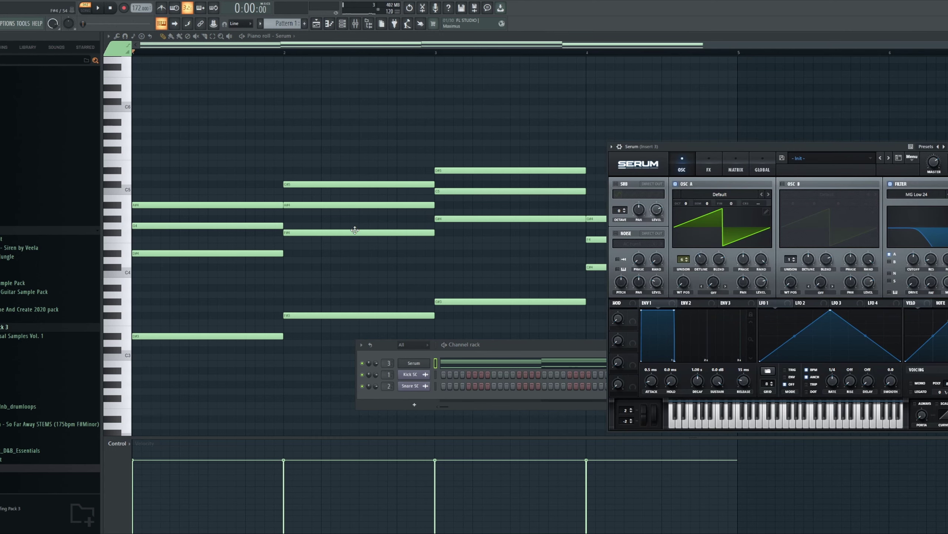
pyautogui.click(263, 226)
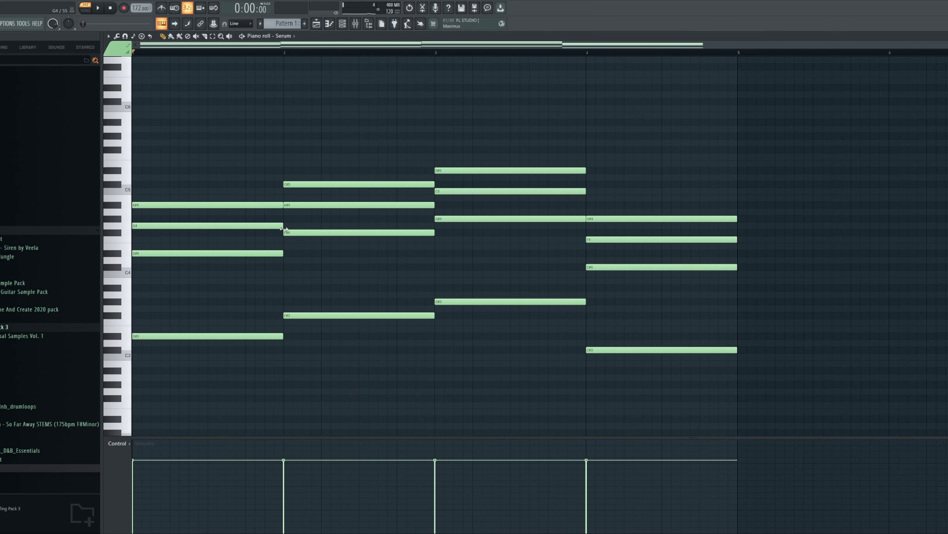
pyautogui.hotkey('ctrl', 'z')
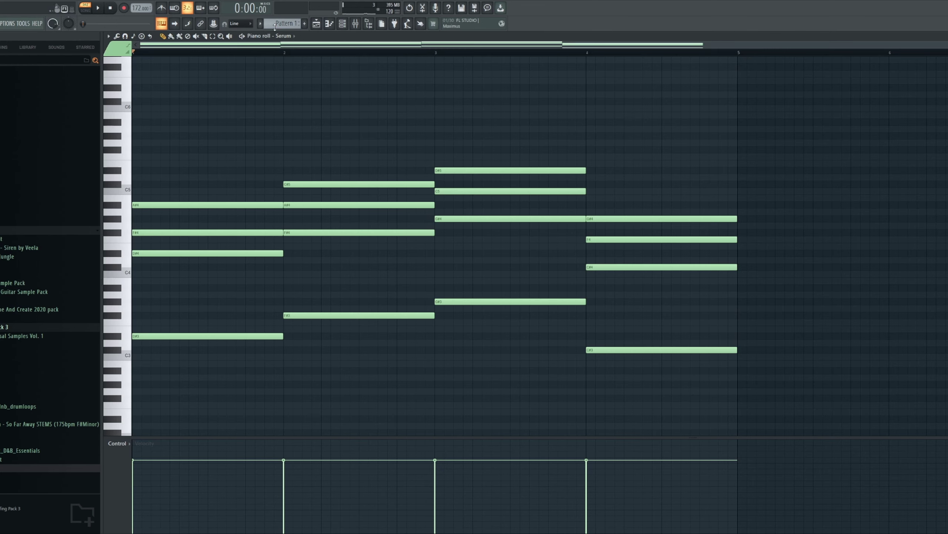
pyautogui.click(342, 23)
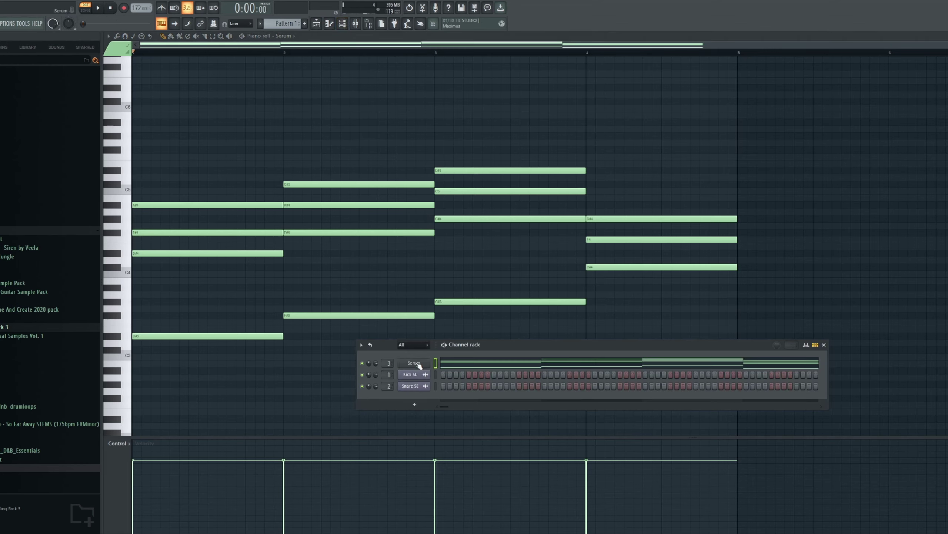
pyautogui.click(336, 45)
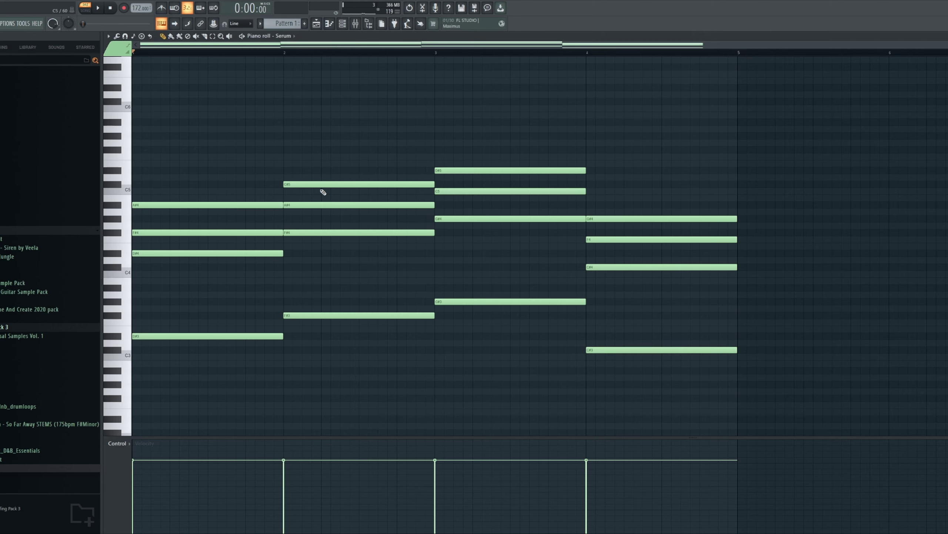
# Move the top note of the bar 2 chord down an octave to C#4 and that of bar 3 to D#4.
pyautogui.click(332, 184)
pyautogui.hotkey('ctrl', 'Down')
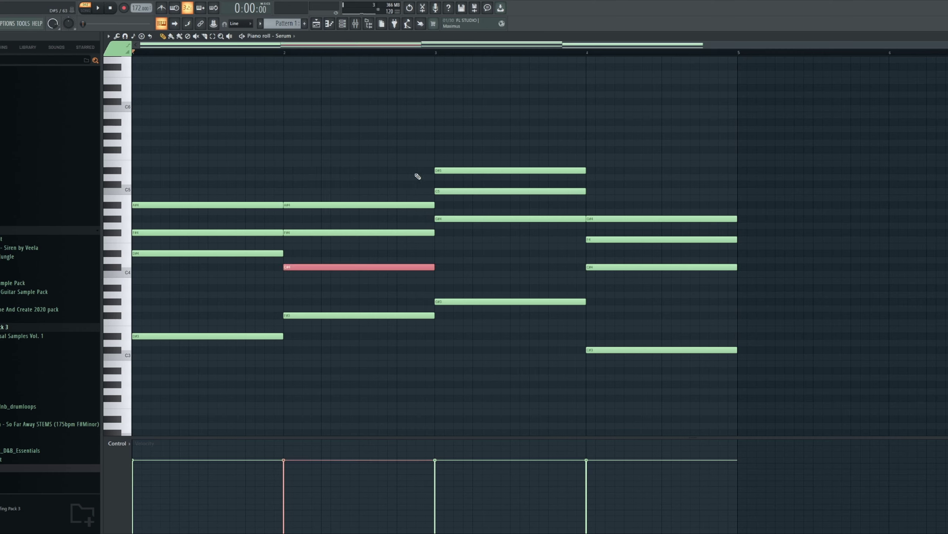
pyautogui.click(446, 170)
pyautogui.hotkey('ctrl', 'Down')
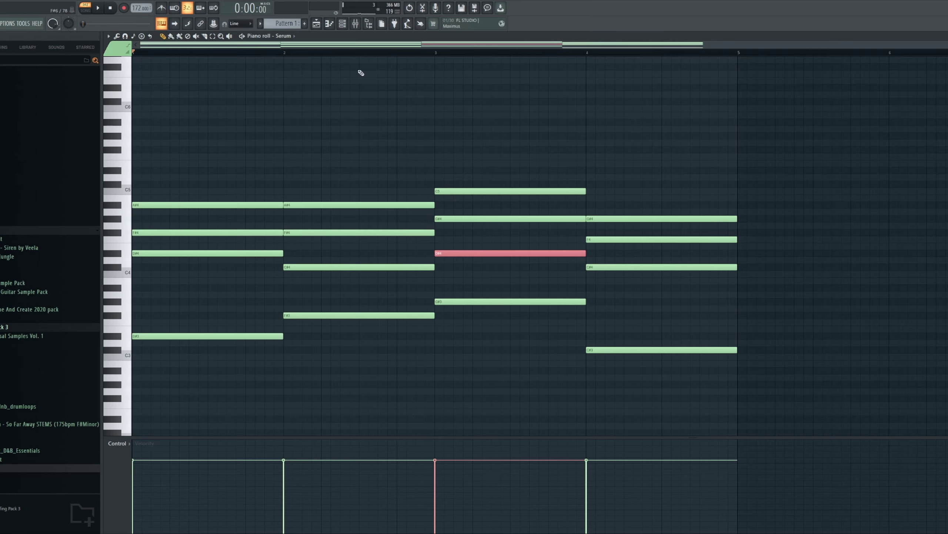
# Play the revised chord progression and inspect the filter cutoff in Serum.
pyautogui.click(342, 23)
pyautogui.press('space')
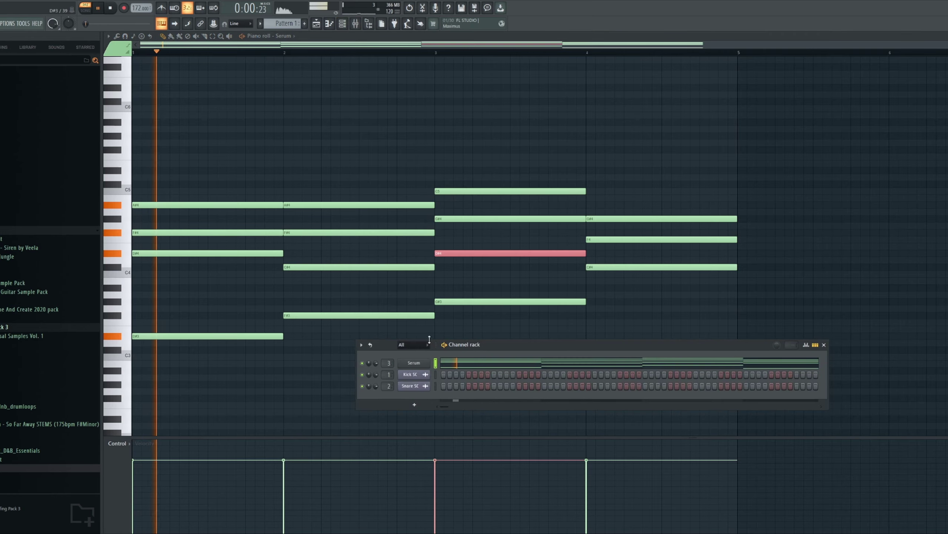
pyautogui.click(418, 362)
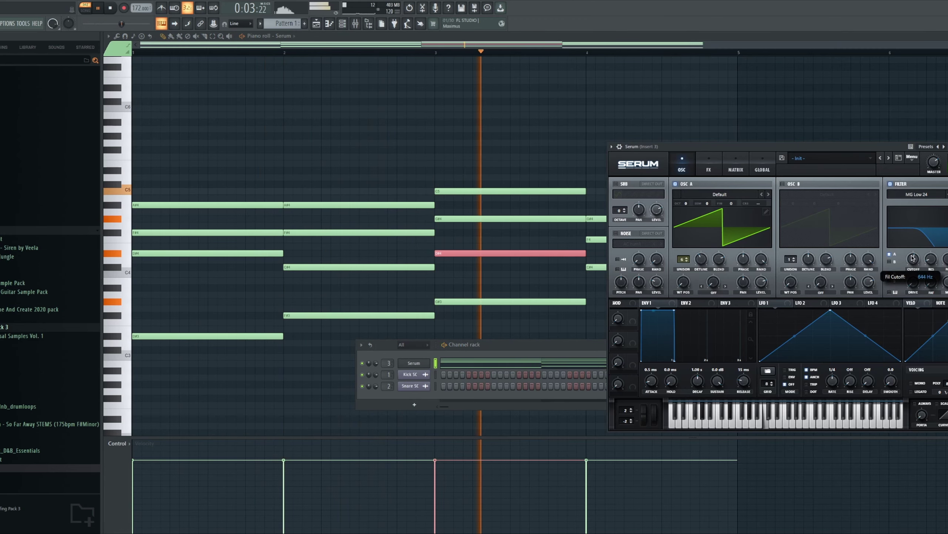
pyautogui.click(605, 40)
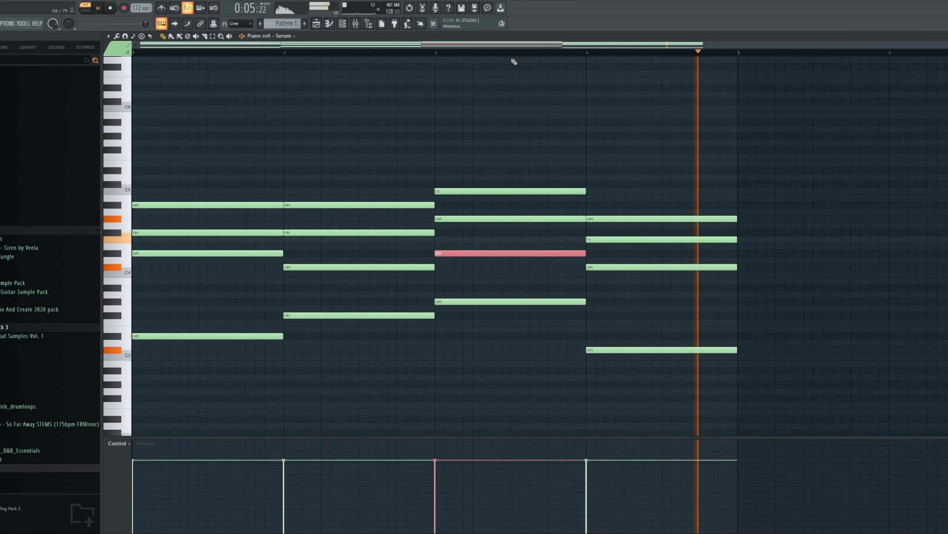
pyautogui.press('space')
# Add one-bar A#4 notes to the chords in bars 3 and 4 and play the progression.
pyautogui.click(445, 205)
pyautogui.moveTo(445, 205); pyautogui.dragTo(435, 205)
pyautogui.click(594, 206)
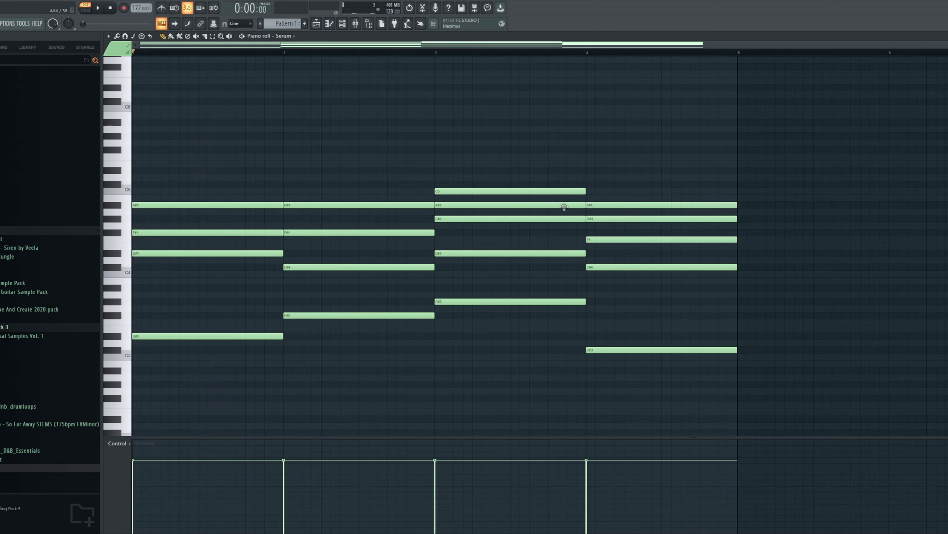
pyautogui.press('space')
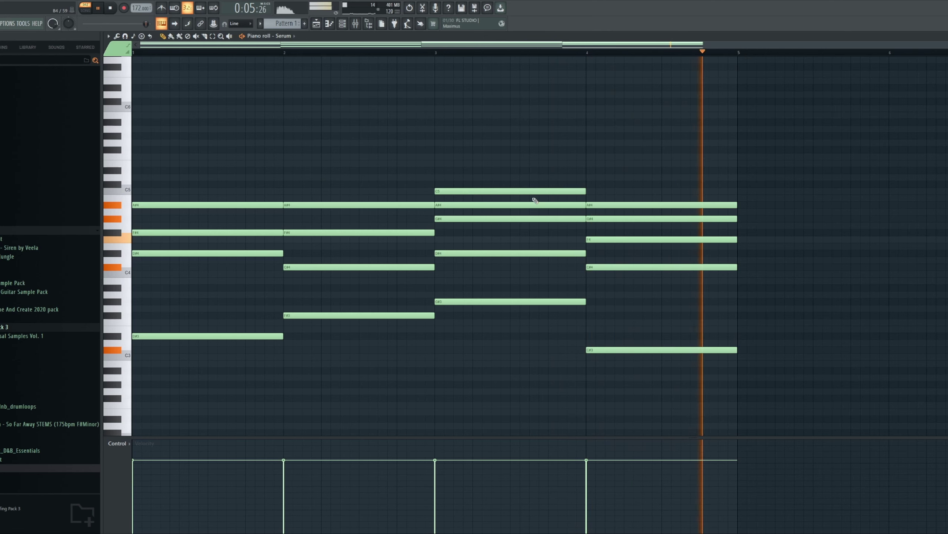
pyautogui.press('space')
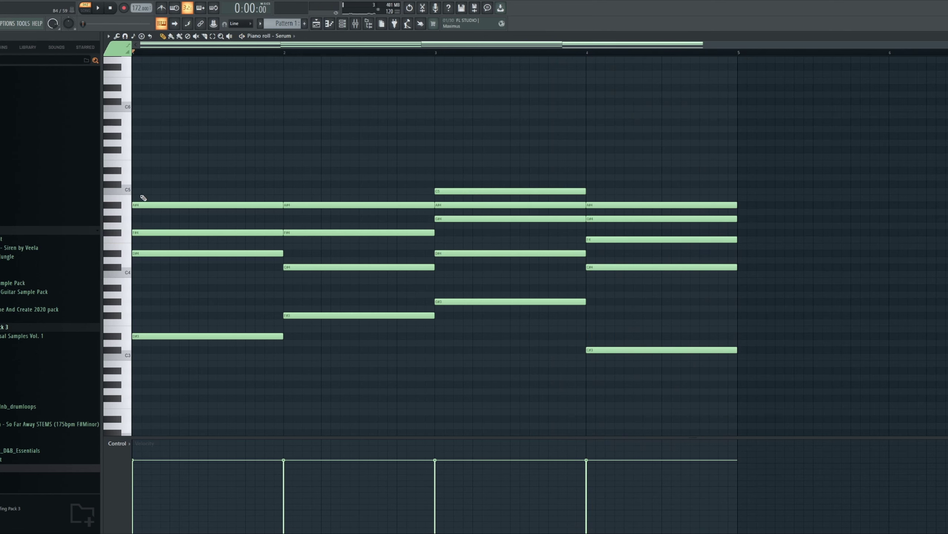
# Add a one-bar D#5 note on top of the chord in each of the four bars and play the progression.
pyautogui.moveTo(144, 178); pyautogui.dragTo(143, 171)
pyautogui.click(286, 171)
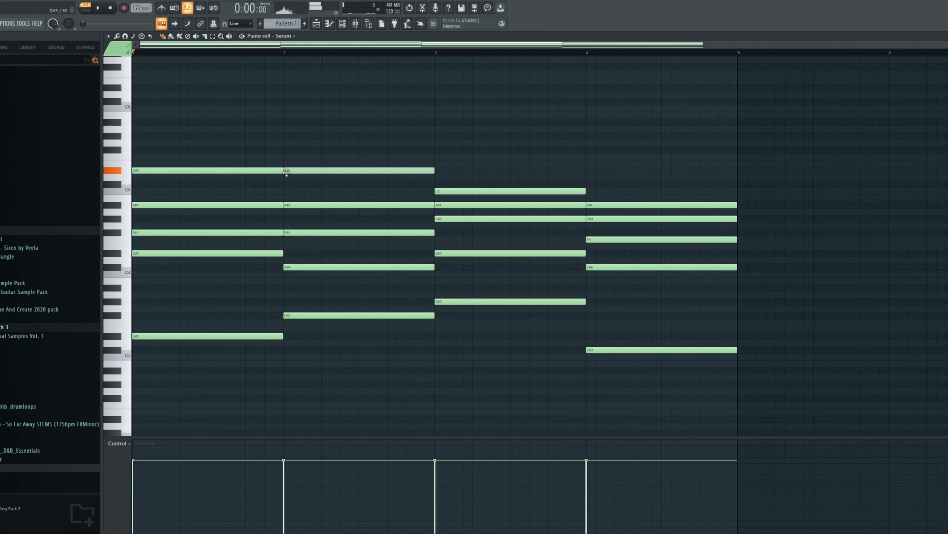
pyautogui.click(439, 170)
pyautogui.click(588, 170)
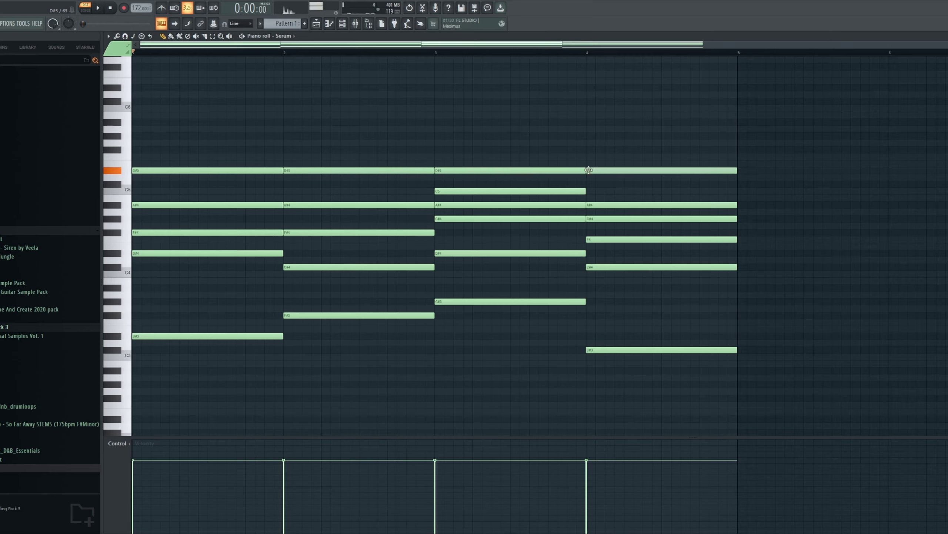
pyautogui.press('space')
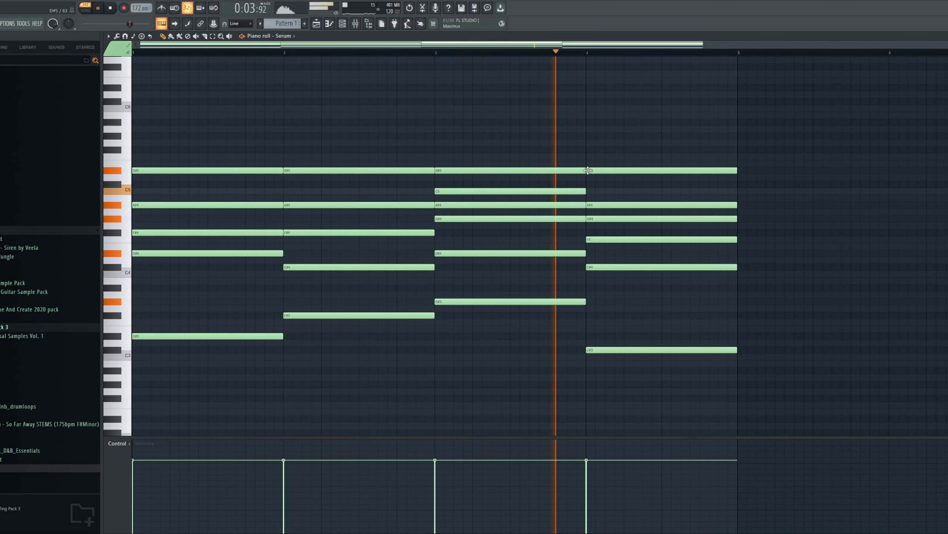
pyautogui.press('space')
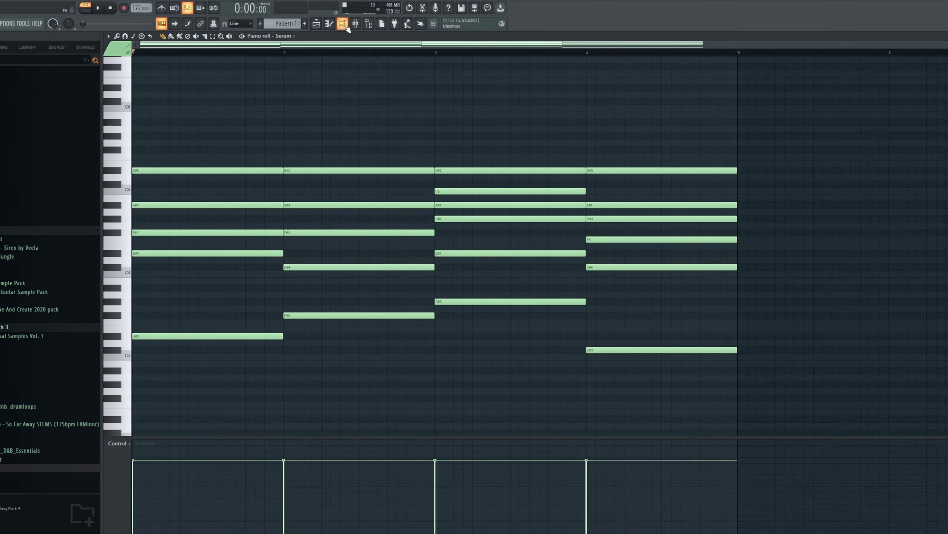
# Open the Serum synth from the channel rack and place its window over the middle of the piano roll.
pyautogui.click(344, 25)
pyautogui.click(414, 363)
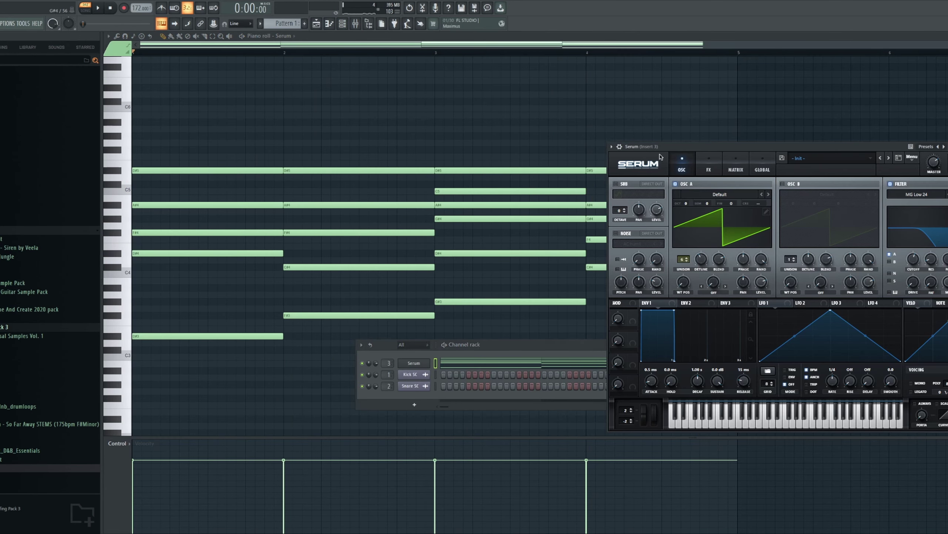
pyautogui.moveTo(658, 144); pyautogui.dragTo(547, 179)
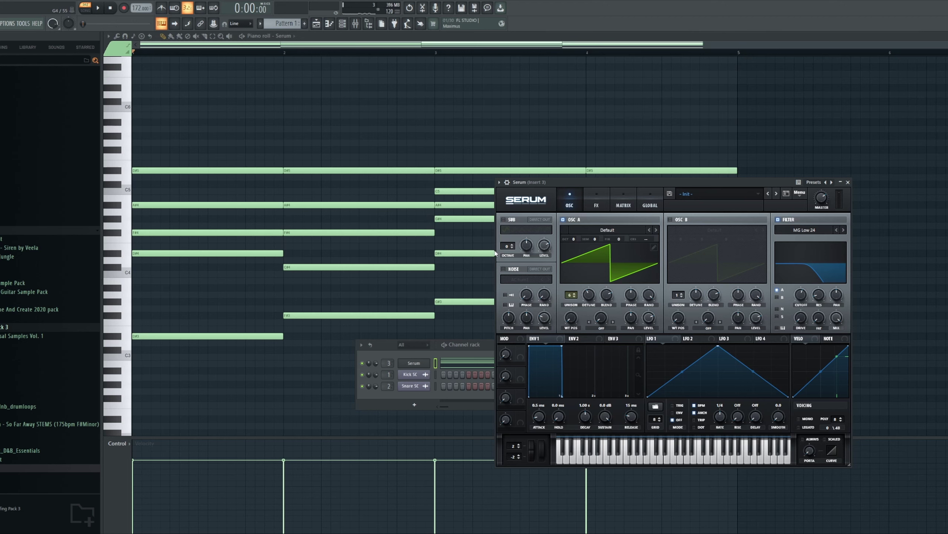
pyautogui.moveTo(588, 180); pyautogui.dragTo(516, 180)
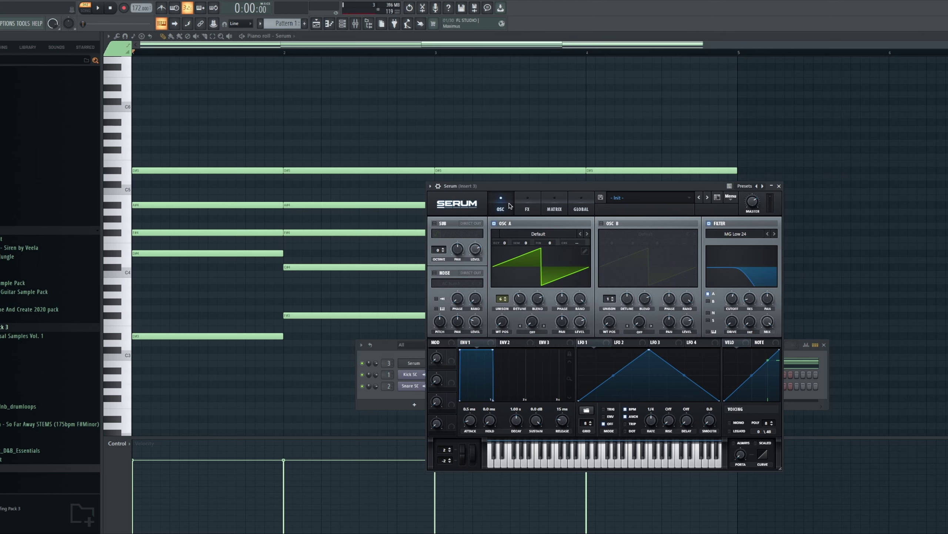
pyautogui.moveTo(620, 186); pyautogui.dragTo(586, 184)
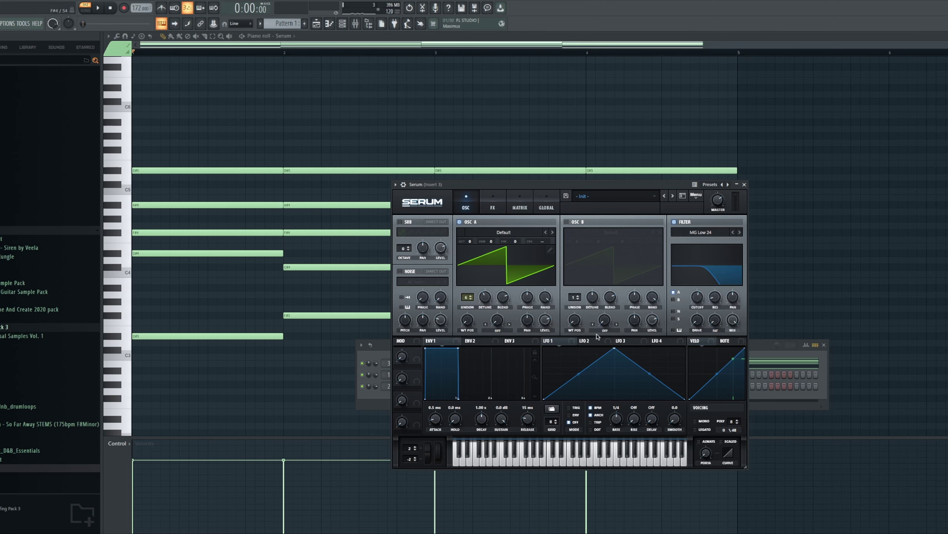
pyautogui.moveTo(551, 187); pyautogui.dragTo(492, 186)
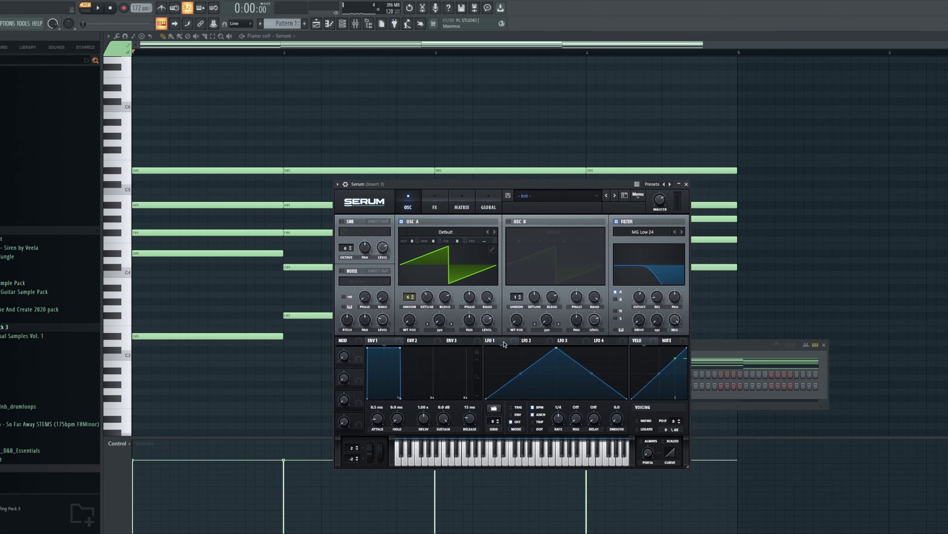
# Assign LFO 1 to Serum's filter cutoff, reshape it into a falling ramp, and play the chord progression.
pyautogui.moveTo(504, 344); pyautogui.dragTo(577, 334)
pyautogui.moveTo(557, 350); pyautogui.dragTo(487, 348)
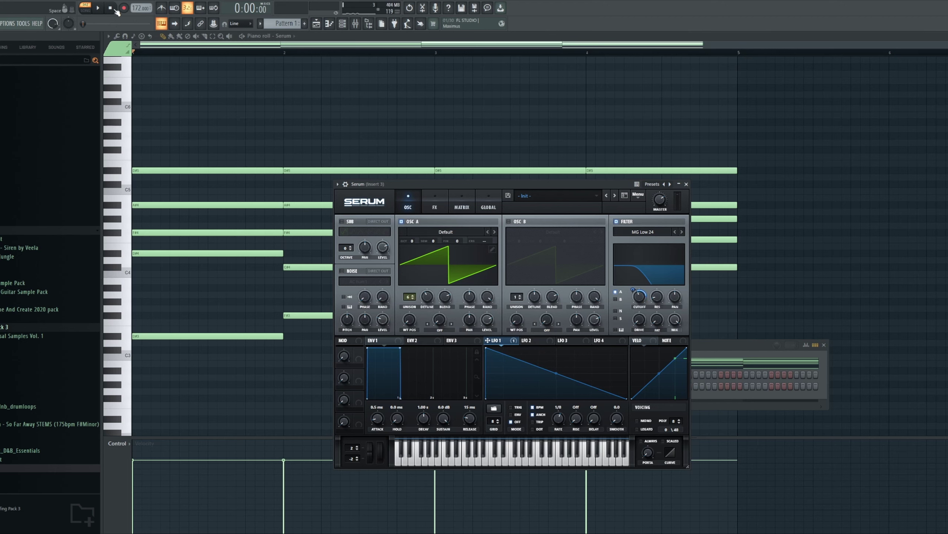
pyautogui.click(99, 8)
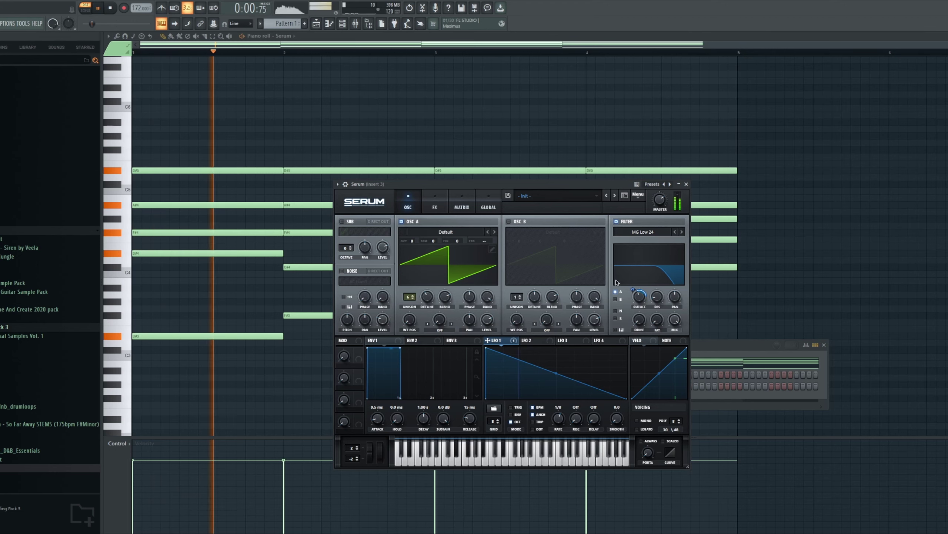
pyautogui.moveTo(640, 303)
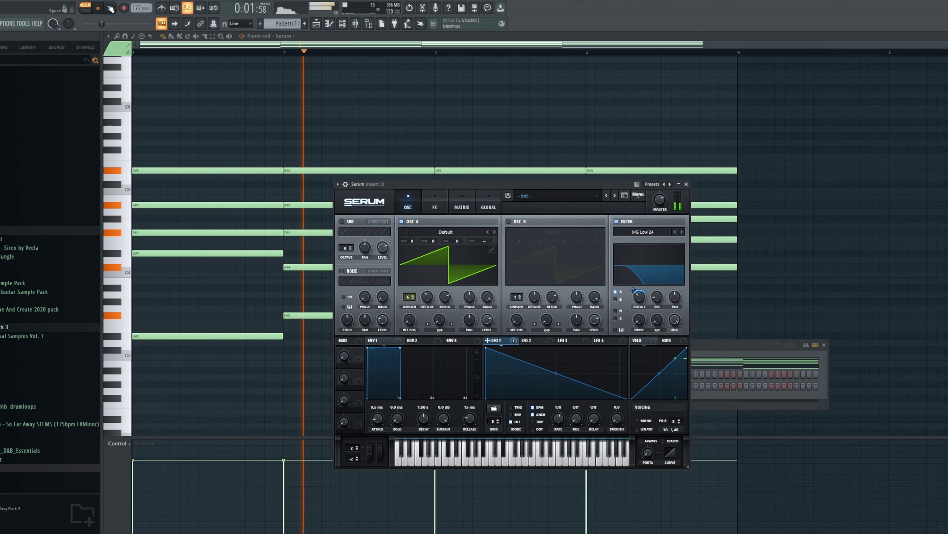
pyautogui.click(110, 8)
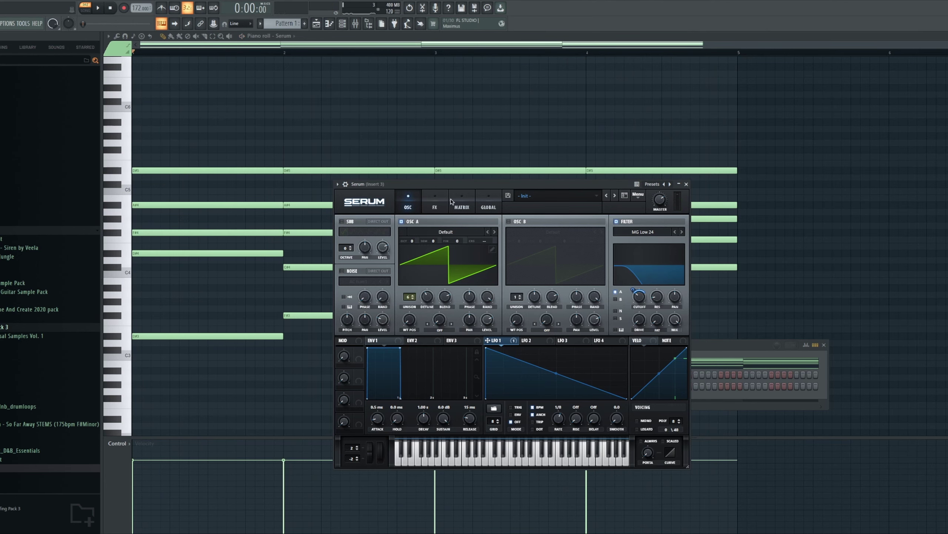
# Enable Serum's Reverb effect and adjust its mix while the chord progression plays.
pyautogui.click(433, 205)
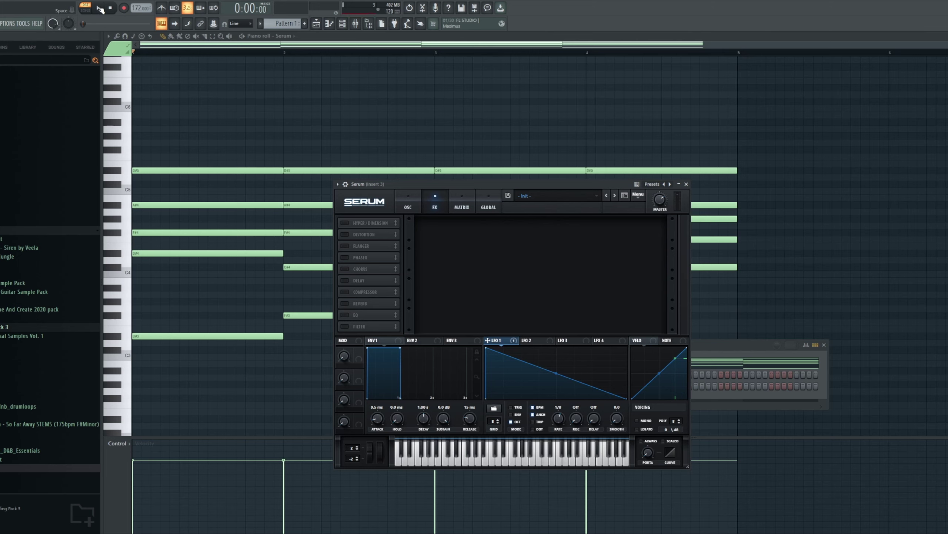
pyautogui.click(100, 9)
pyautogui.click(344, 303)
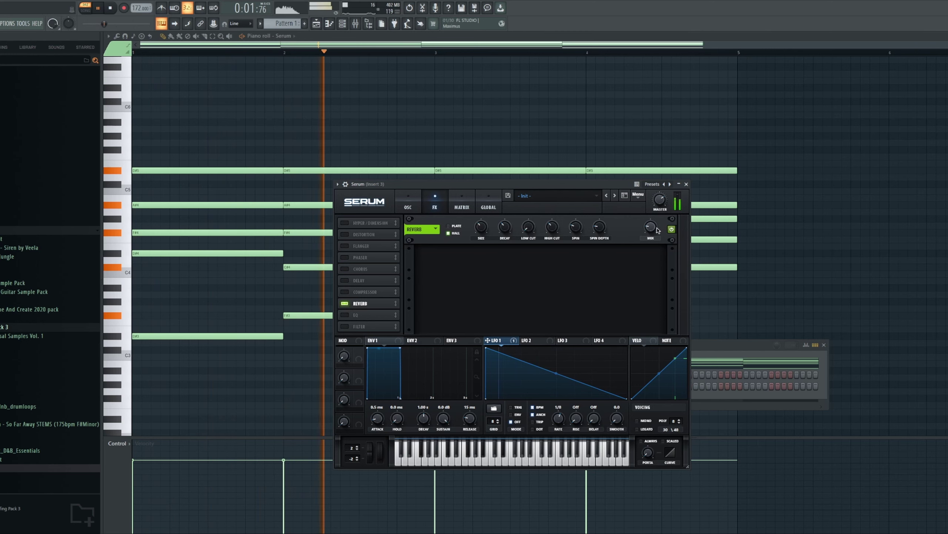
pyautogui.moveTo(653, 229); pyautogui.dragTo(653, 223)
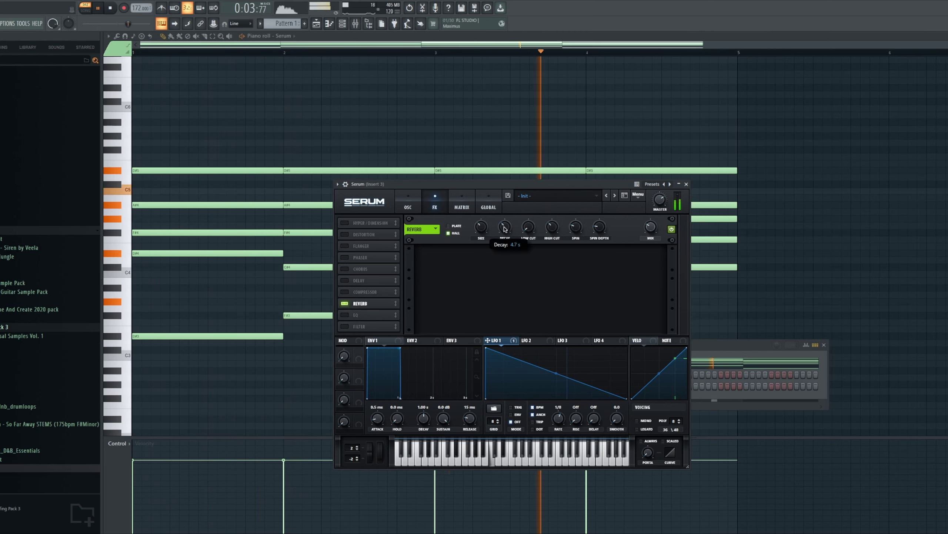
pyautogui.moveTo(474, 243)
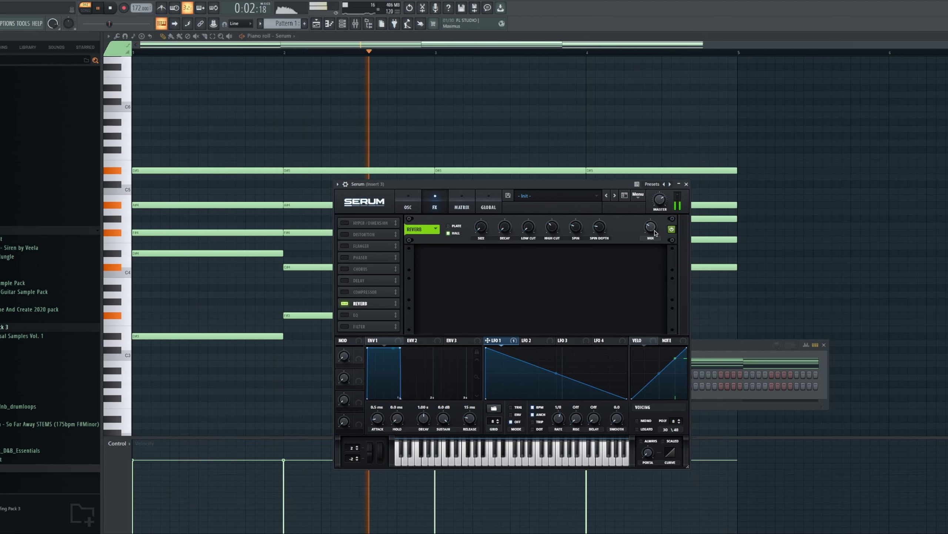
pyautogui.moveTo(659, 223)
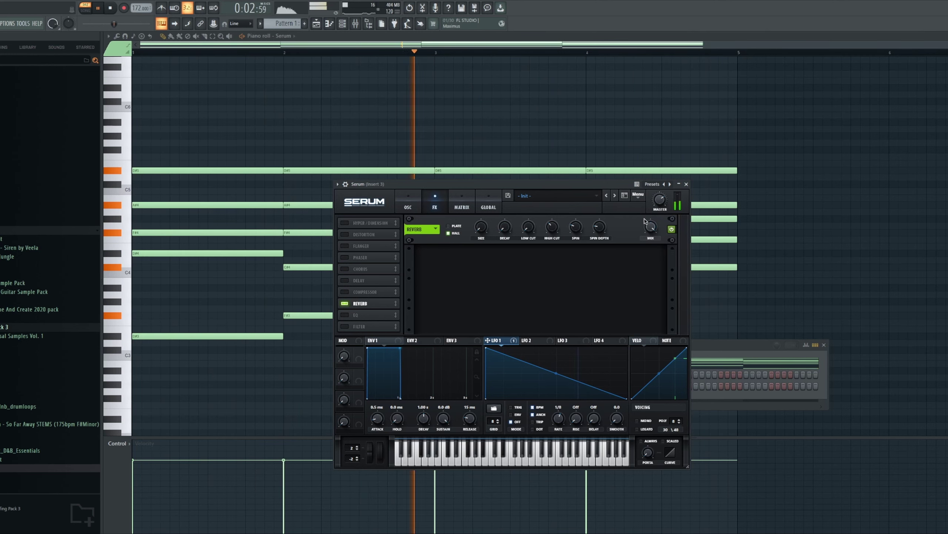
pyautogui.moveTo(648, 225); pyautogui.dragTo(638, 261)
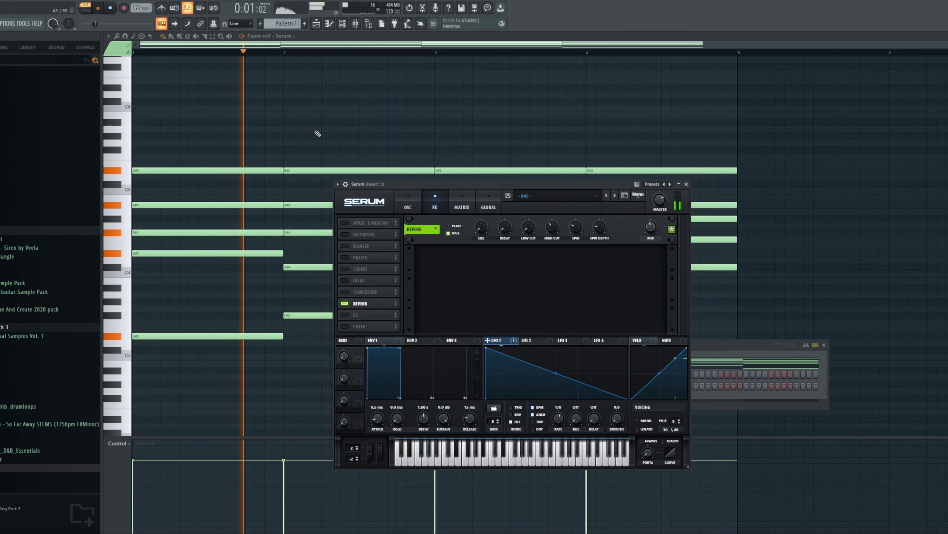
pyautogui.press('space')
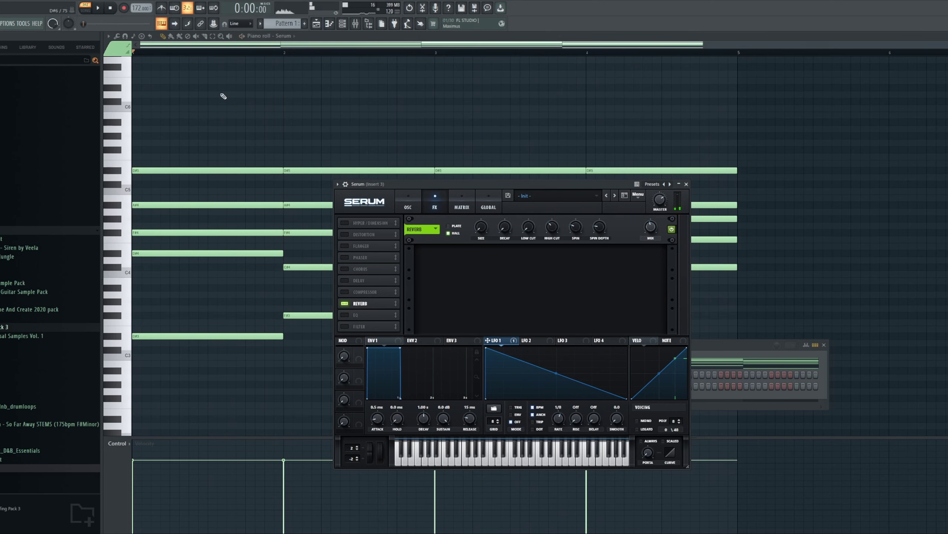
# Enable Serum's Delay effect with a narrowed filter band in ping-pong mode, and start playback.
pyautogui.click(345, 280)
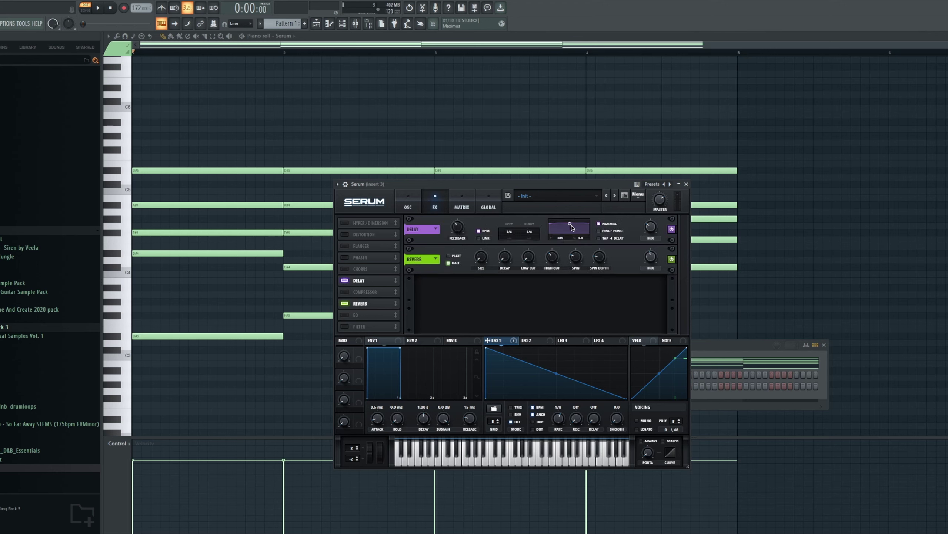
pyautogui.moveTo(572, 227); pyautogui.dragTo(608, 233)
pyautogui.click(607, 231)
pyautogui.press('space')
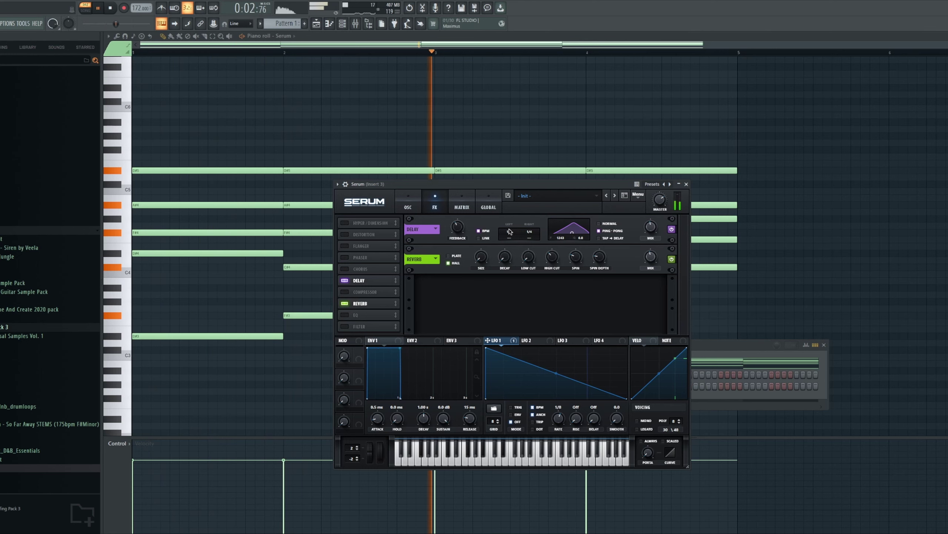
# Shorten the delay times and adjust the delay mix during playback, then return to Serum's oscillator page and stop.
pyautogui.moveTo(530, 232); pyautogui.dragTo(529, 257)
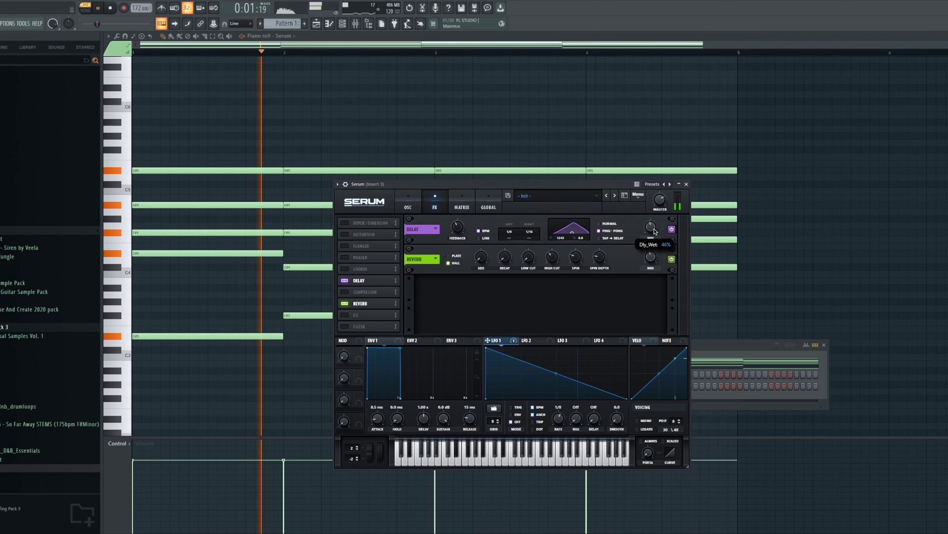
pyautogui.click(348, 269)
pyautogui.moveTo(609, 231); pyautogui.dragTo(651, 241)
pyautogui.click(408, 201)
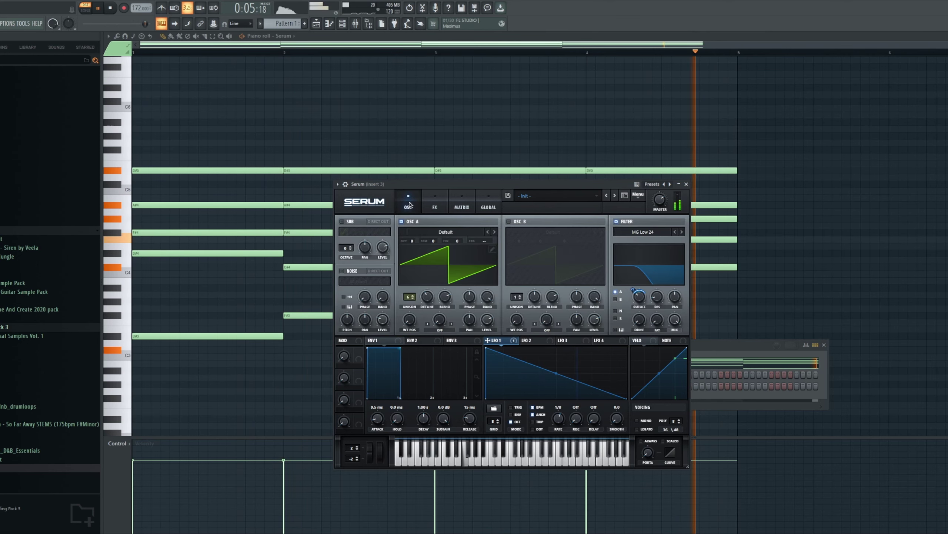
pyautogui.click(99, 8)
pyautogui.click(343, 47)
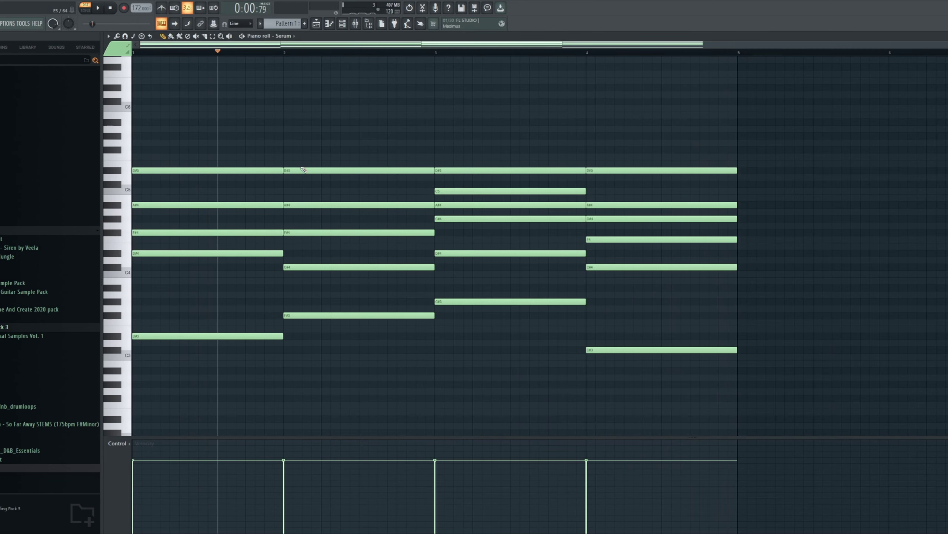
pyautogui.press('F6')
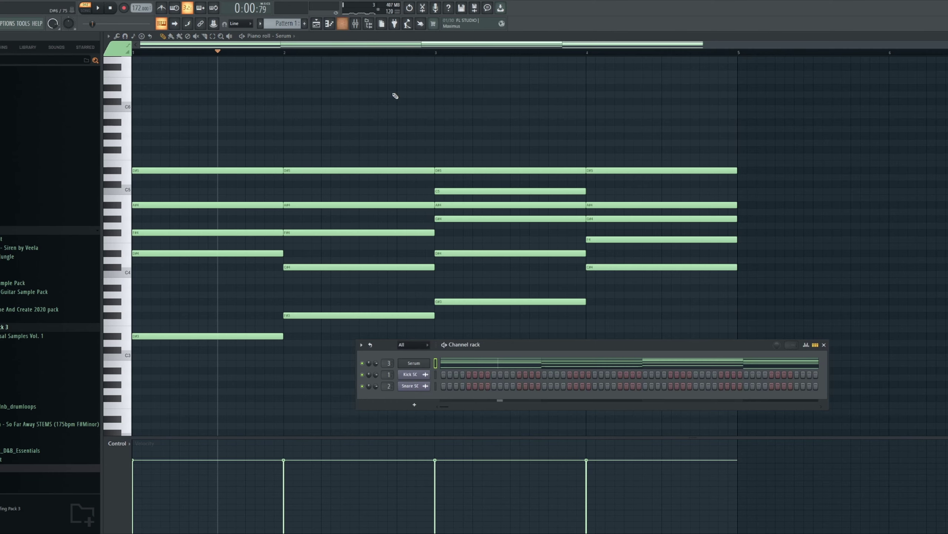
pyautogui.click(414, 363)
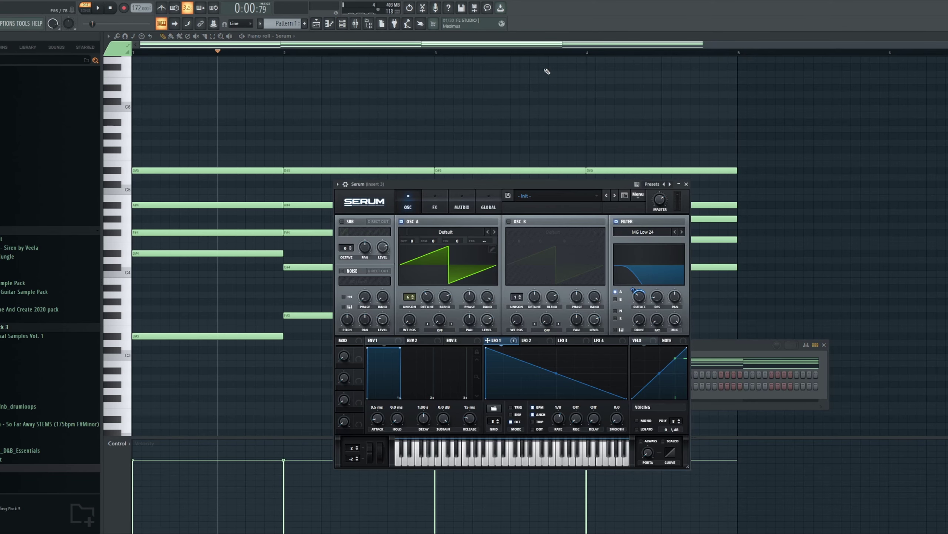
pyautogui.click(551, 42)
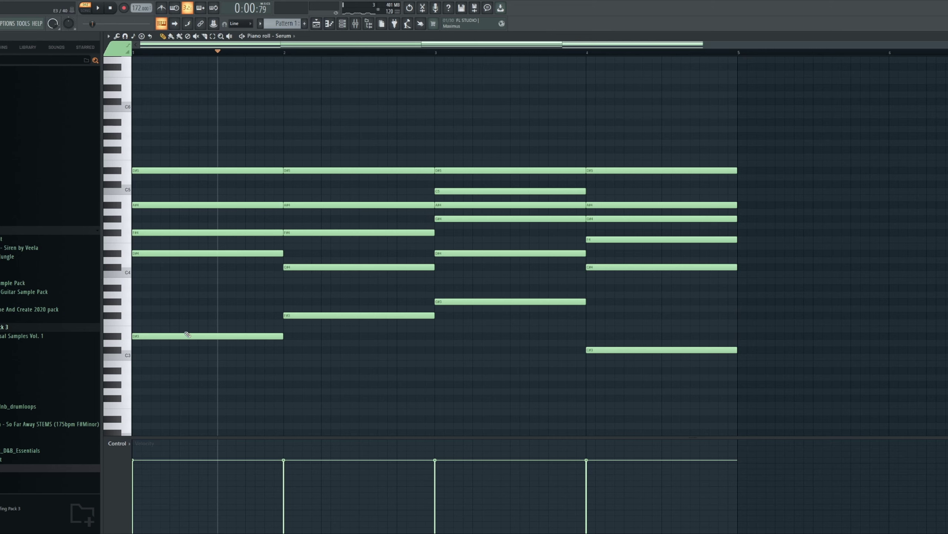
# Add a second Serum instrument to the channel rack and open its piano roll.
pyautogui.click(343, 23)
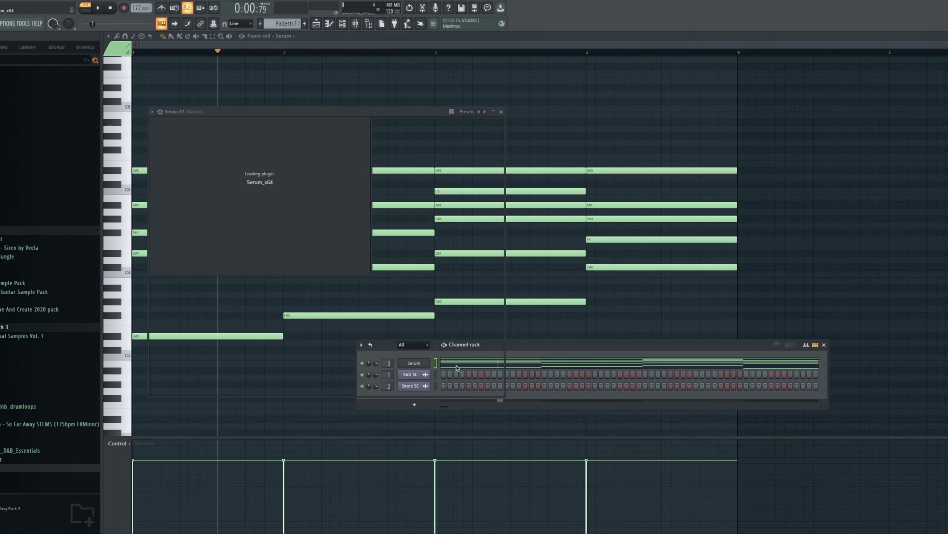
pyautogui.click(548, 350)
pyautogui.press('F7')
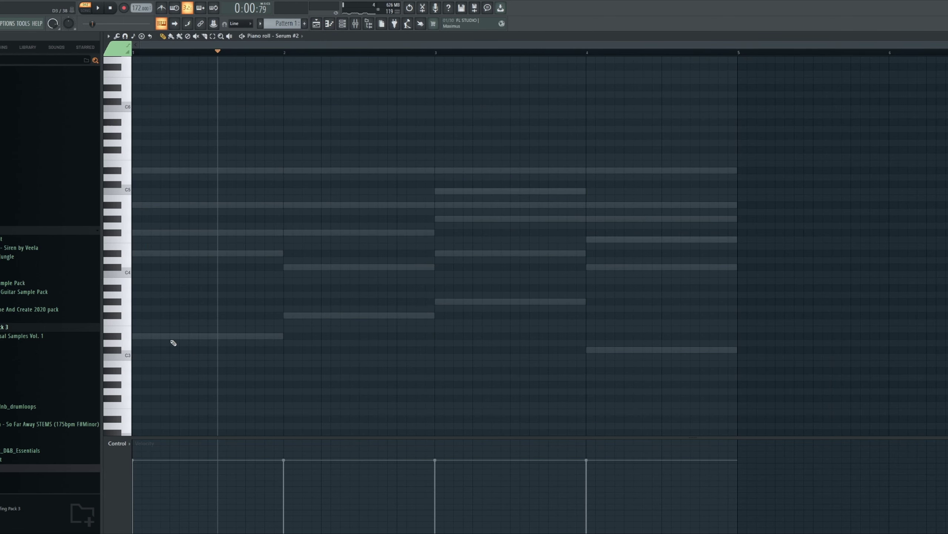
# Draw one-bar root notes D#3, F#3, G#3 and C#3 in bars 1 to 4, following the ghosted chords.
pyautogui.click(173, 336)
pyautogui.click(290, 315)
pyautogui.click(441, 301)
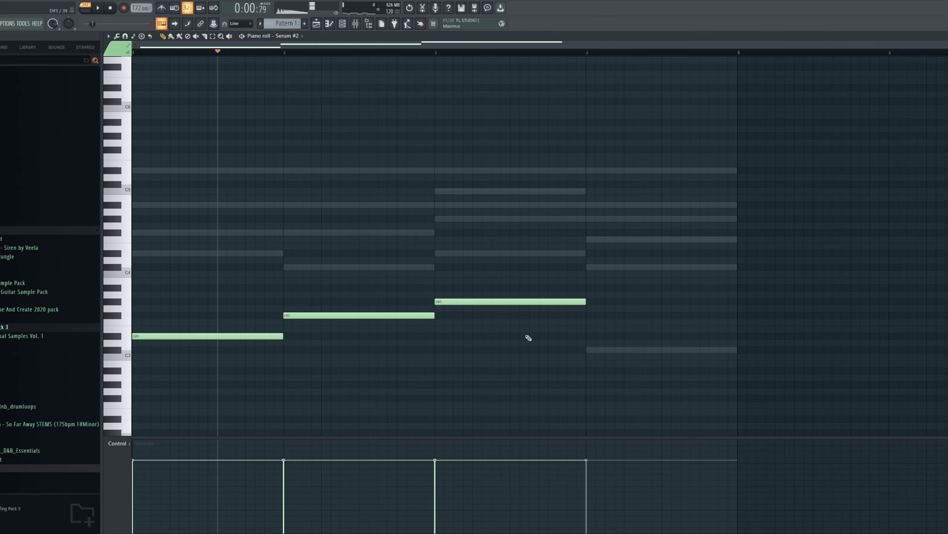
pyautogui.click(589, 350)
# Move all four bass notes down an octave while playing the pattern, then stop and deselect them.
pyautogui.press('space')
pyautogui.hotkey('ctrl', 'a')
pyautogui.hotkey('ctrl', 'Down')
pyautogui.scroll(-3, 511, 296)
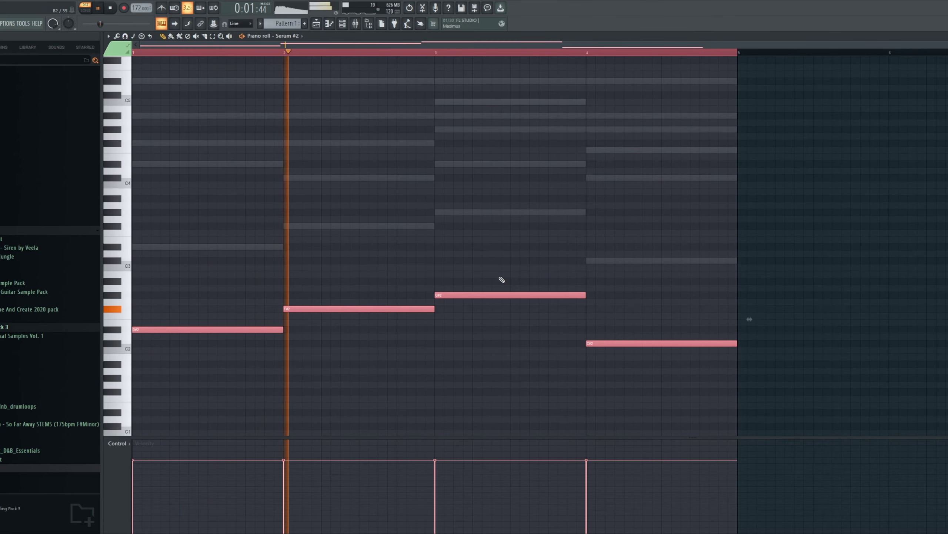
pyautogui.press('space')
pyautogui.keyDown('ctrl'); pyautogui.click(529, 52); pyautogui.keyUp('ctrl')
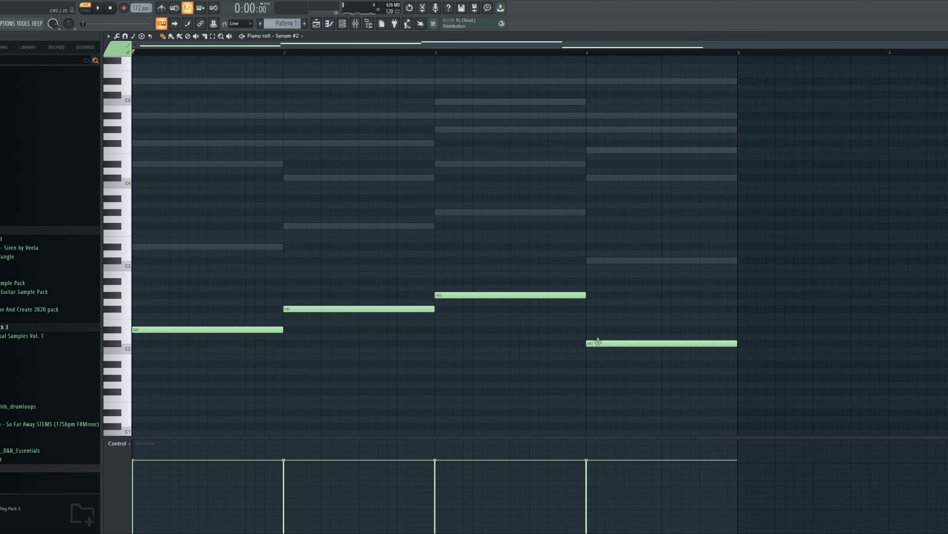
# Audition the bar 4 C#2 bass note and the D#2 and D2 keys to compare the low pitches.
pyautogui.click(598, 343)
pyautogui.click(124, 329)
pyautogui.click(123, 329)
pyautogui.click(124, 330)
pyautogui.click(131, 339)
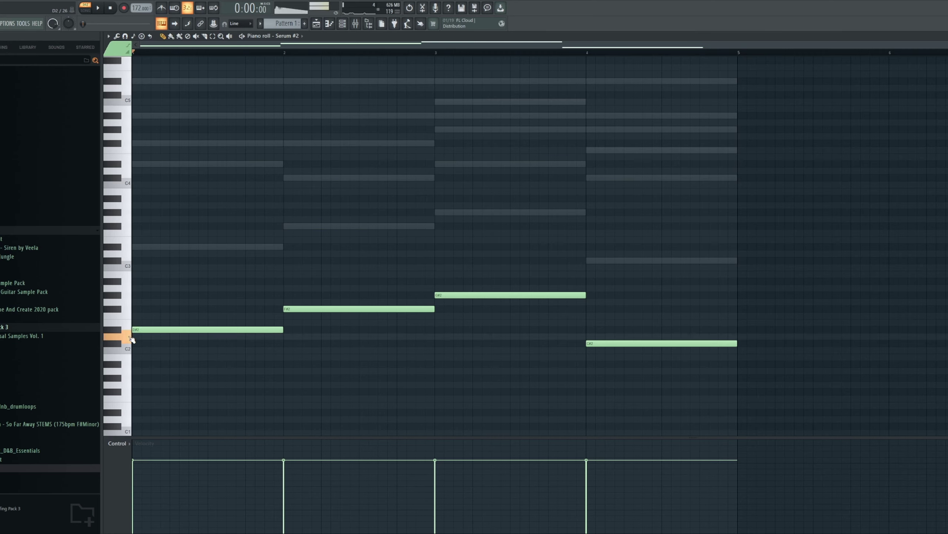
pyautogui.click(131, 339)
# Audition keys around C3 and transpose all four bass notes up three semitones, to F#2, A2, B2 and E2.
pyautogui.hotkey('ctrl', 'a')
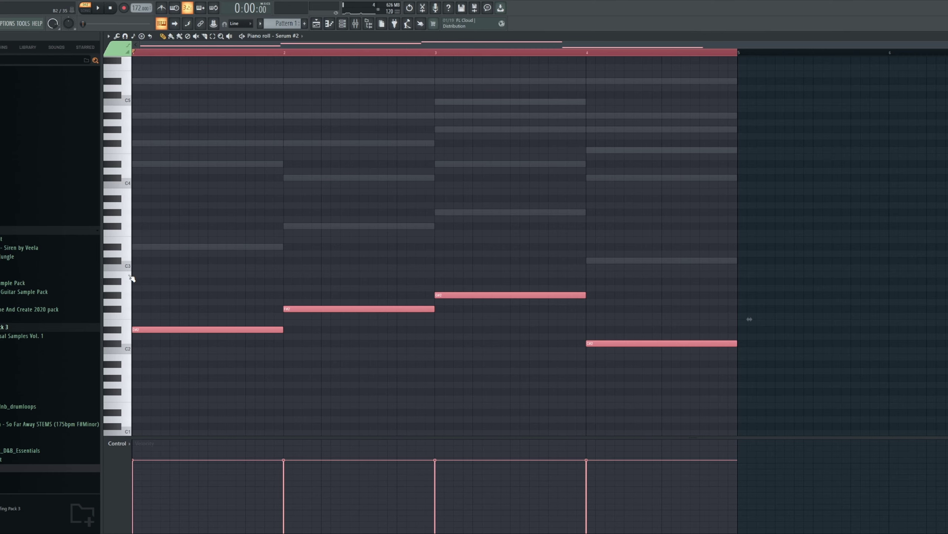
pyautogui.click(131, 277)
pyautogui.click(130, 270)
pyautogui.click(130, 270)
pyautogui.click(128, 258)
pyautogui.click(176, 330)
pyautogui.moveTo(171, 331); pyautogui.dragTo(163, 310)
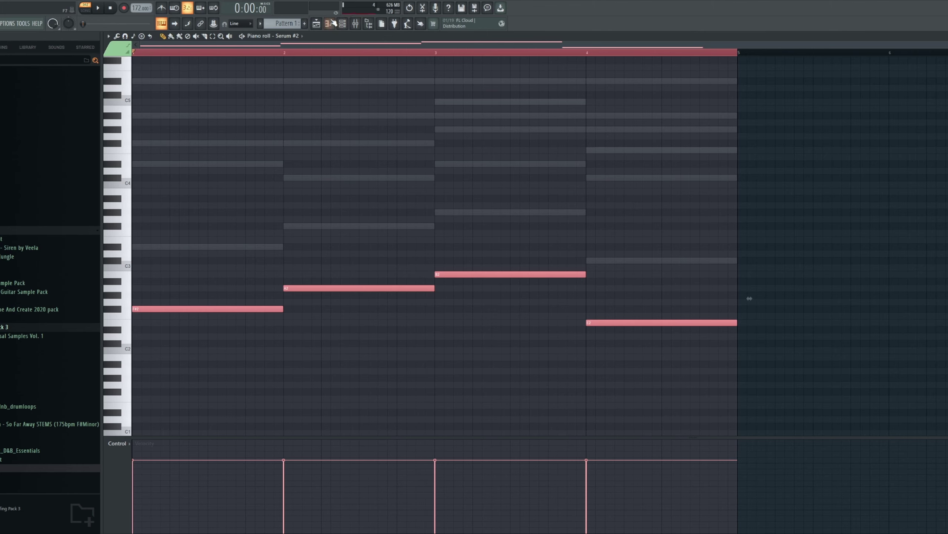
# Open the first Serum's piano roll and transpose all of its chord notes up three semitones.
pyautogui.click(342, 24)
pyautogui.click(439, 377)
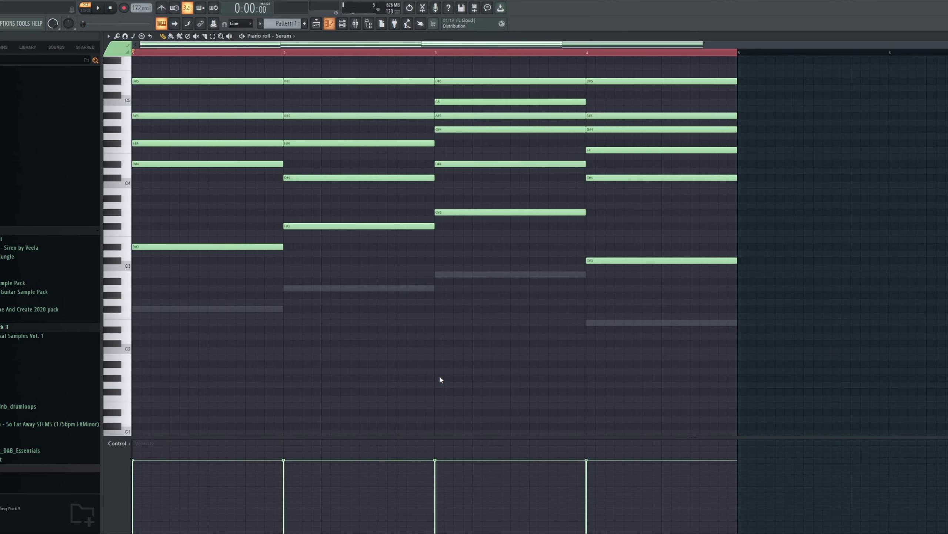
pyautogui.scroll(3, 364, 333)
pyautogui.hotkey('ctrl', 'a')
pyautogui.moveTo(155, 309); pyautogui.dragTo(151, 287)
# Route Serum #2 to mixer insert 4 and play the pattern to check the levels in the mixer.
pyautogui.click(317, 24)
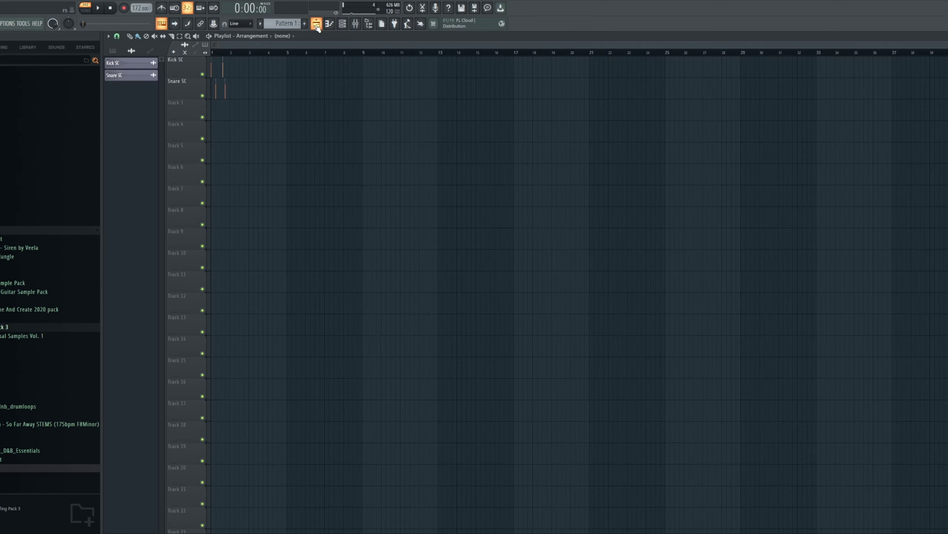
pyautogui.click(342, 24)
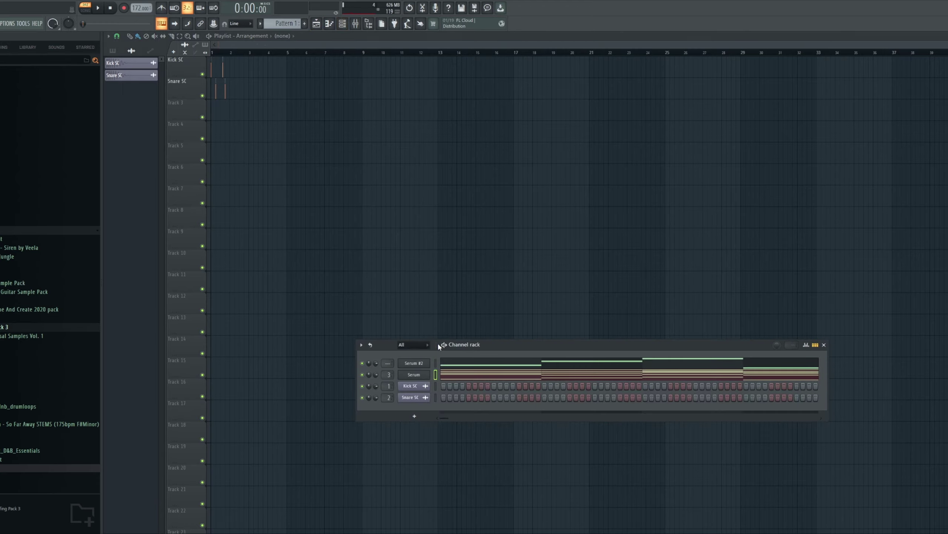
pyautogui.click(389, 362)
pyautogui.press('space')
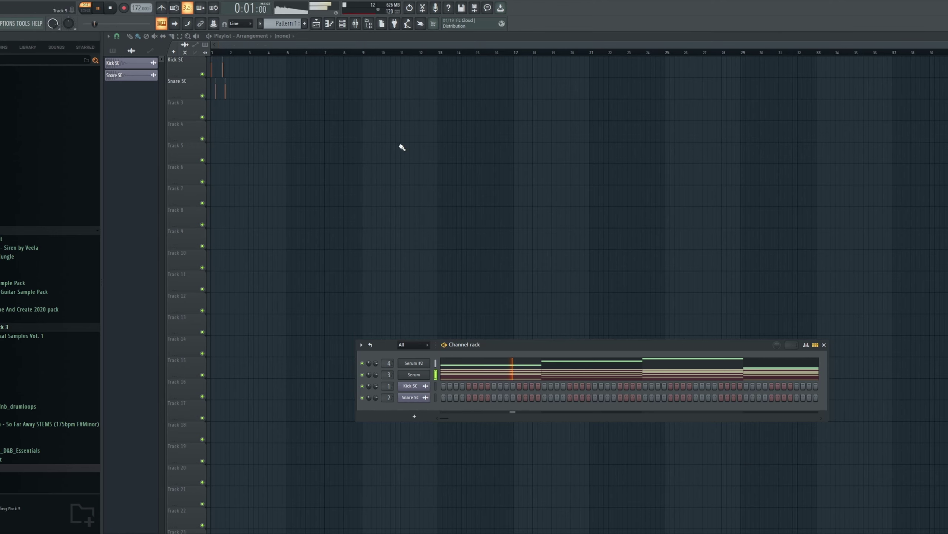
pyautogui.click(359, 23)
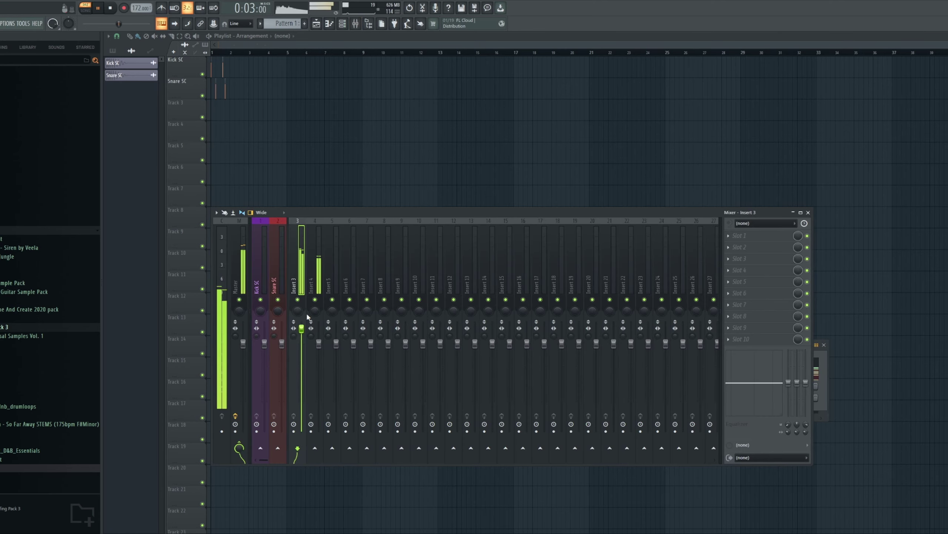
pyautogui.press('space')
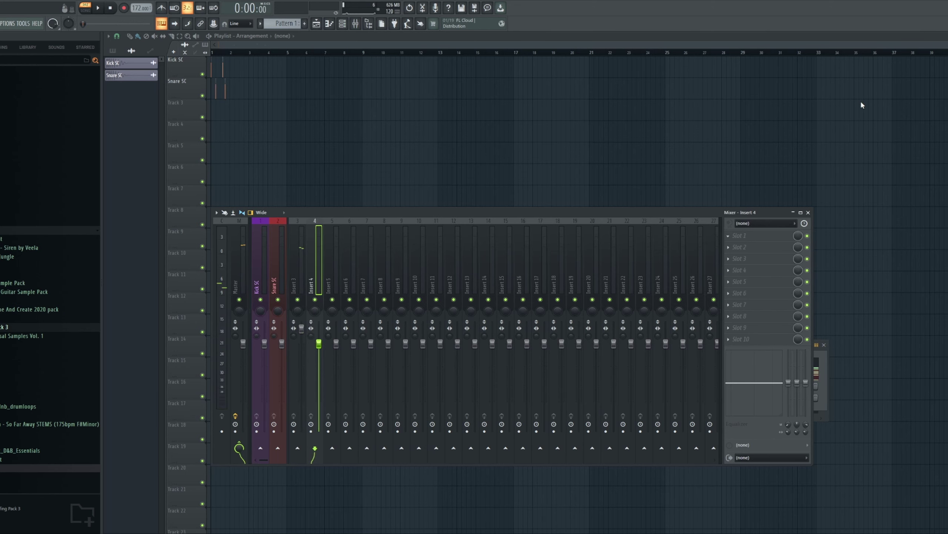
# Add FabFilter Pro-Q 3 to insert 4 and cut the bass highs with a 6 dB/oct high cut at about 440 Hz.
pyautogui.click(862, 102)
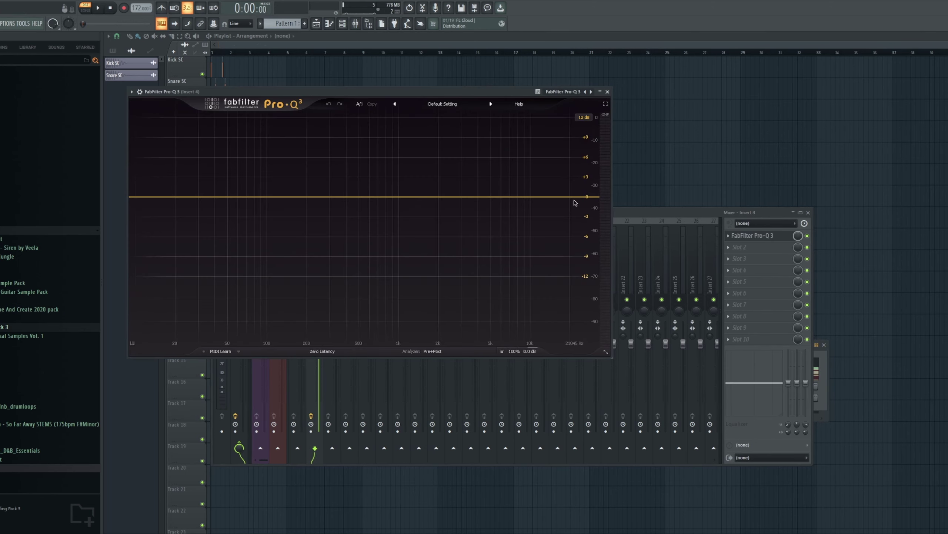
pyautogui.moveTo(576, 201); pyautogui.dragTo(351, 197)
pyautogui.press('space')
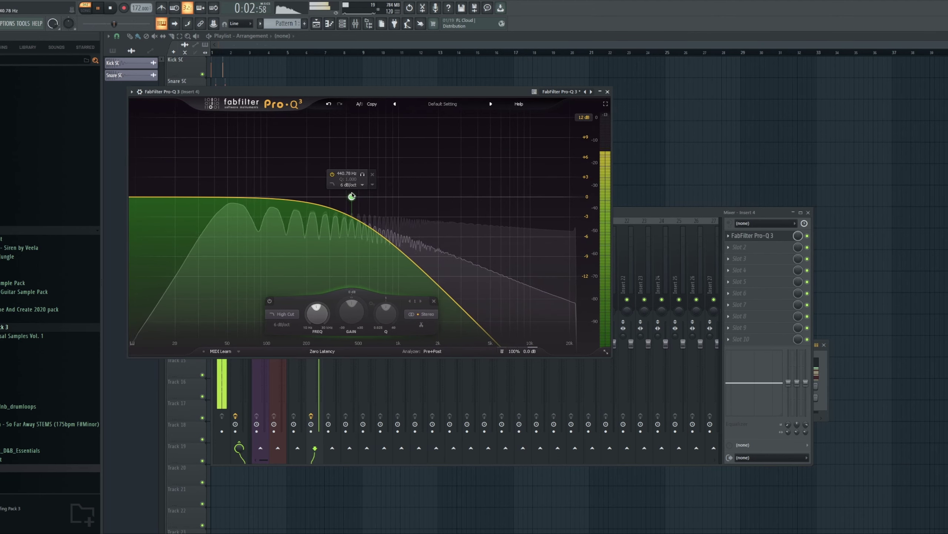
pyautogui.click(617, 212)
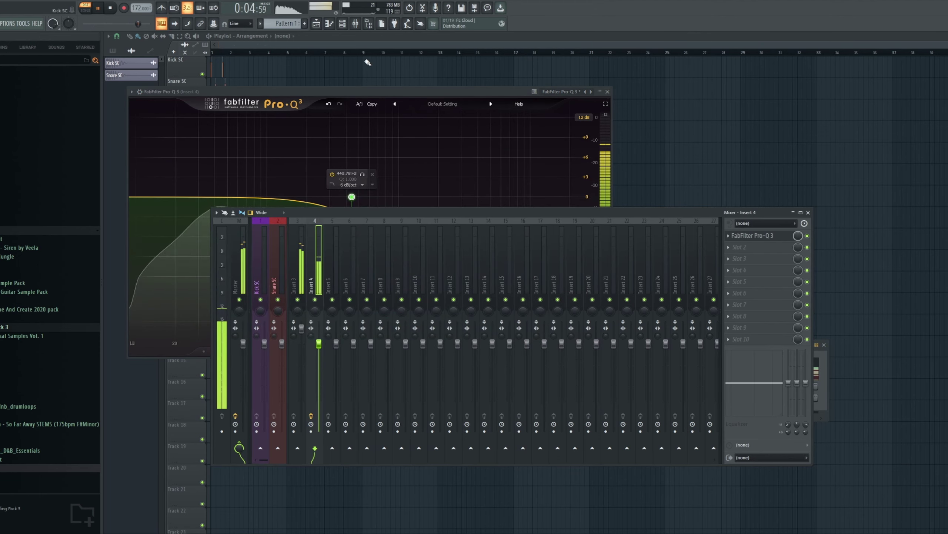
pyautogui.press('space')
# Play back the song arrangement containing Pattern 1 and Pattern 2, and stop it.
pyautogui.press('F6')
pyautogui.click(439, 363)
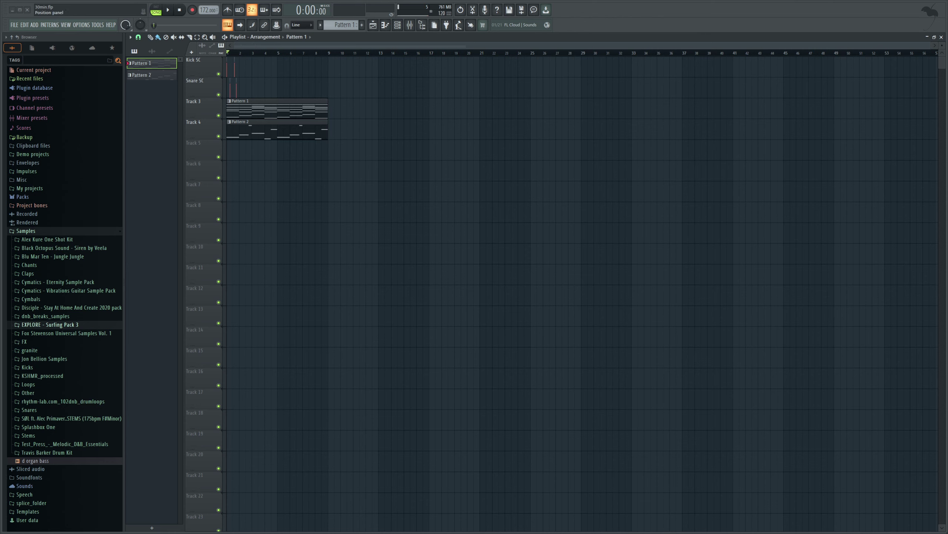
pyautogui.click(175, 12)
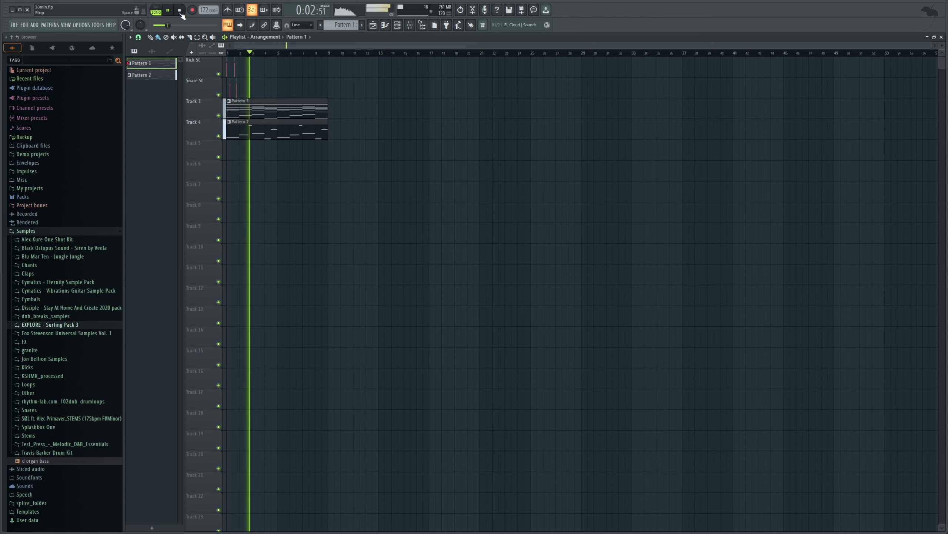
pyautogui.click(180, 11)
# Add the Strings Section preset from the Orchestral instruments pack as a new channel above Serum #2.
pyautogui.click(397, 25)
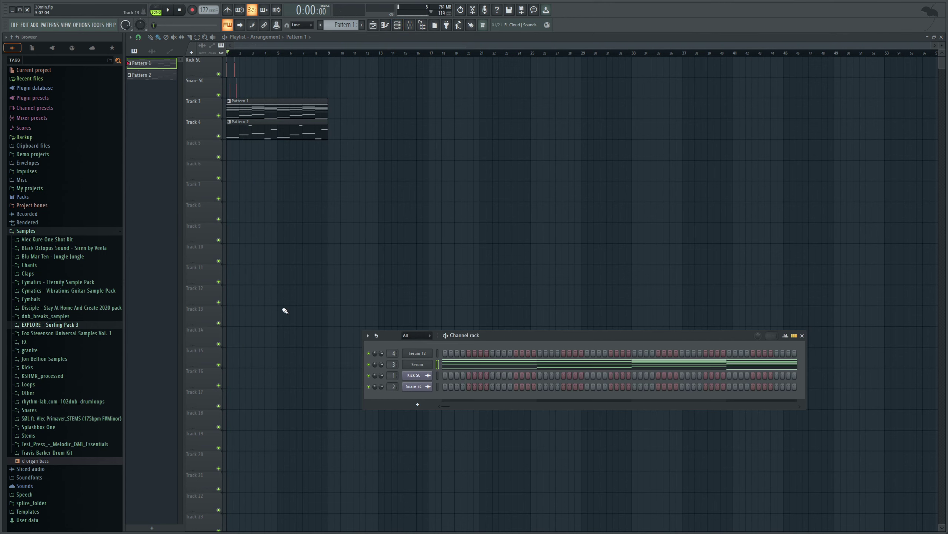
pyautogui.click(83, 198)
pyautogui.click(68, 231)
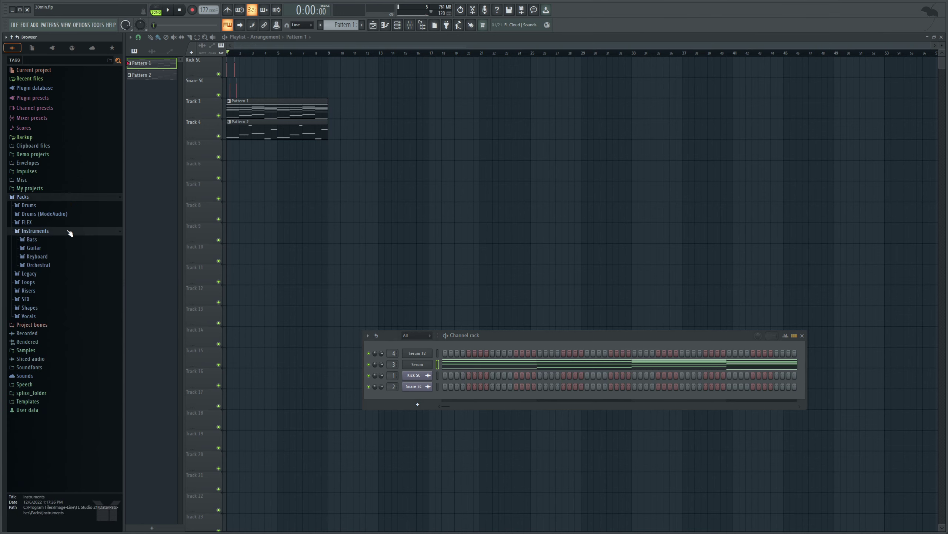
pyautogui.click(62, 264)
pyautogui.moveTo(67, 297); pyautogui.dragTo(201, 278)
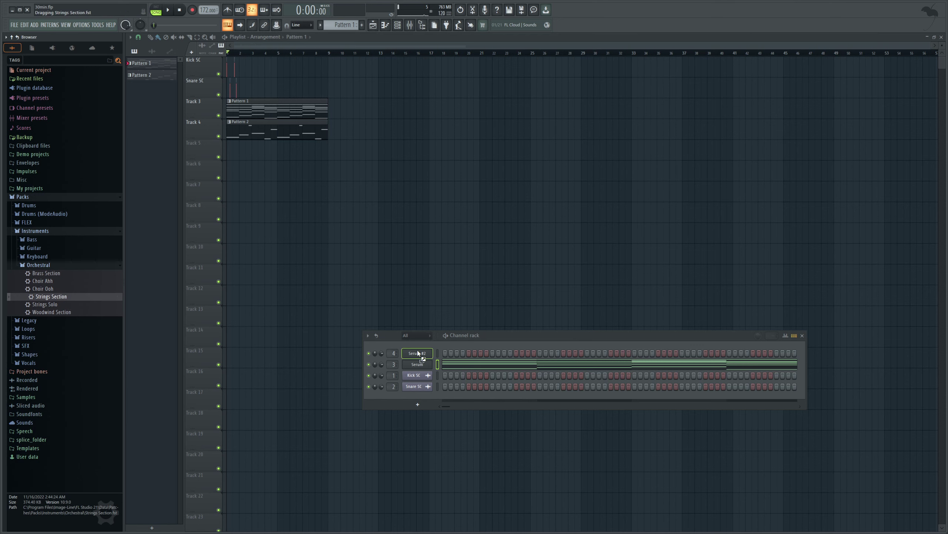
pyautogui.moveTo(420, 344); pyautogui.dragTo(421, 345)
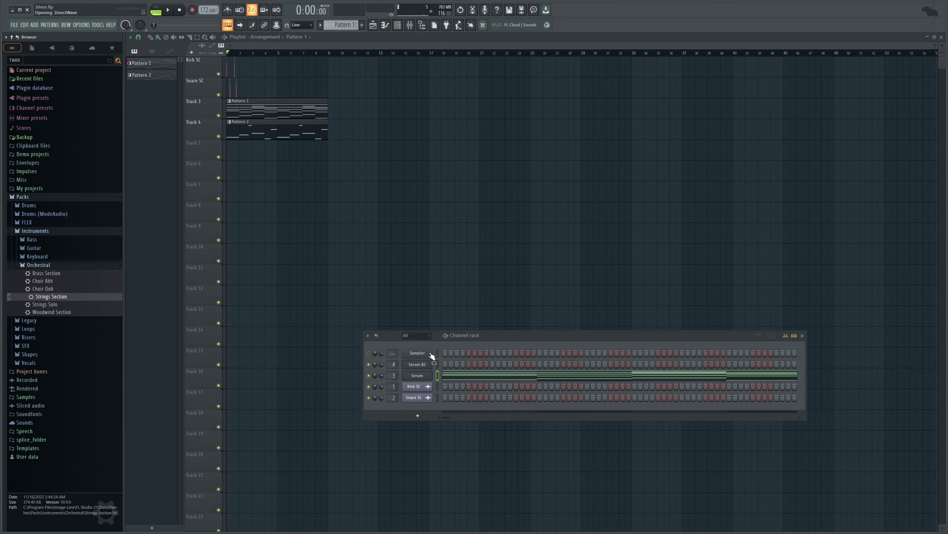
pyautogui.click(419, 355)
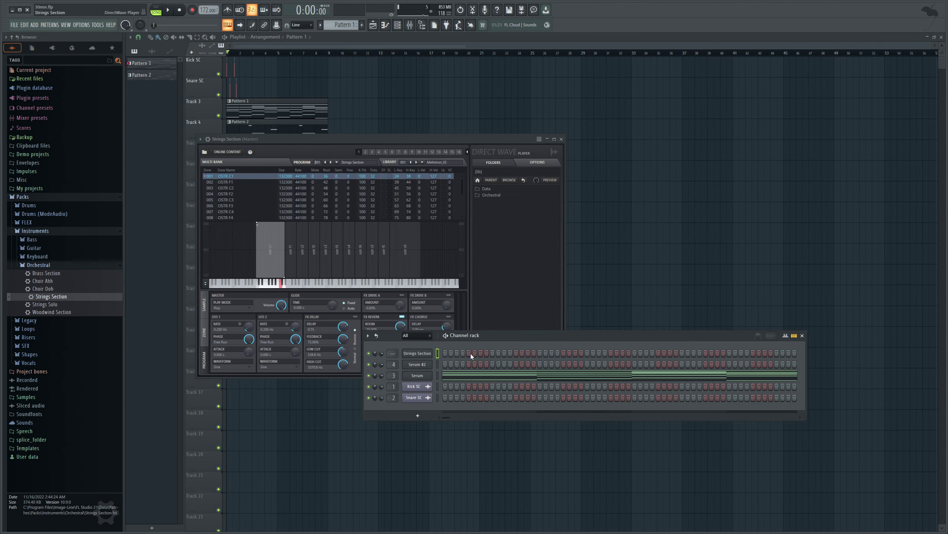
# Draw two sustained eight-bar notes, F#5 and C#5, in the Strings Section piano roll.
pyautogui.press('F7')
pyautogui.scroll(1, 372, 316)
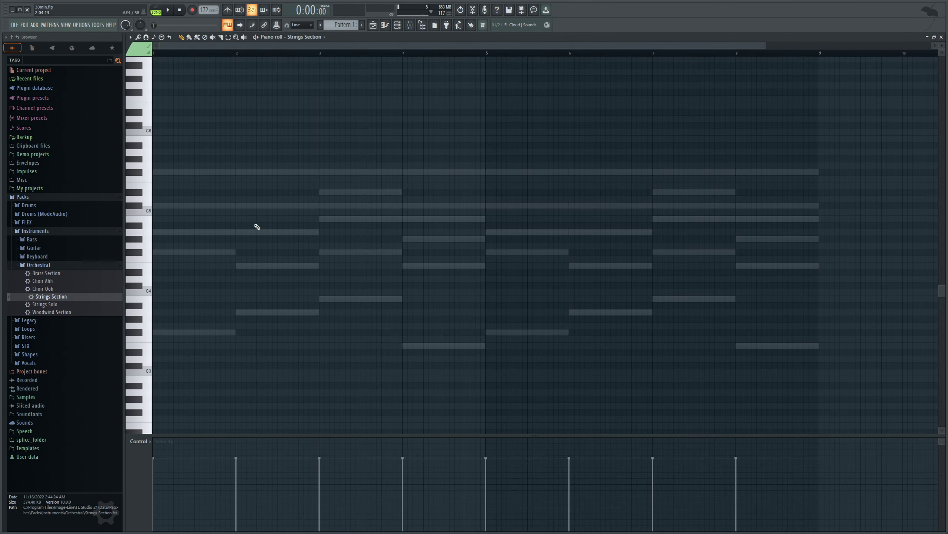
pyautogui.click(170, 173)
pyautogui.moveTo(193, 172); pyautogui.dragTo(807, 251)
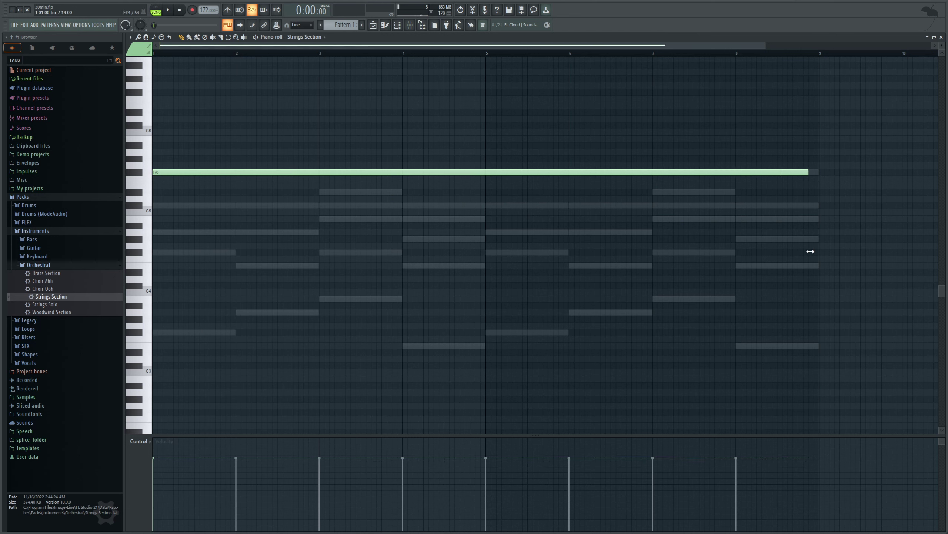
pyautogui.click(181, 206)
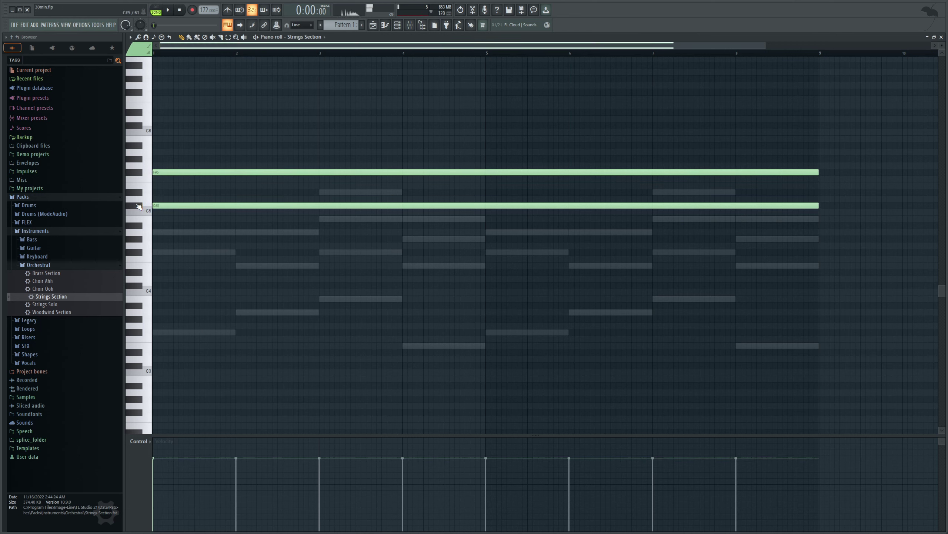
# Audition the strings with the song and transpose both string notes up an octave.
pyautogui.click(170, 12)
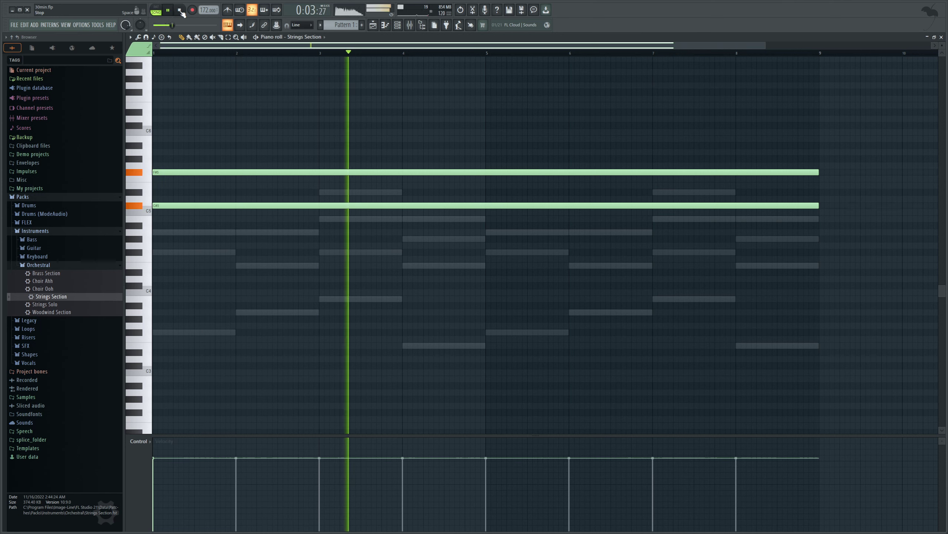
pyautogui.click(180, 10)
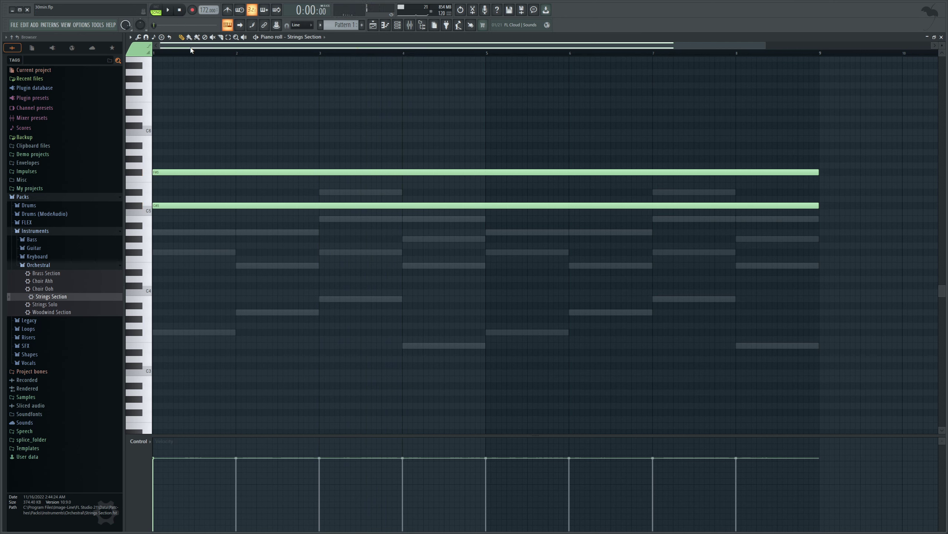
pyautogui.hotkey('ctrl', 'a')
pyautogui.hotkey('ctrl', 'Up')
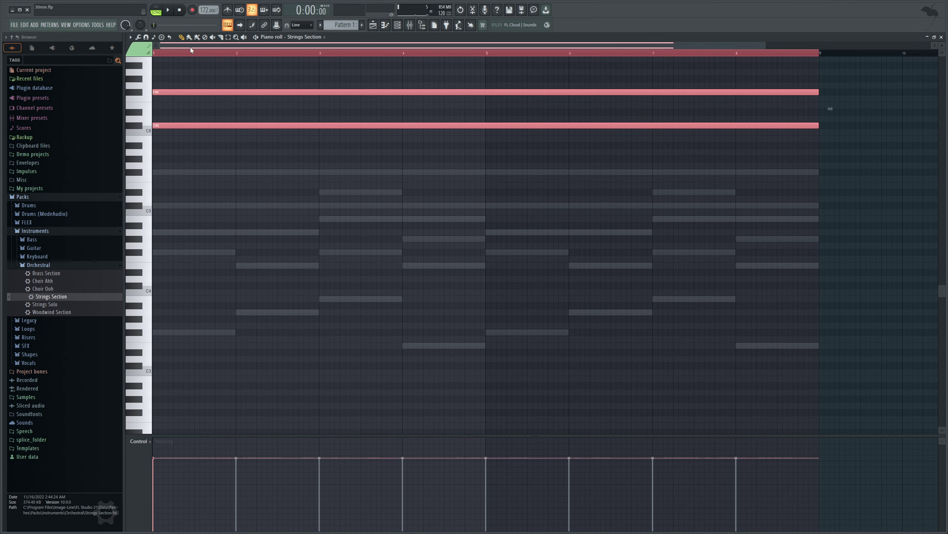
pyautogui.press('space')
pyautogui.press('space')
# Duplicate both string notes an octave lower at F#5 and C#5, and play the result.
pyautogui.press('Delete')
pyautogui.hotkey('ctrl', 'z')
pyautogui.keyDown('shift'); pyautogui.moveTo(172, 92); pyautogui.dragTo(144, 177); pyautogui.keyUp('shift')
pyautogui.press('space')
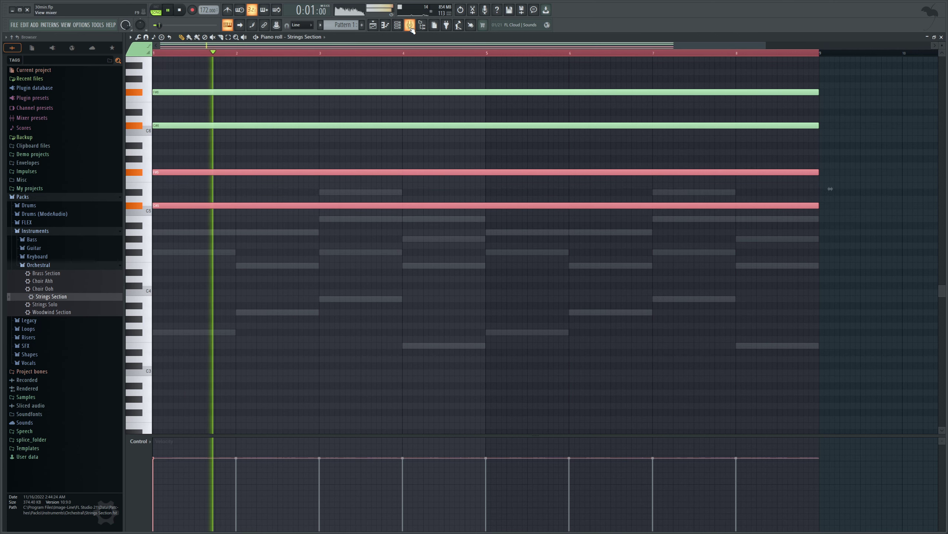
pyautogui.press('space')
# Route the Strings Section to mixer insert 5 and add FabFilter Pro-Q 3 to that insert.
pyautogui.click(410, 26)
pyautogui.click(397, 25)
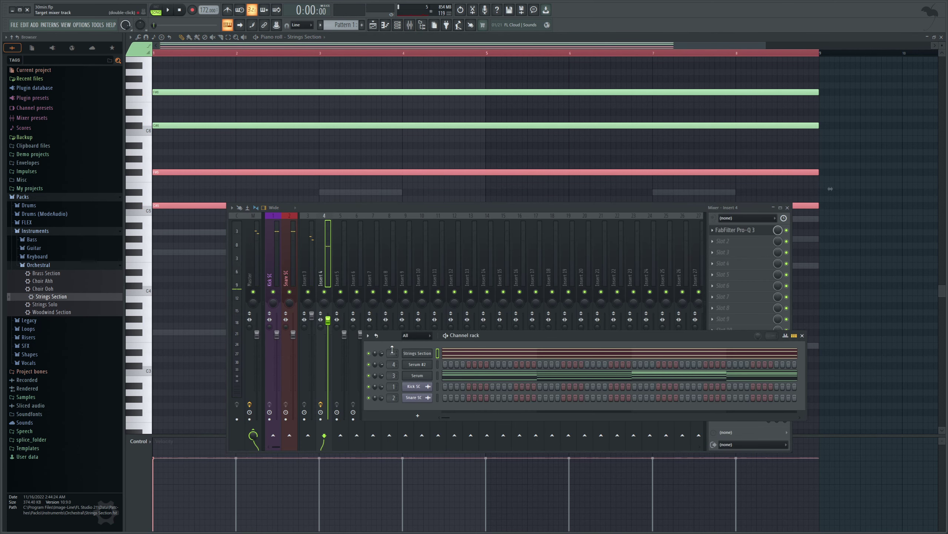
pyautogui.moveTo(392, 350); pyautogui.dragTo(392, 332)
pyautogui.click(340, 269)
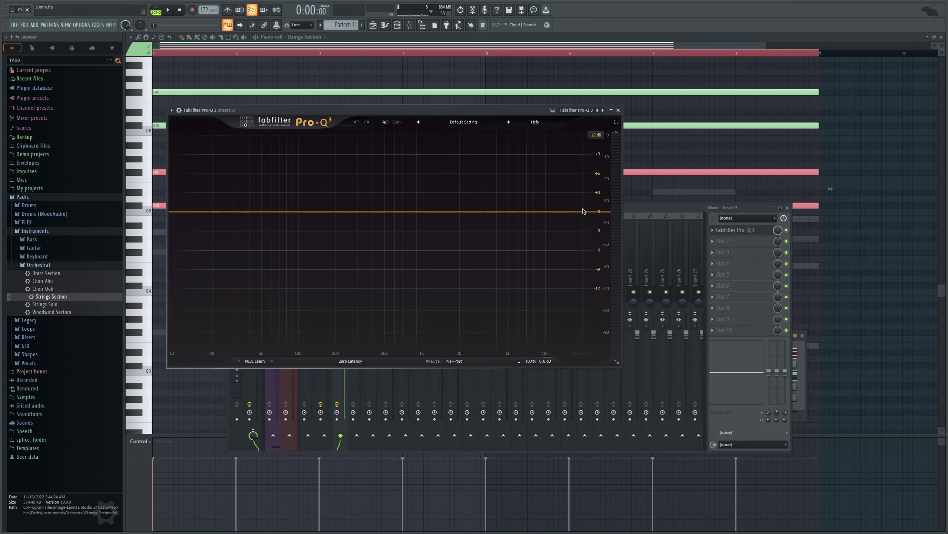
# Shape the strings in Pro-Q 3 with a high cut at about 6.4 kHz and a low cut while auditioning.
pyautogui.doubleClick(592, 213)
pyautogui.press('space')
pyautogui.moveTo(593, 216); pyautogui.dragTo(527, 221)
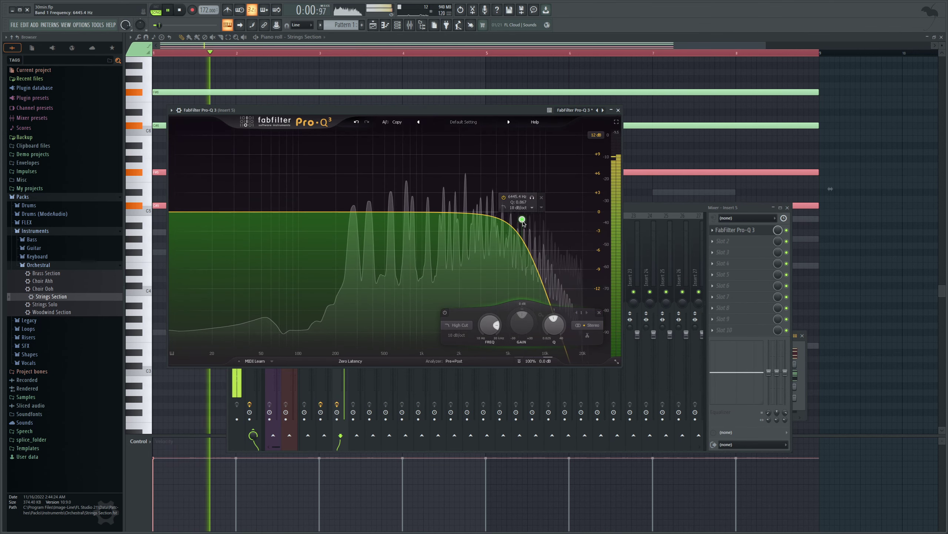
pyautogui.press('space')
pyautogui.doubleClick(182, 213)
pyautogui.moveTo(183, 215); pyautogui.dragTo(375, 241)
pyautogui.press('space')
# Lower the volume fader of mixer insert 5 to bring the strings down in the mix.
pyautogui.click(659, 211)
pyautogui.press('space')
pyautogui.moveTo(344, 334); pyautogui.dragTo(345, 359)
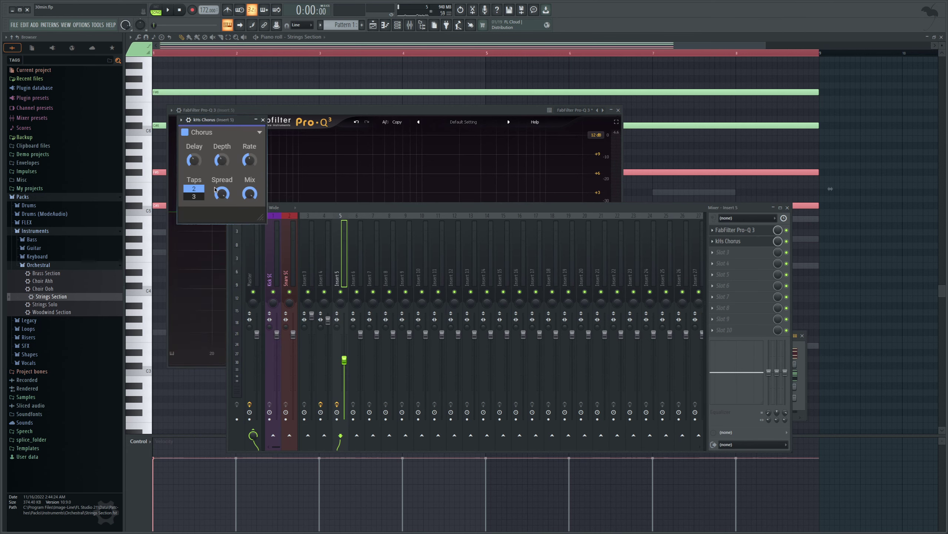
# Set the kHs Chorus on insert 5 to 3 taps and reduce its mix to about half during playback.
pyautogui.click(193, 196)
pyautogui.press('space')
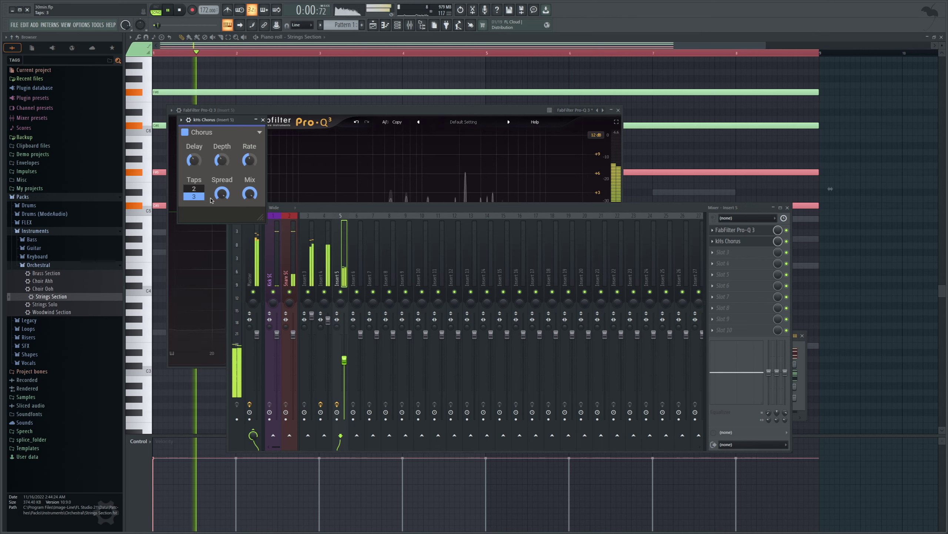
pyautogui.moveTo(250, 194); pyautogui.dragTo(249, 217)
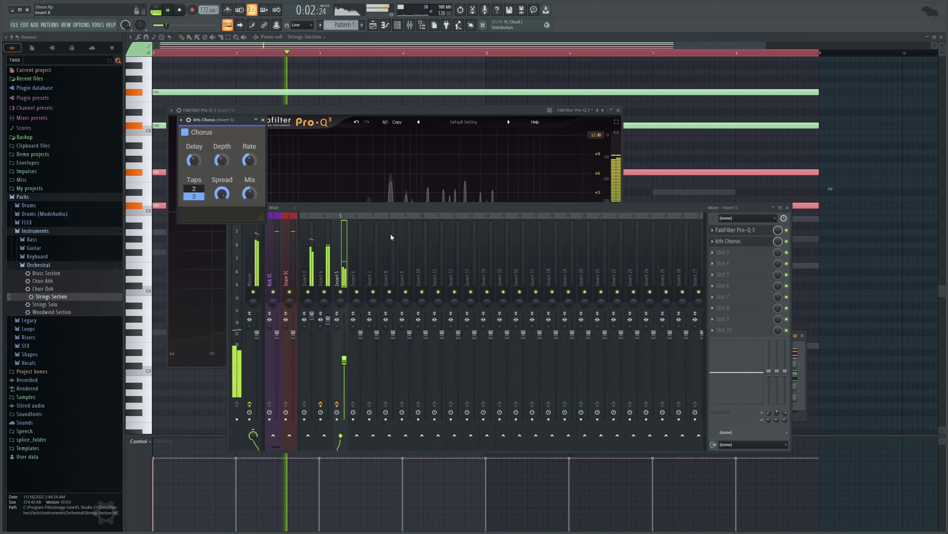
pyautogui.click(346, 252)
# Stop playback and cut the Strings Section notes out of Pattern 1.
pyautogui.press('F6')
pyautogui.press('space')
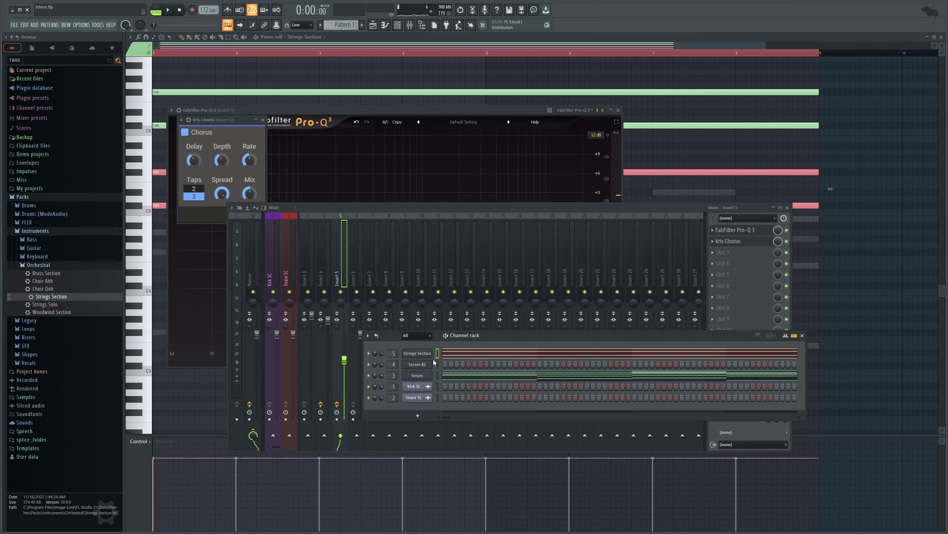
pyautogui.hotkey('ctrl', 'x')
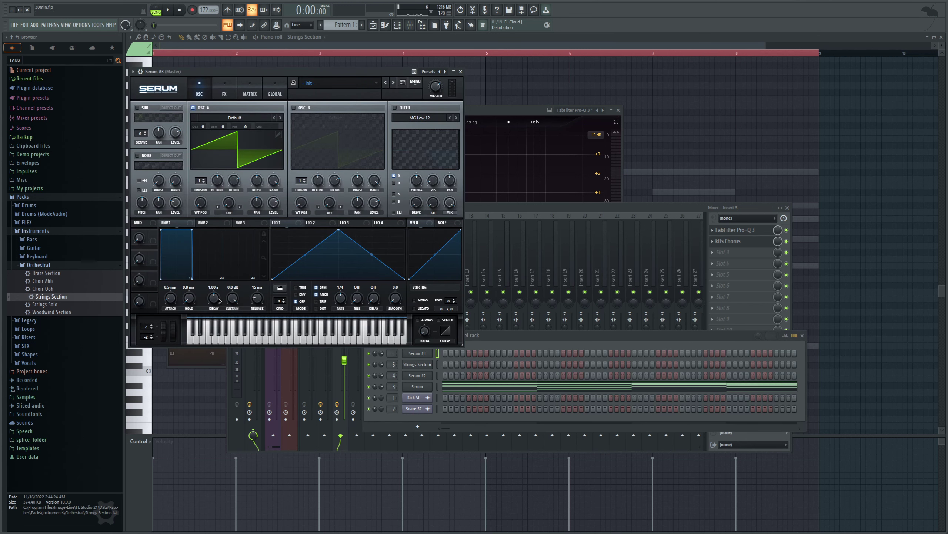
# Set Envelope 1 of Serum #3 to a 290 ms decay with sustain fully down.
pyautogui.moveTo(219, 301); pyautogui.dragTo(201, 385)
pyautogui.moveTo(214, 306); pyautogui.dragTo(210, 307)
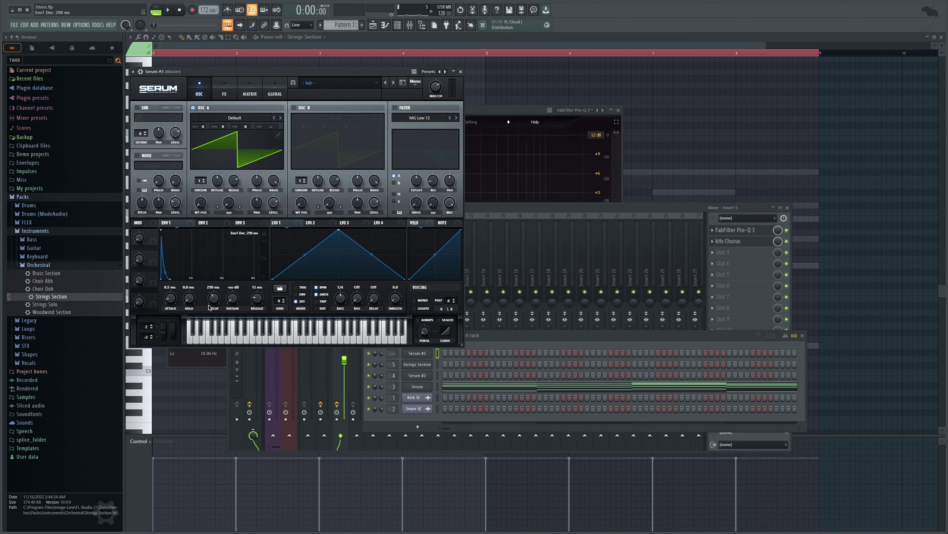
pyautogui.click(487, 344)
# Draw four consecutive eighth notes, F#4, A4, B4 and C#5, at the start of bar 1 in Serum #3's piano roll.
pyautogui.press('F7')
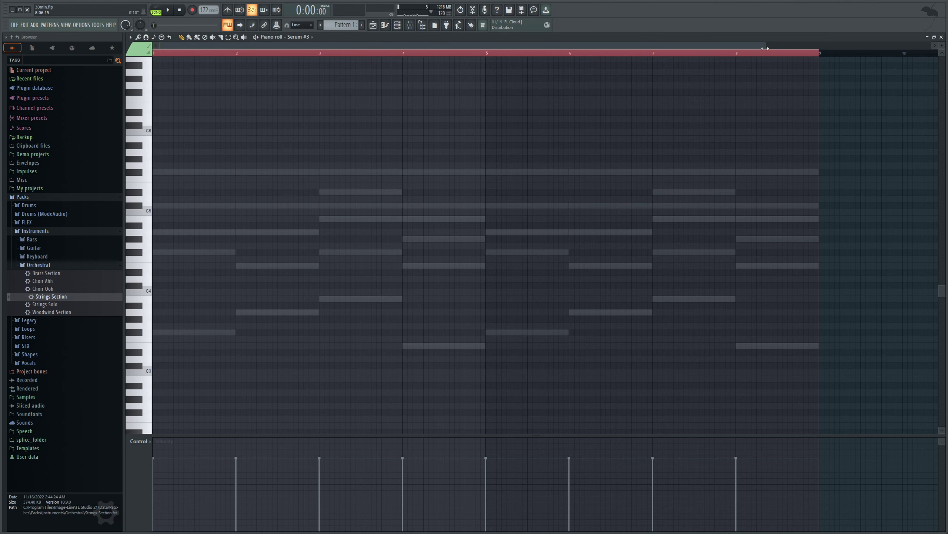
pyautogui.moveTo(765, 48); pyautogui.dragTo(691, 76)
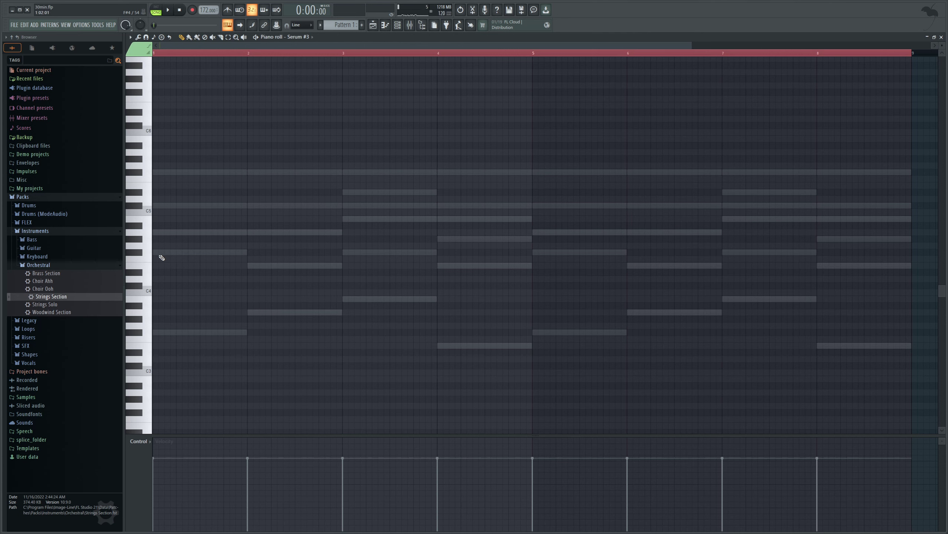
pyautogui.moveTo(169, 257); pyautogui.dragTo(159, 278)
pyautogui.click(169, 232)
pyautogui.click(181, 219)
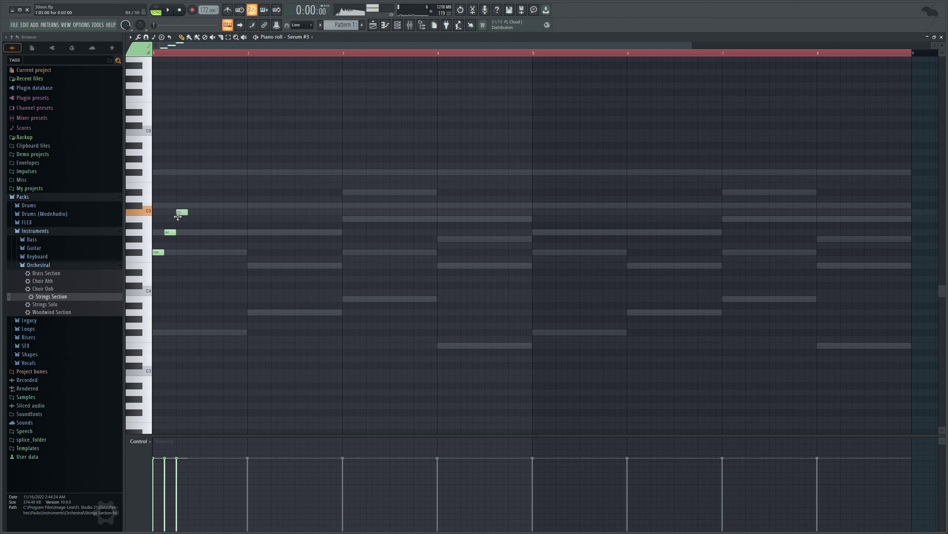
pyautogui.click(191, 206)
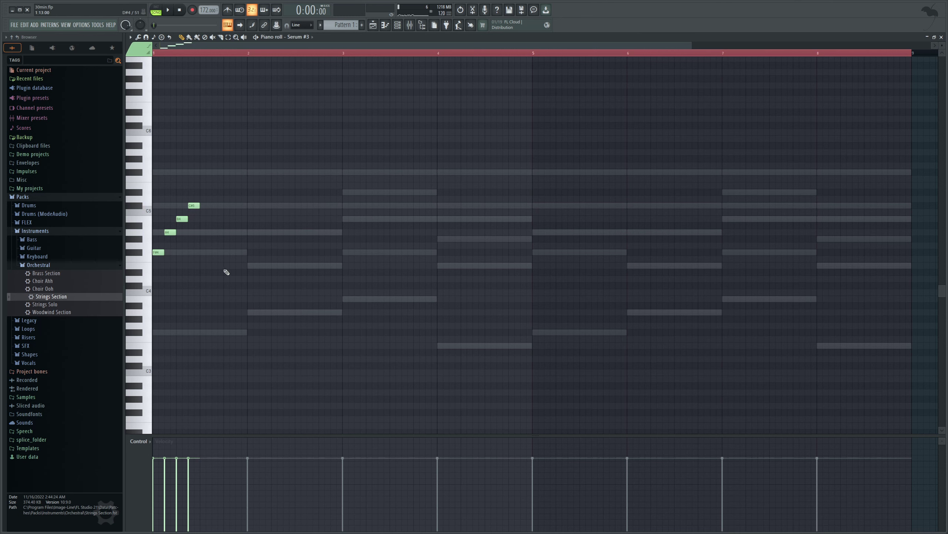
# Repeat the four-note arpeggio to fill bar 1, and fill bar 2 with two runs of E4, A4, B4 and C#5 eighth notes.
pyautogui.moveTo(227, 272); pyautogui.dragTo(152, 188)
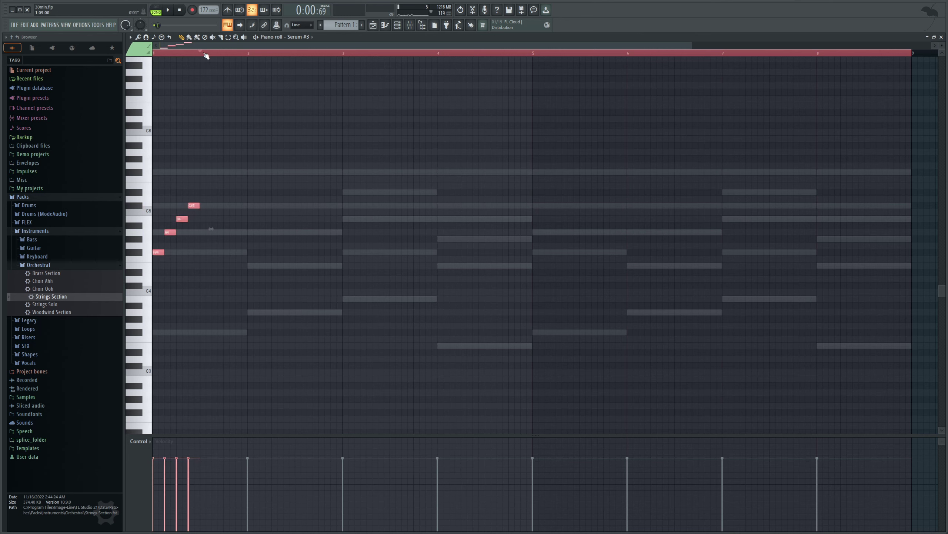
pyautogui.hotkey('ctrl', 'b')
pyautogui.click(251, 266)
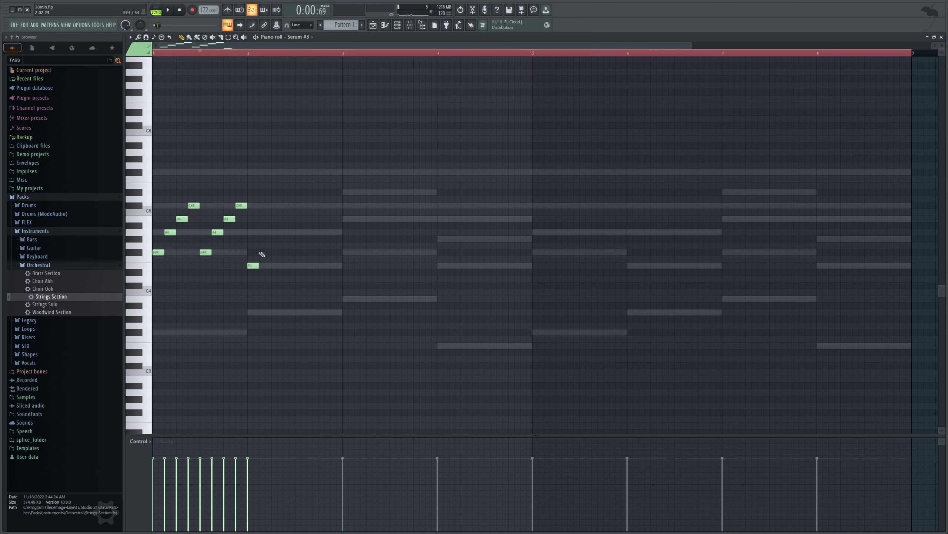
pyautogui.click(263, 232)
pyautogui.click(276, 219)
pyautogui.click(288, 206)
pyautogui.moveTo(341, 302); pyautogui.dragTo(257, 185)
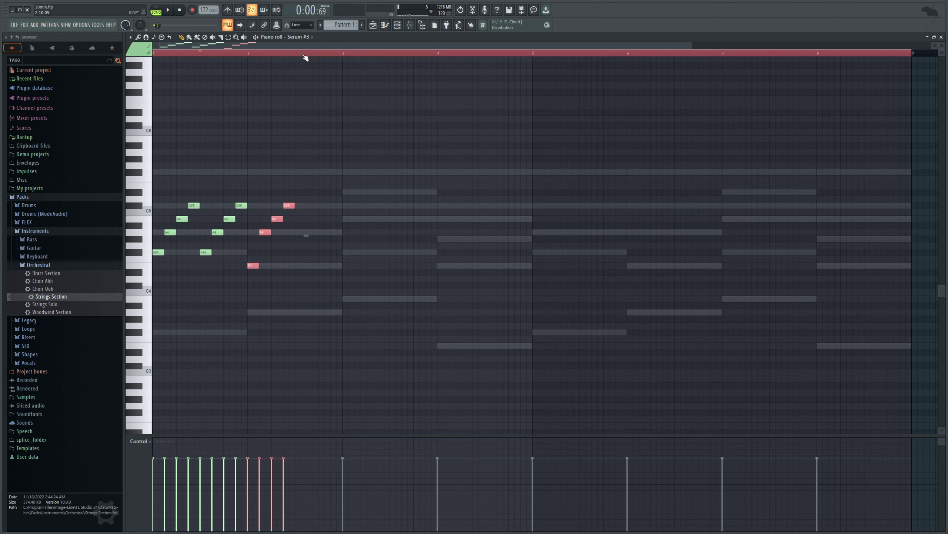
pyautogui.hotkey('ctrl', 'b')
# Audition the two-bar arpeggio and extend it with F#4, B4, C#5, D#5 runs in bar 3 and eighth notes from E4 in bar 4.
pyautogui.press('space')
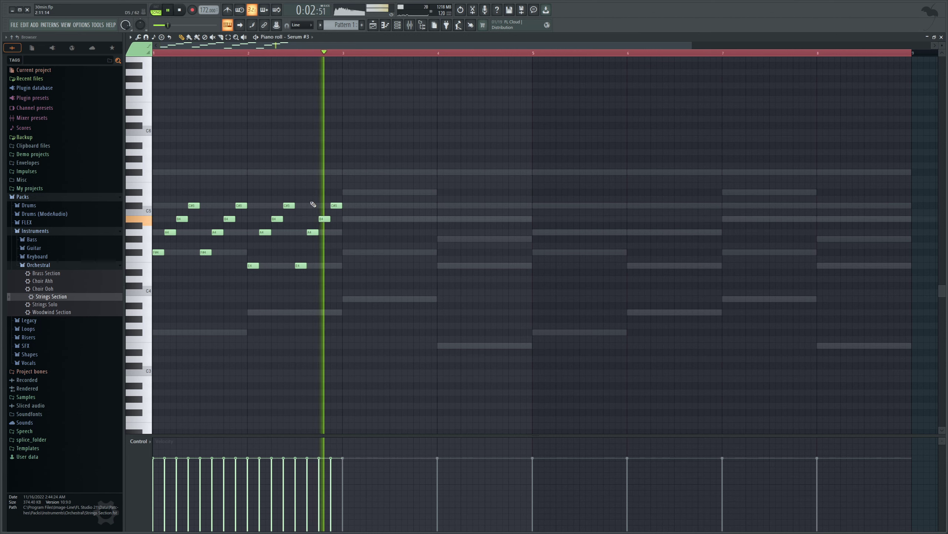
pyautogui.press('space')
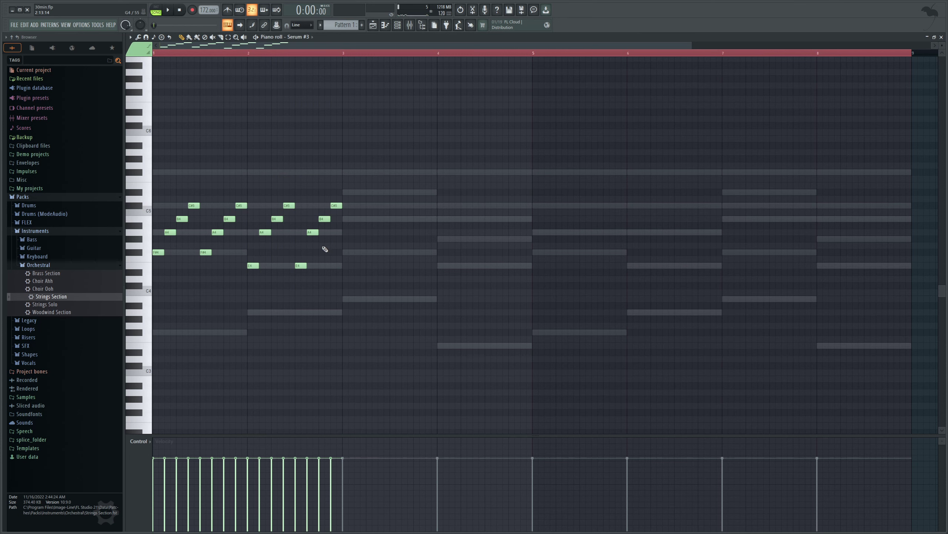
pyautogui.click(349, 220)
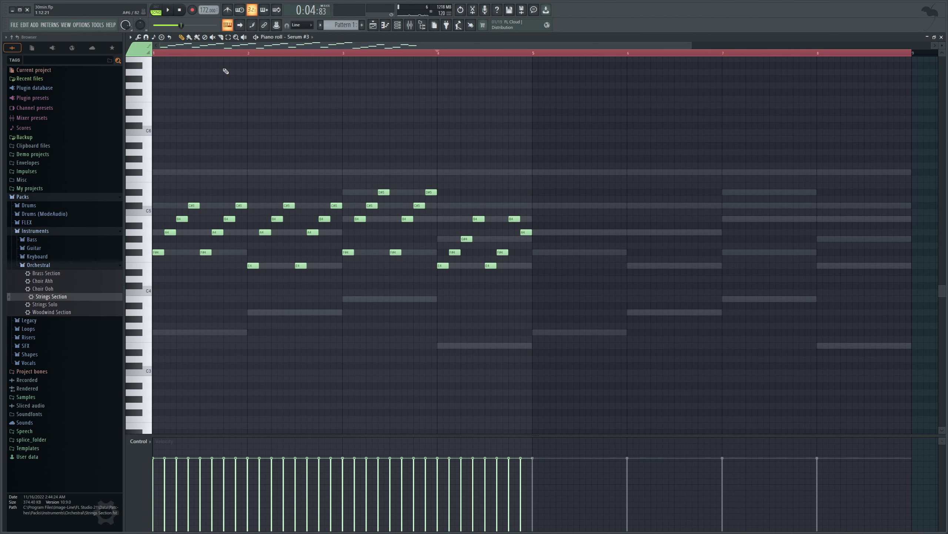
# Route Serum #3 to mixer track 6 and open its plugin window clear of the browser.
pyautogui.click(398, 25)
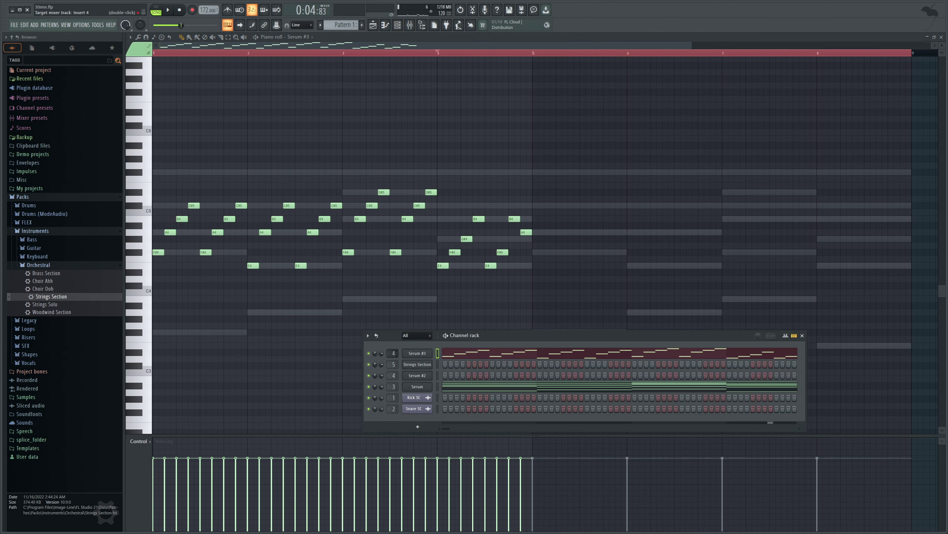
pyautogui.scroll(1, 393, 353)
pyautogui.click(419, 355)
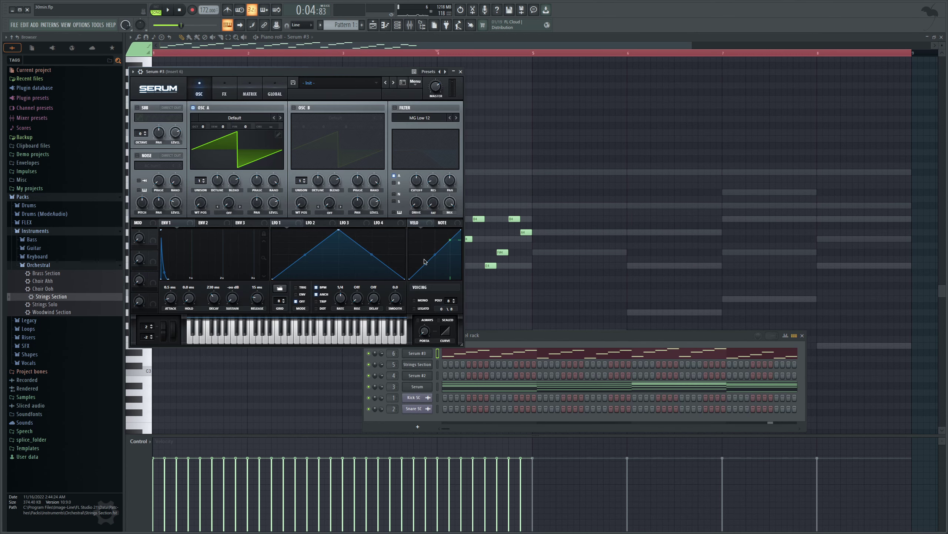
pyautogui.moveTo(371, 73); pyautogui.dragTo(550, 120)
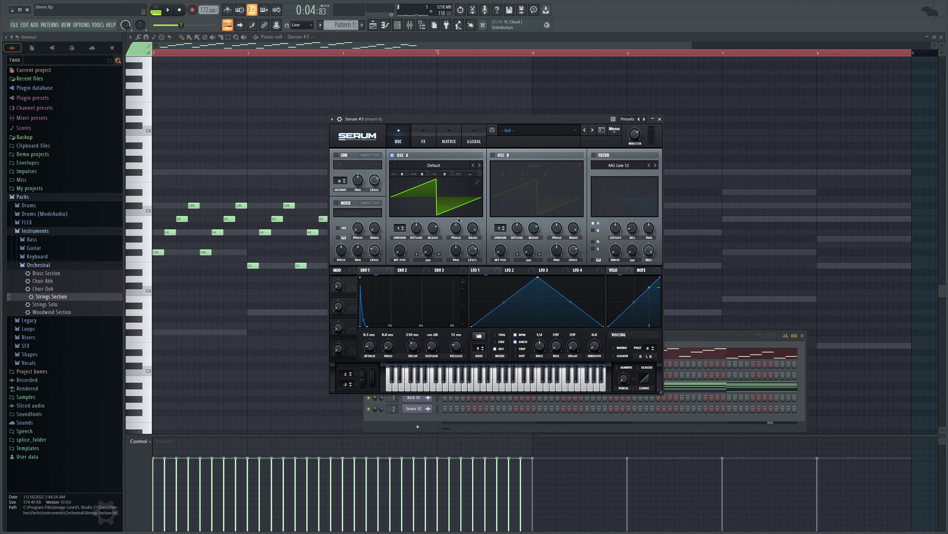
# Load the FMFM wavetable into Serum #3's oscillator A and adjust its wavetable position during playback.
pyautogui.press('space')
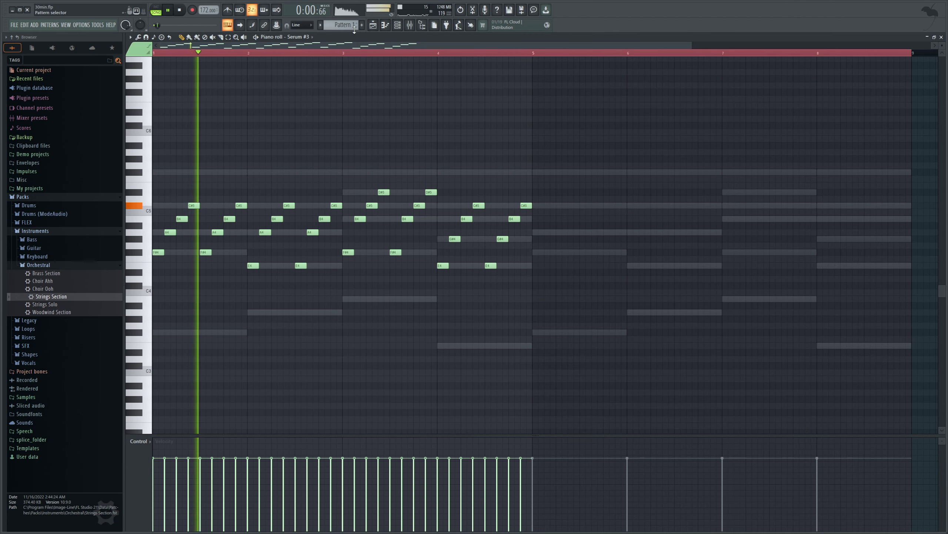
pyautogui.click(396, 27)
pyautogui.click(425, 352)
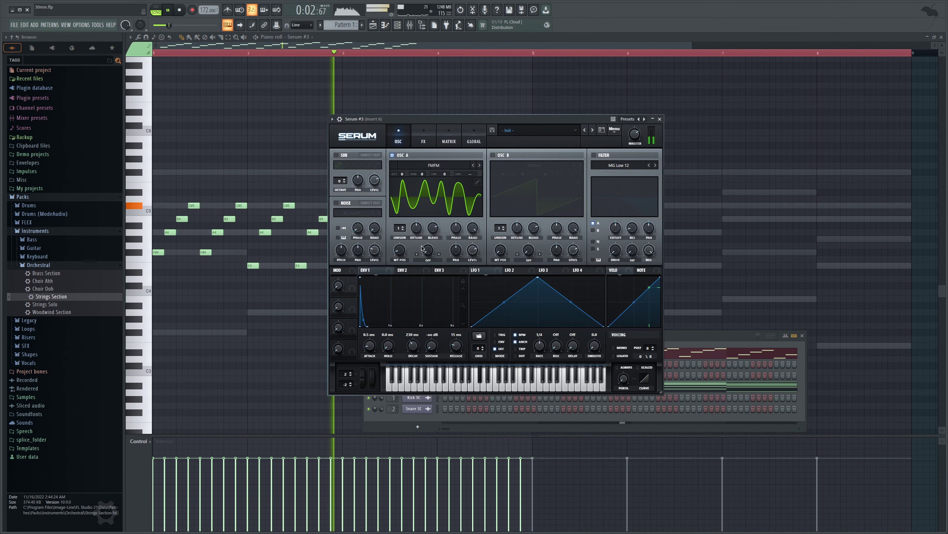
pyautogui.moveTo(405, 251); pyautogui.dragTo(397, 250)
# Enable Serum #3's delay in Ping-Pong mode with 1/8 left and 1/16 right times, adjusting its filter.
pyautogui.click(423, 138)
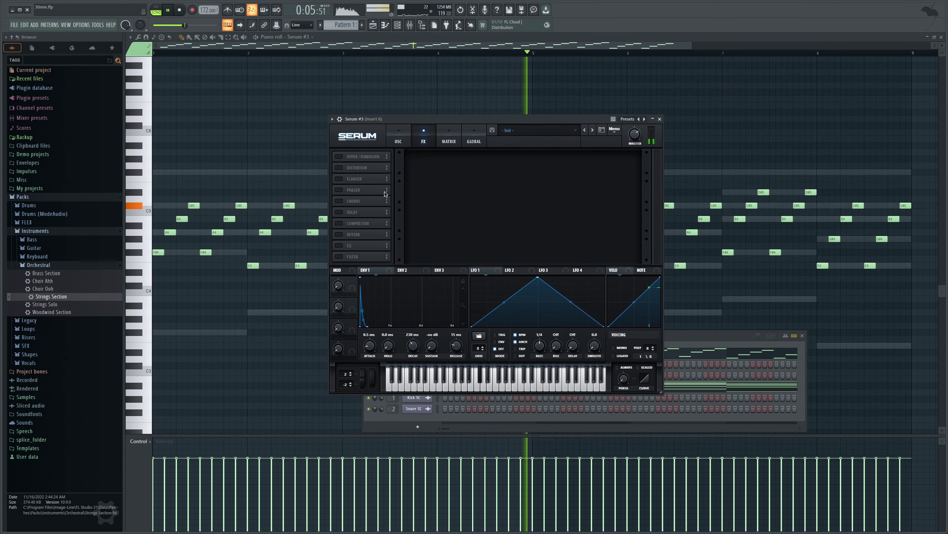
pyautogui.click(339, 212)
pyautogui.moveTo(550, 157); pyautogui.dragTo(551, 166)
pyautogui.moveTo(493, 165); pyautogui.dragTo(509, 166)
pyautogui.scroll(-2, 510, 169)
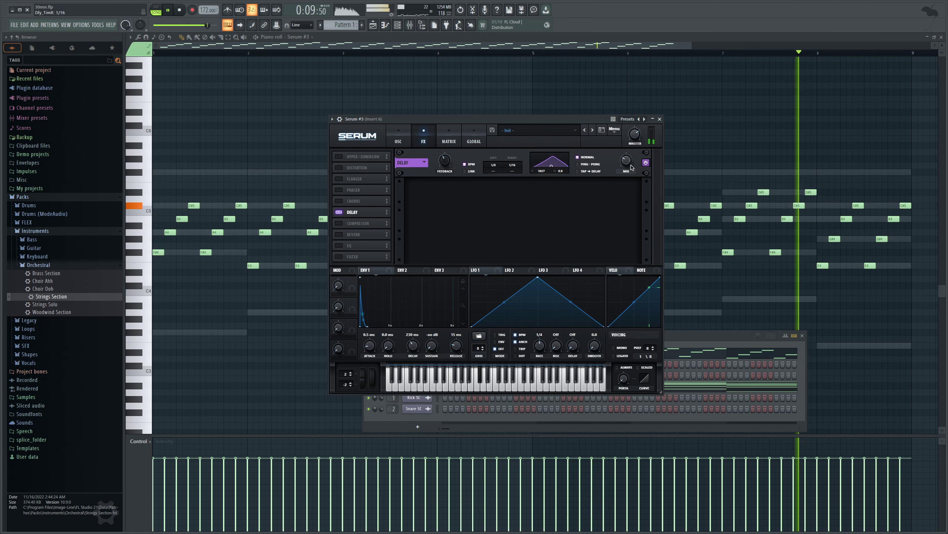
pyautogui.click(578, 164)
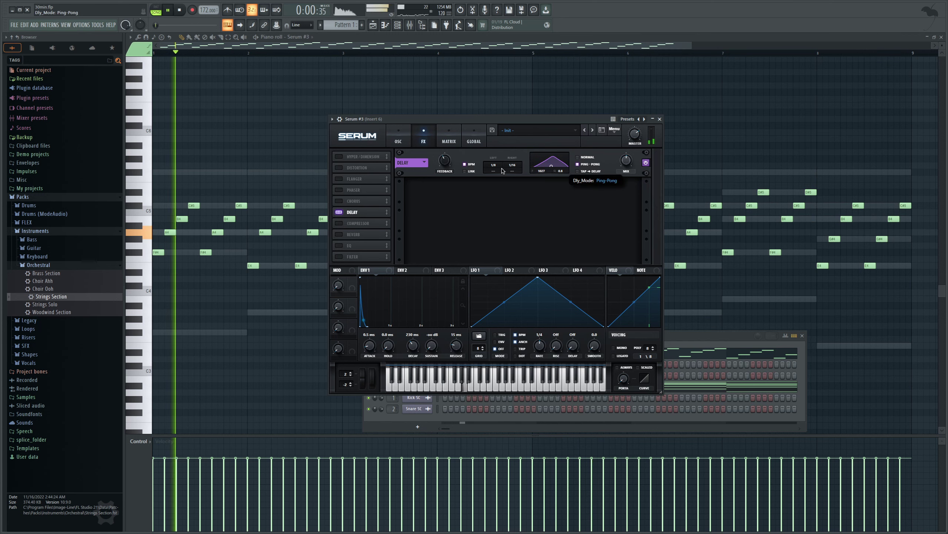
# Add a chorus at about 38% mix and a Hall reverb to Serum #3, adjusting the reverb's size and mix.
pyautogui.click(339, 201)
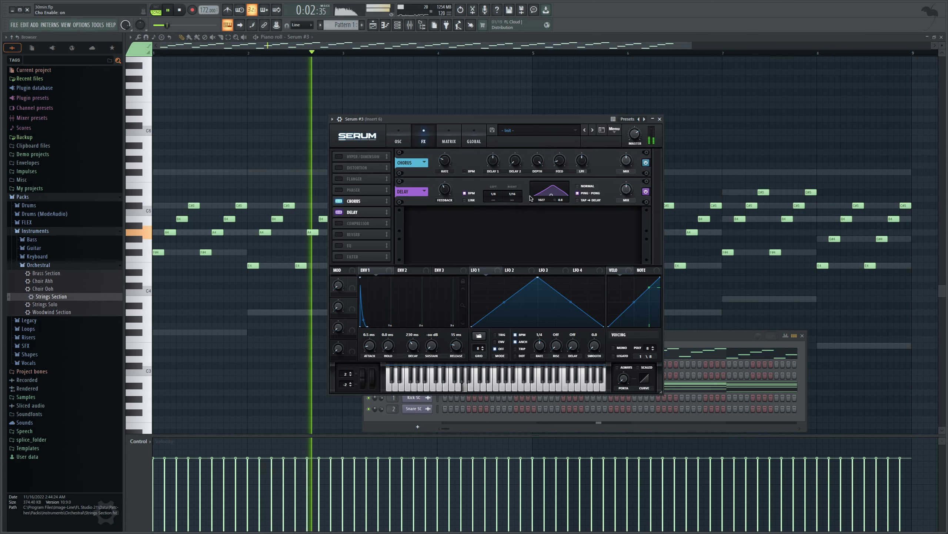
pyautogui.moveTo(621, 164); pyautogui.dragTo(622, 174)
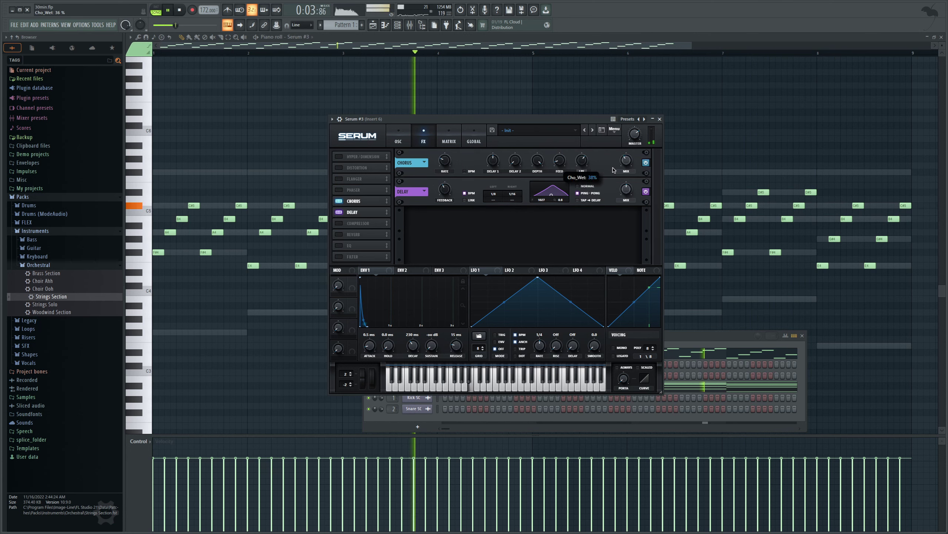
pyautogui.click(339, 235)
pyautogui.moveTo(628, 208); pyautogui.dragTo(629, 210)
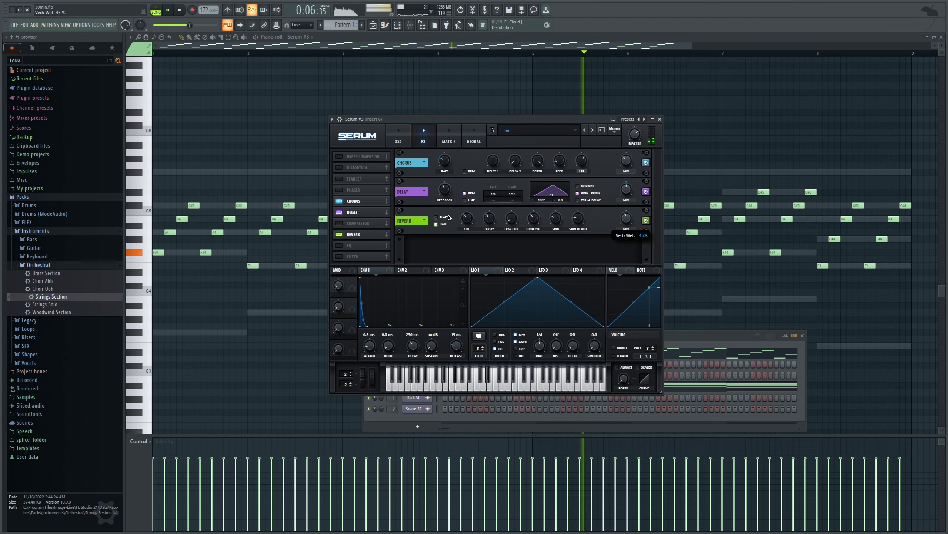
pyautogui.moveTo(466, 218); pyautogui.dragTo(489, 209)
pyautogui.moveTo(629, 221); pyautogui.dragTo(629, 219)
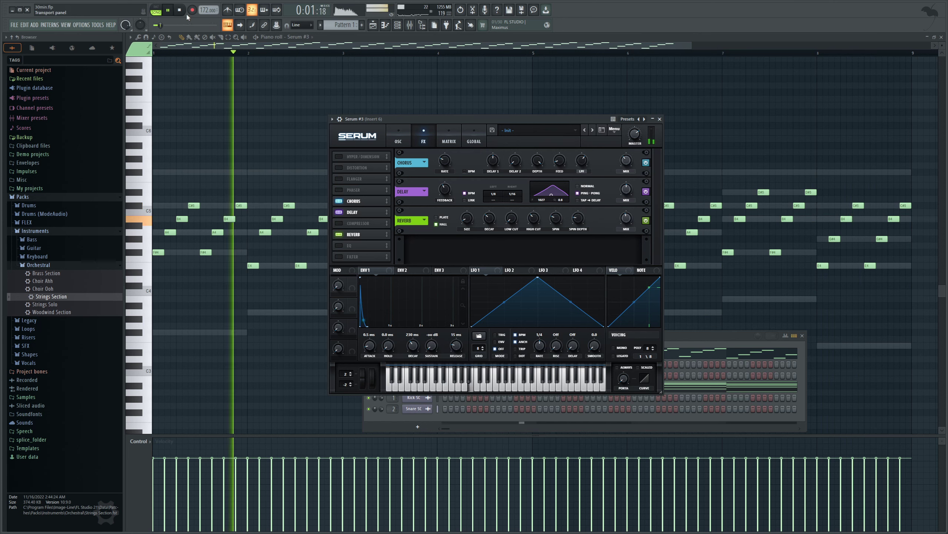
# Stop playback and move the Serum #3 arpeggio from Pattern 1 into the empty Pattern 4.
pyautogui.press('space')
pyautogui.click(398, 28)
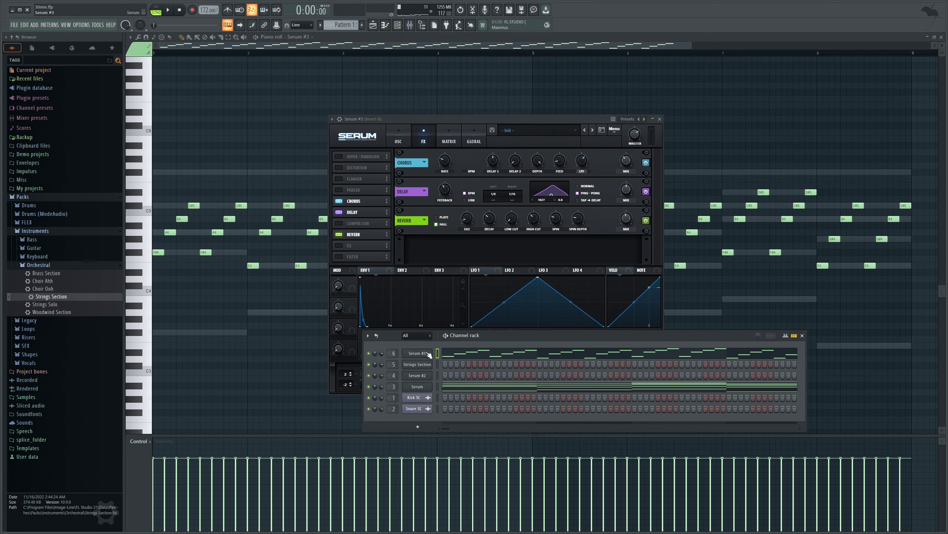
pyautogui.hotkey('ctrl', 'x')
pyautogui.click(362, 25)
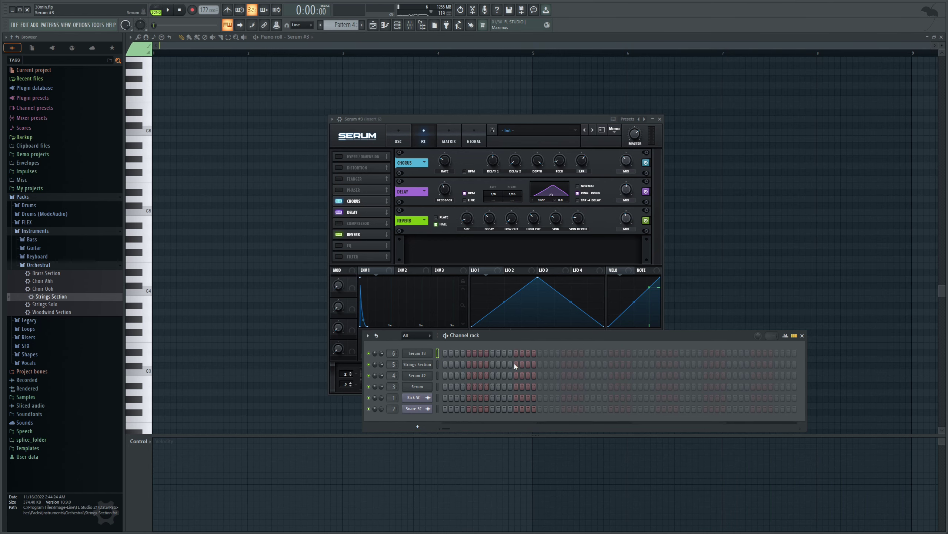
pyautogui.hotkey('ctrl', 'v')
# Place Pattern 4 on playlist Track 6 and Pattern 3 on Track 5, both starting at bar 1.
pyautogui.click(373, 25)
pyautogui.moveTo(262, 150); pyautogui.dragTo(238, 185)
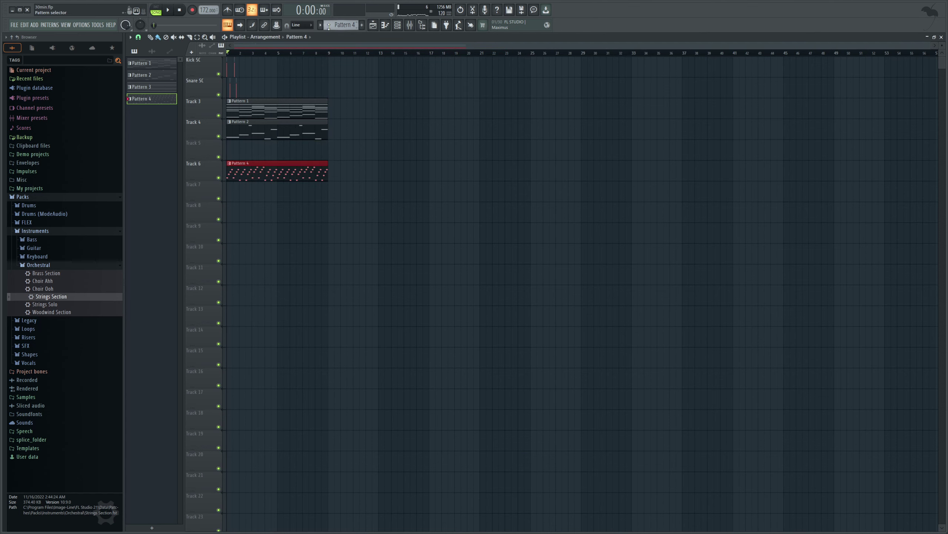
pyautogui.scroll(1, 329, 26)
pyautogui.click(232, 150)
# Play the arrangement and check the arpeggio's level on insert 6 in the mixer.
pyautogui.press('space')
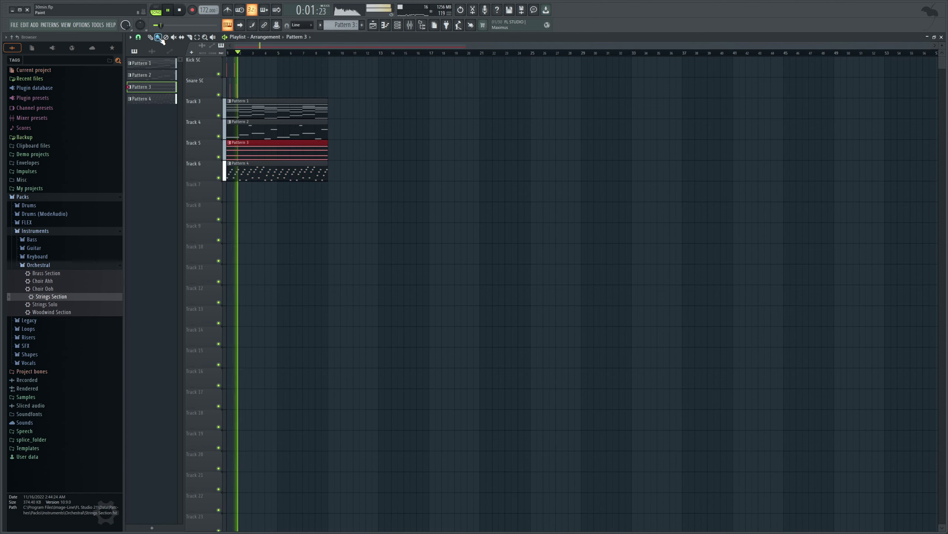
pyautogui.press('F9')
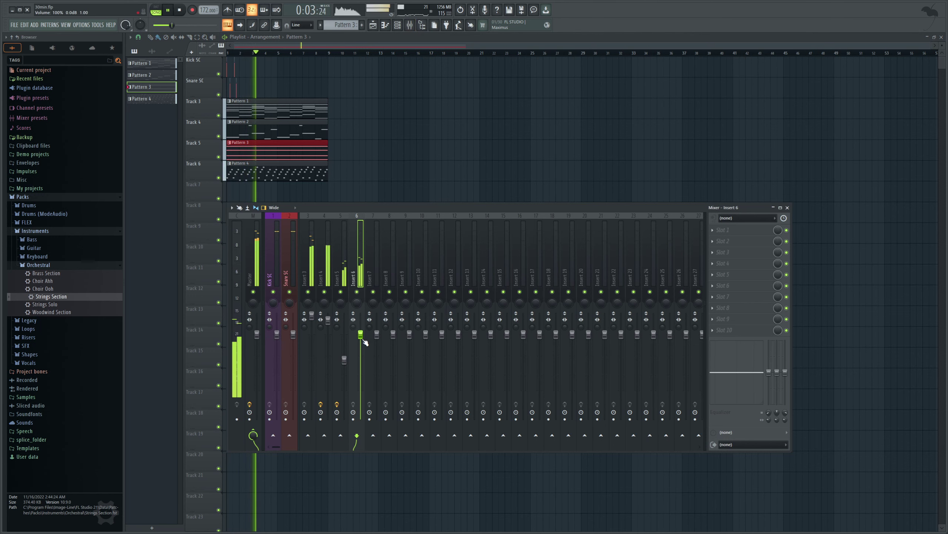
pyautogui.press('F9')
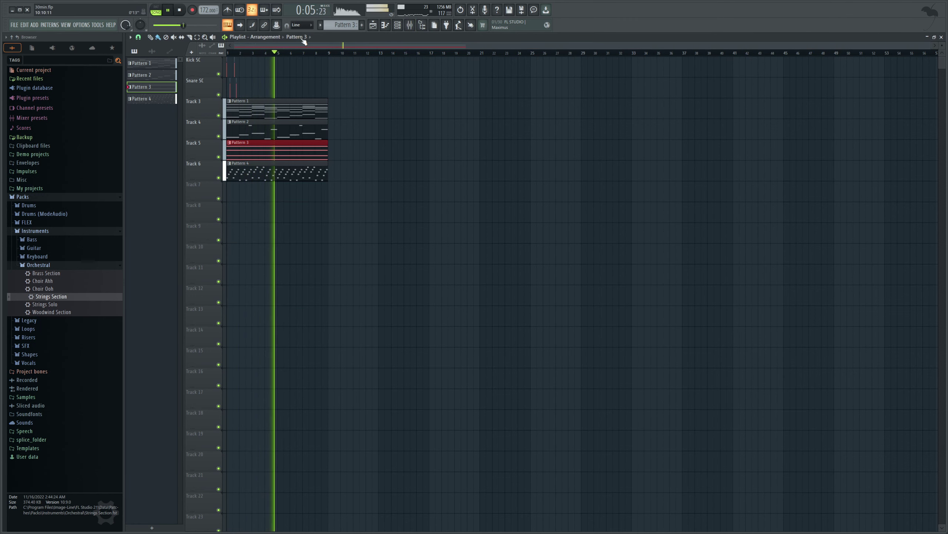
pyautogui.press('space')
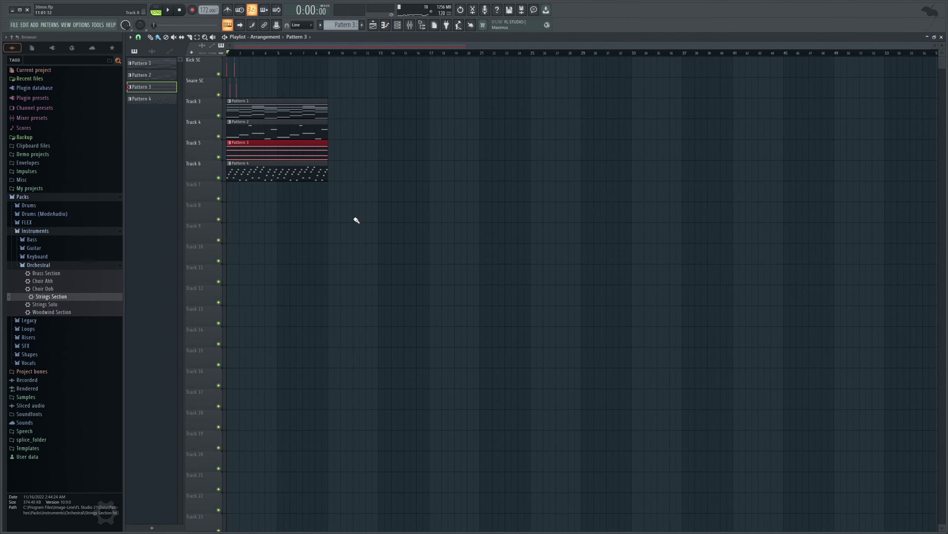
# Place second copies of Patterns 1 to 4 on Tracks 3 to 6, starting at bar 9.
pyautogui.click(316, 110)
pyautogui.click(331, 110)
pyautogui.click(330, 129)
pyautogui.click(322, 157)
pyautogui.click(330, 149)
pyautogui.click(327, 171)
pyautogui.click(331, 172)
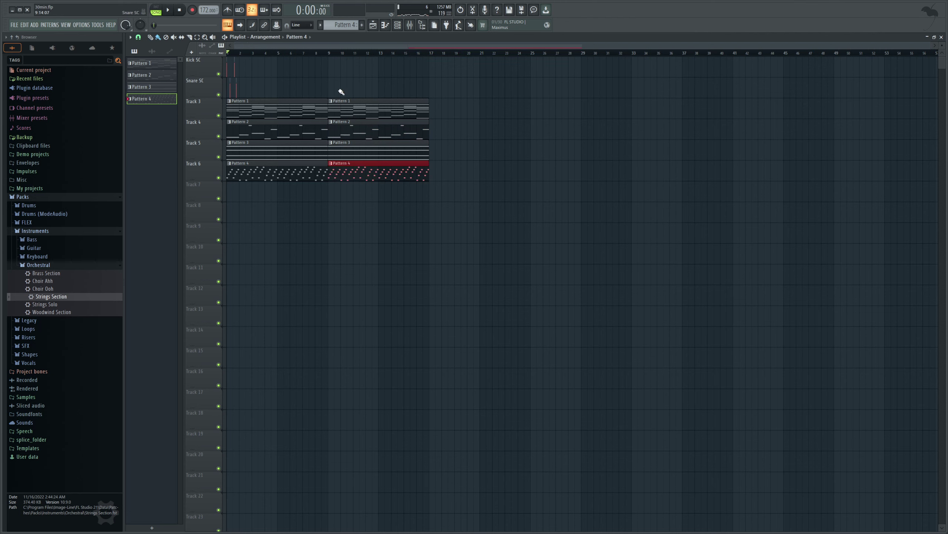
# Set the playback position to bar 9, select Pattern 1 and add another initialised Serum channel.
pyautogui.click(336, 54)
pyautogui.click(397, 25)
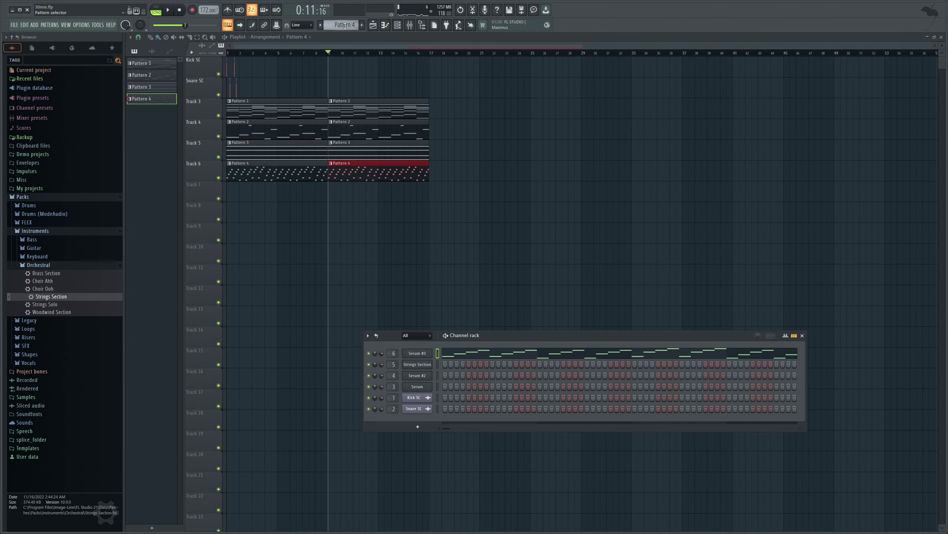
pyautogui.scroll(3, 344, 26)
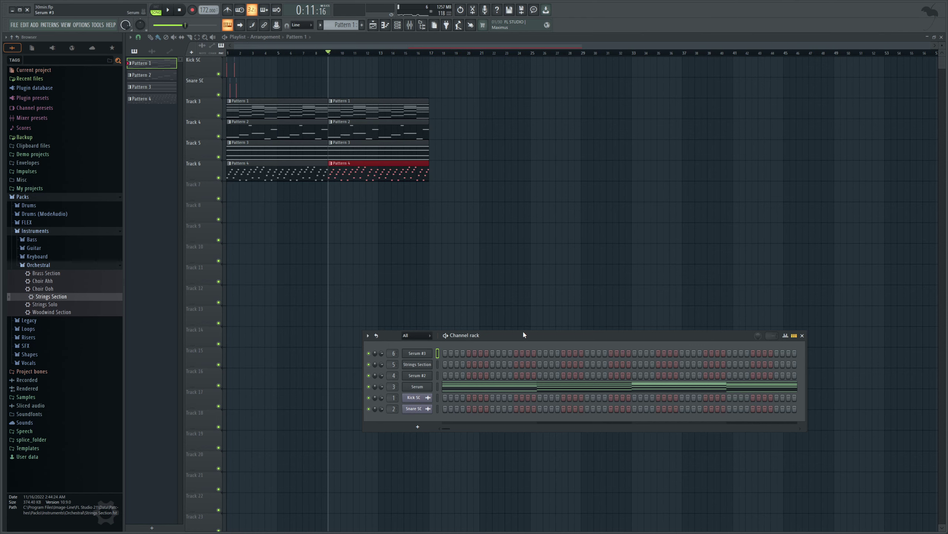
pyautogui.hotkey('alt', 'c')
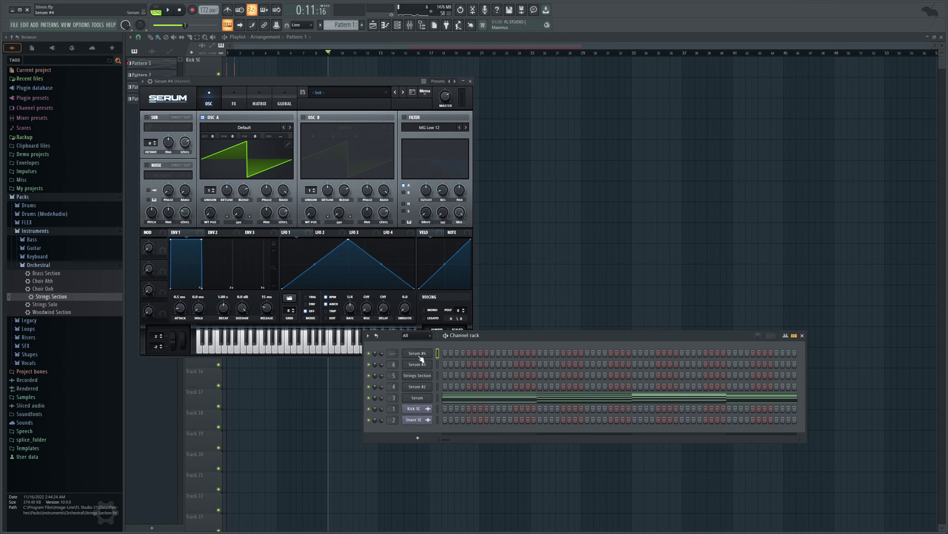
# Draw a bar 1 melody of C#5, A4, C#5, F#5 and a longer E5 in Serum #4's piano roll.
pyautogui.press('F7')
pyautogui.click(156, 206)
pyautogui.moveTo(692, 45)
pyautogui.mouseDown()
pyautogui.moveTo(616, 66)
pyautogui.moveTo(617, 94)
pyautogui.mouseUp()
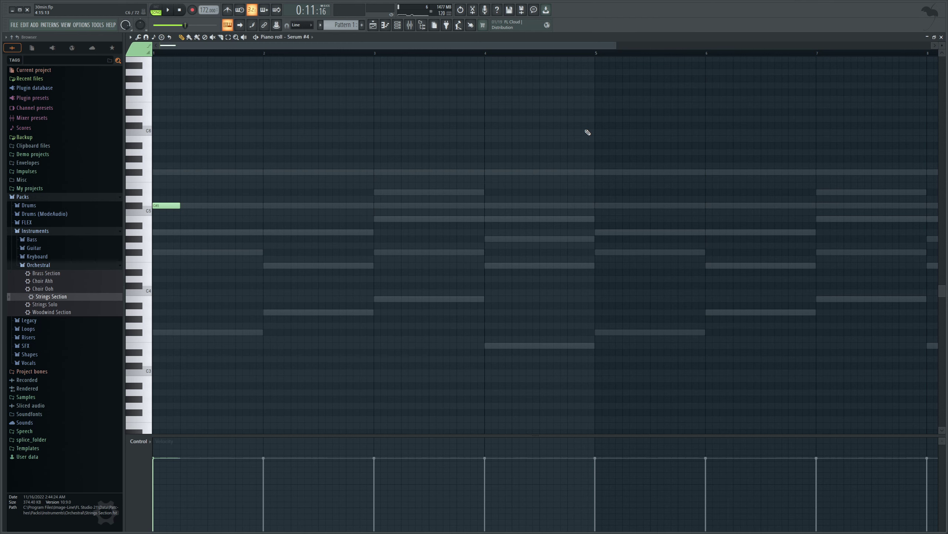
pyautogui.click(185, 233)
pyautogui.moveTo(208, 232); pyautogui.dragTo(194, 232)
pyautogui.click(198, 206)
pyautogui.click(209, 185)
pyautogui.moveTo(206, 184); pyautogui.dragTo(206, 171)
pyautogui.moveTo(224, 185); pyautogui.dragTo(263, 185)
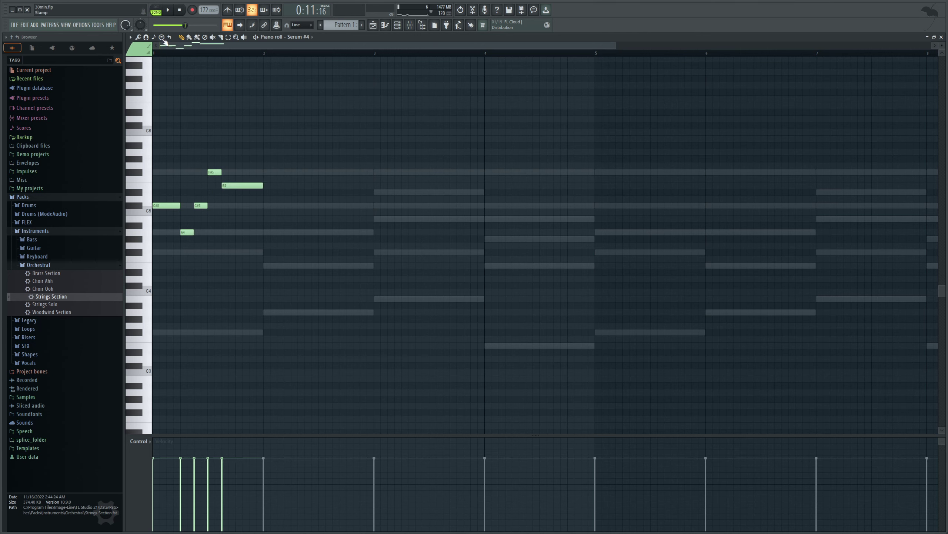
# Audition the melody, remove its F#5 and long E5 notes, and rework the line through bar 4, starting on F#4.
pyautogui.click(168, 10)
pyautogui.click(180, 10)
pyautogui.rightClick(242, 185)
pyautogui.rightClick(219, 173)
pyautogui.click(213, 174)
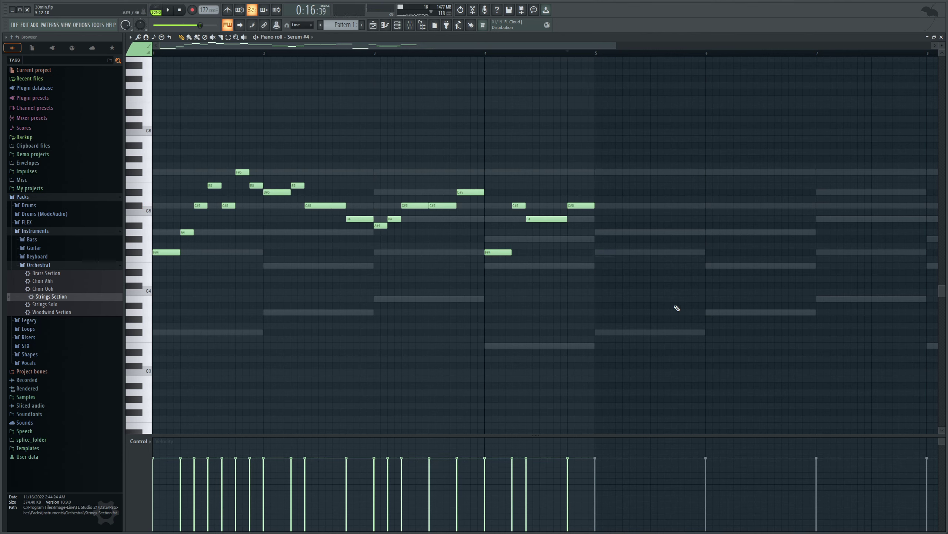
# Duplicate the four-bar Serum #4 melody into bars 5 to 8 and clear the note selection.
pyautogui.moveTo(682, 314); pyautogui.dragTo(122, 108)
pyautogui.scroll(-3, 756, 85)
pyautogui.hotkey('ctrl', 'b')
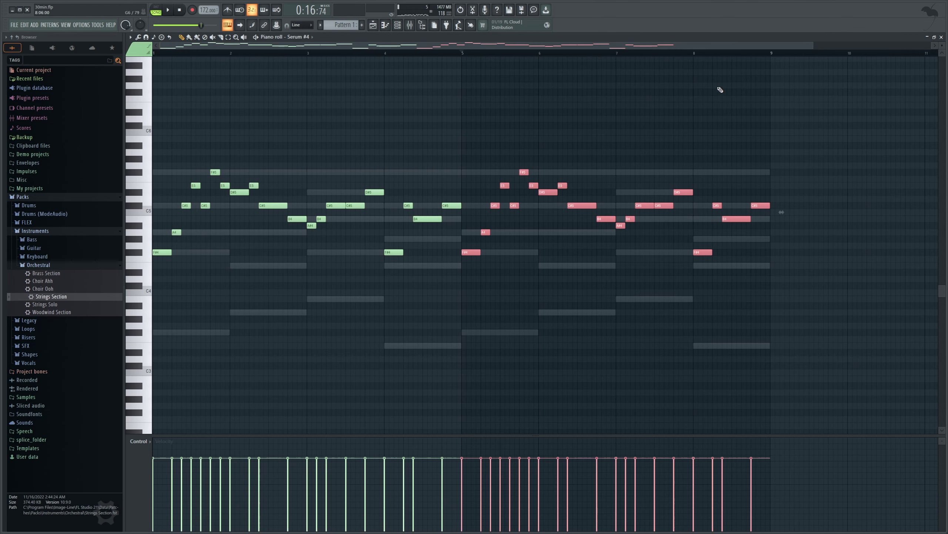
pyautogui.hotkey('ctrl', 'd')
# Route Serum #4 to mixer track 7 and cut its melody out of Pattern 1.
pyautogui.click(397, 25)
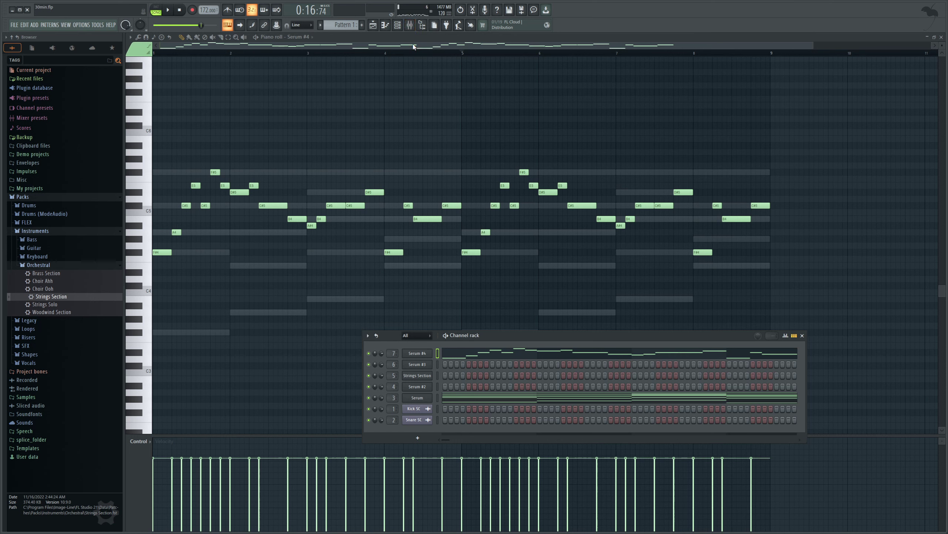
pyautogui.hotkey('ctrl', 'x')
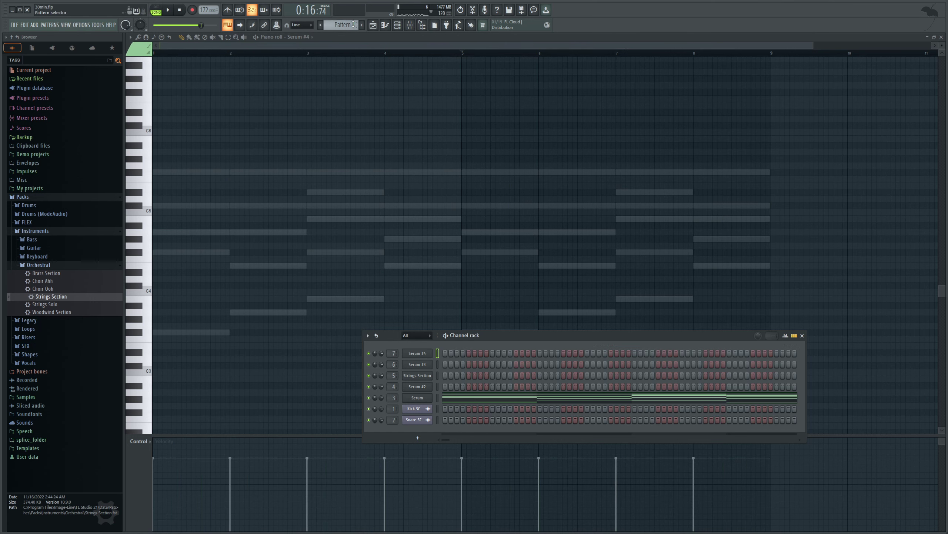
# Switch to the empty Pattern 5 and paste the cut melody into Serum #4's piano roll.
pyautogui.scroll(-2, 356, 24)
pyautogui.press('KP_Add')
pyautogui.press('KP_Add')
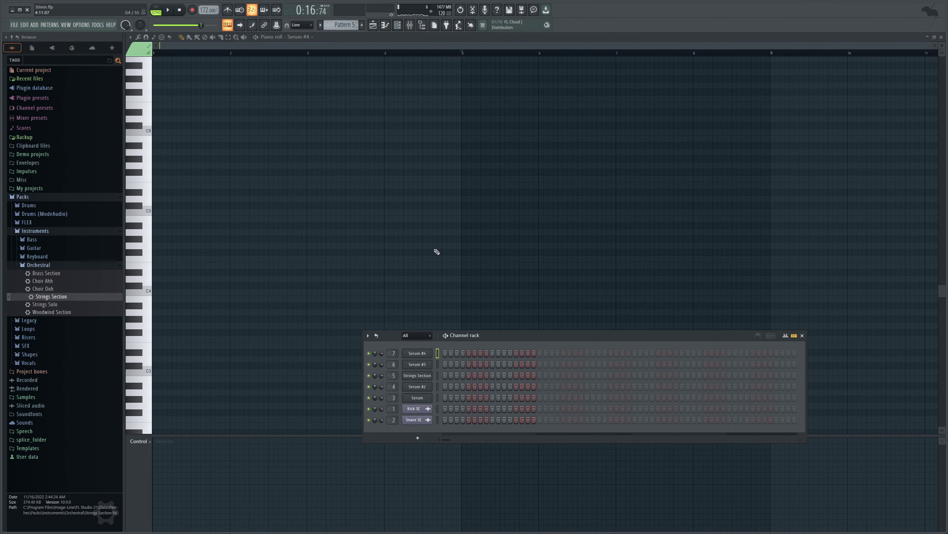
pyautogui.hotkey('ctrl', 'v')
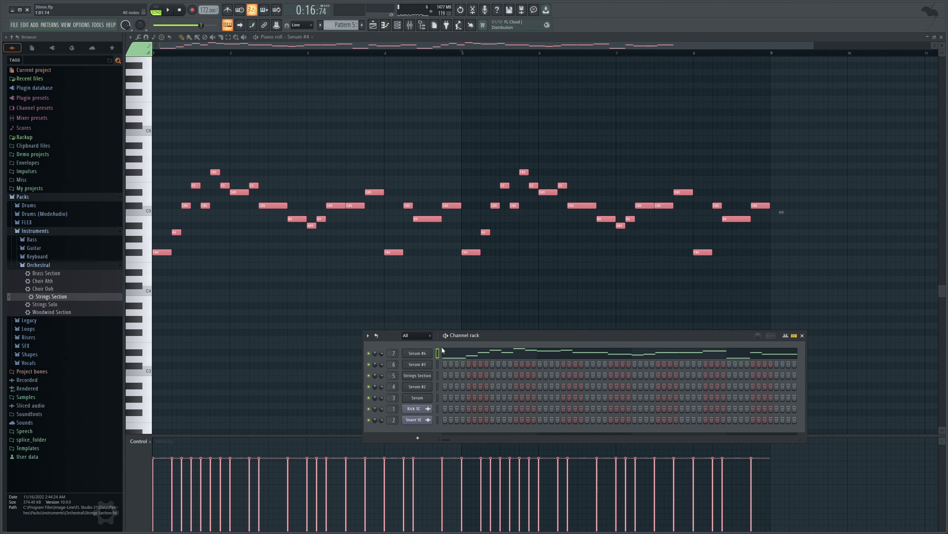
# Set Serum #4 to mono legato with always-on portamento and modulate oscillator A's fine tuning with LFO 1 at 9.3 Hz.
pyautogui.click(407, 355)
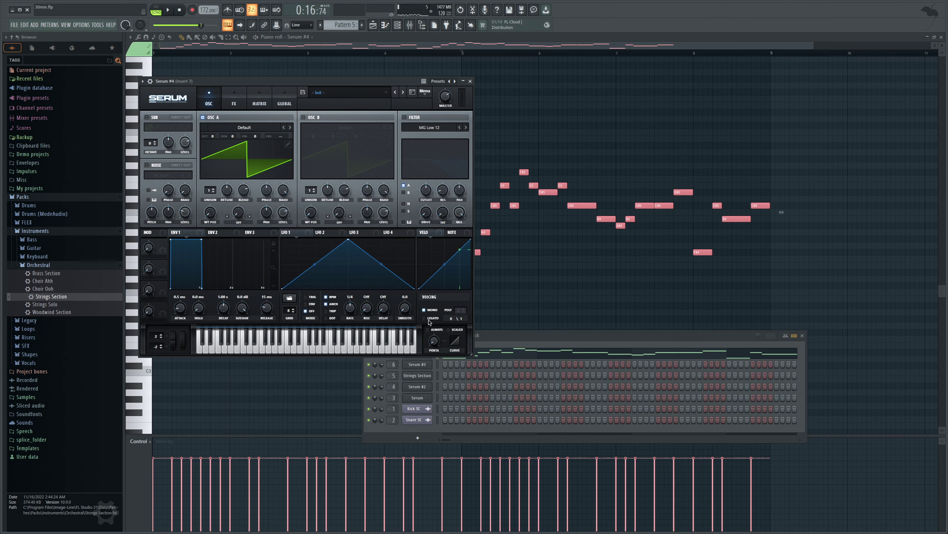
pyautogui.press('space')
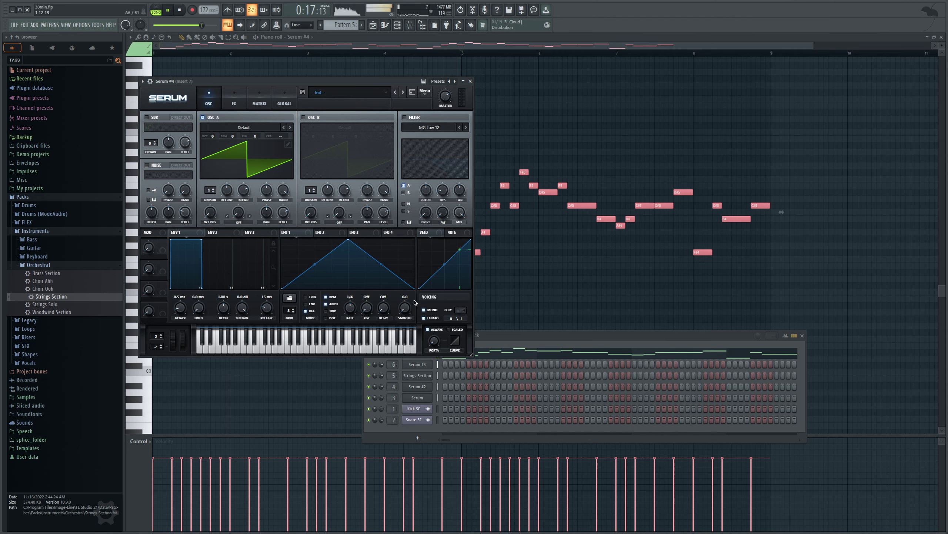
pyautogui.press('l')
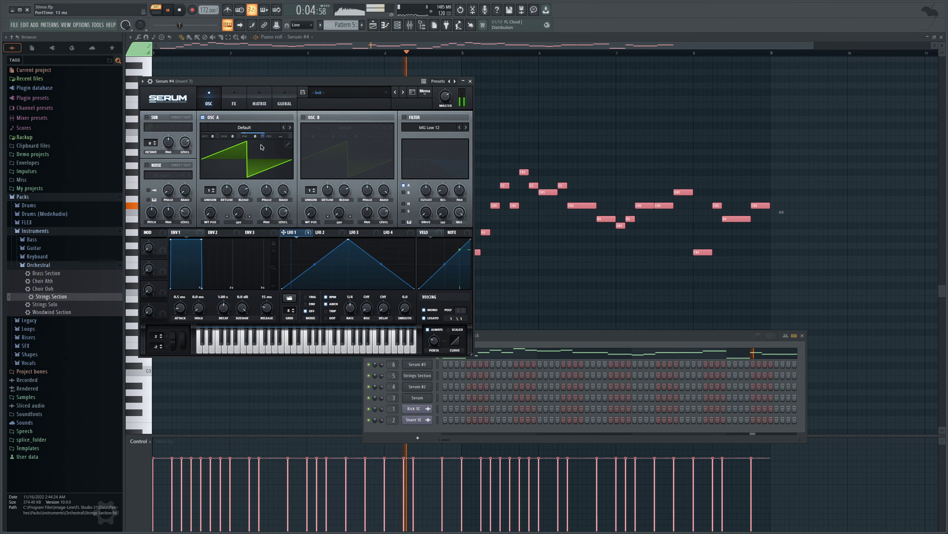
pyautogui.click(335, 299)
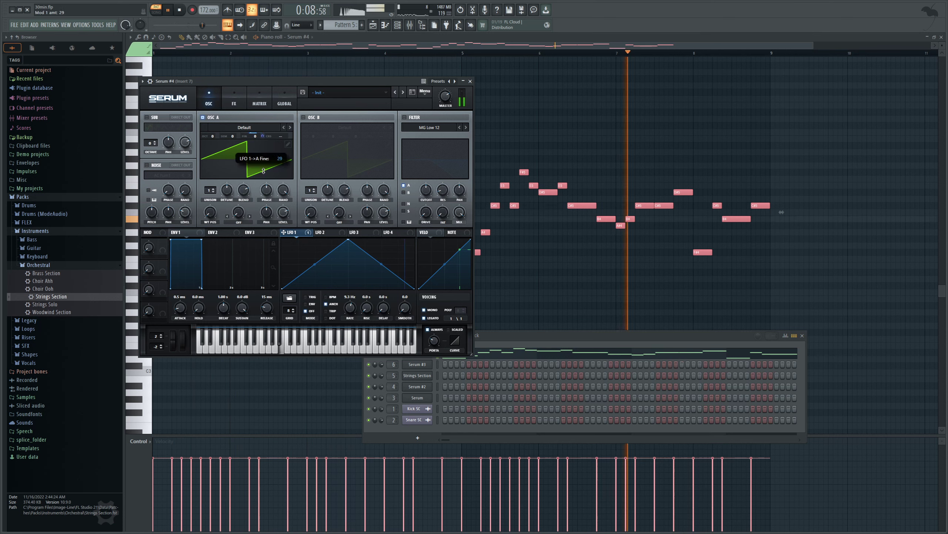
pyautogui.click(168, 10)
# Enable oscillator B one octave up, add unison voices and set its warp to FM from oscillator A while auditioning.
pyautogui.click(304, 117)
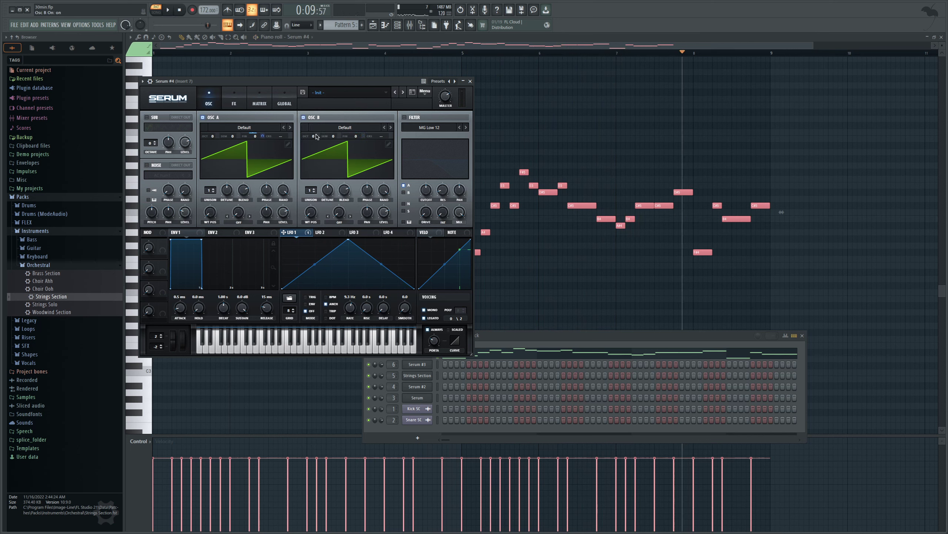
pyautogui.moveTo(313, 136); pyautogui.dragTo(313, 129)
pyautogui.moveTo(315, 189); pyautogui.dragTo(323, 157)
pyautogui.click(168, 10)
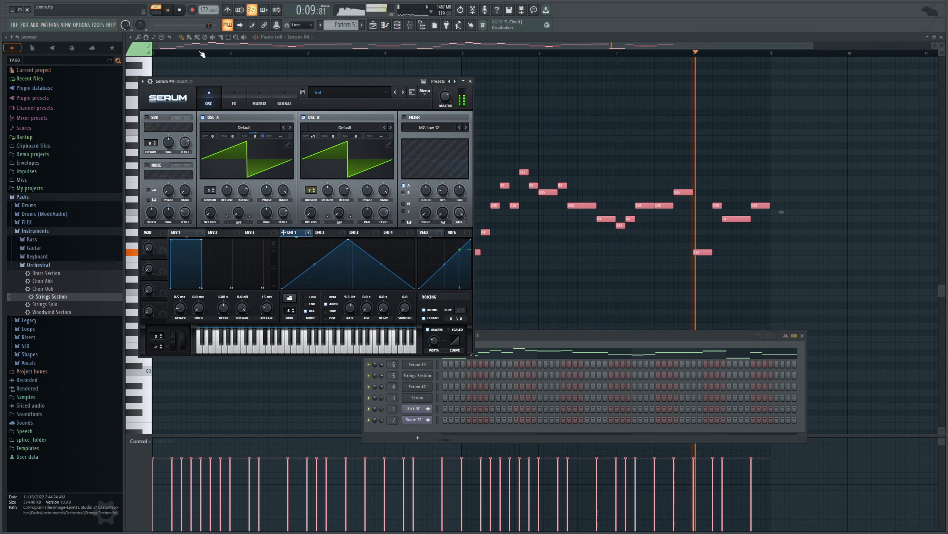
pyautogui.moveTo(323, 194); pyautogui.dragTo(345, 190)
pyautogui.click(339, 222)
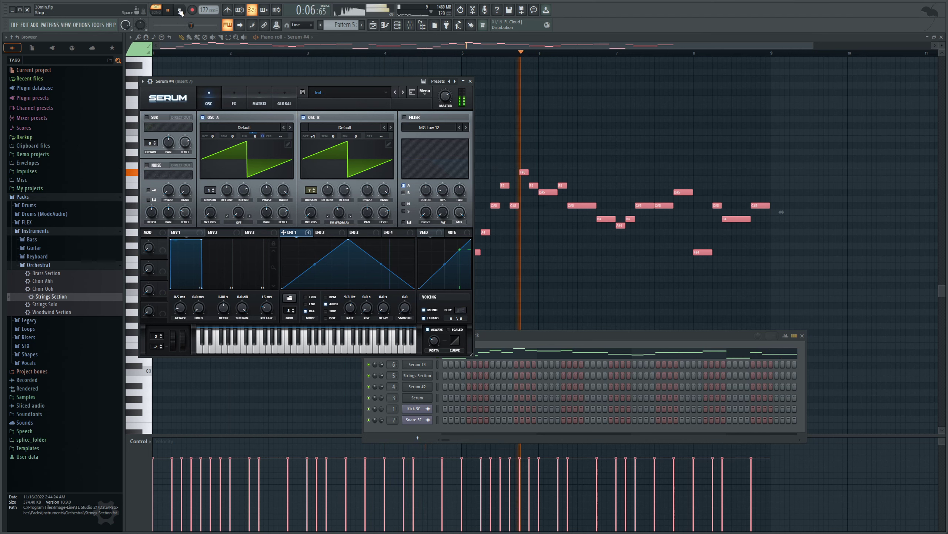
pyautogui.press('space')
# Add a hall reverb with 42% wet and 29% size, and set oscillator B's FM warp to 34%.
pyautogui.click(235, 98)
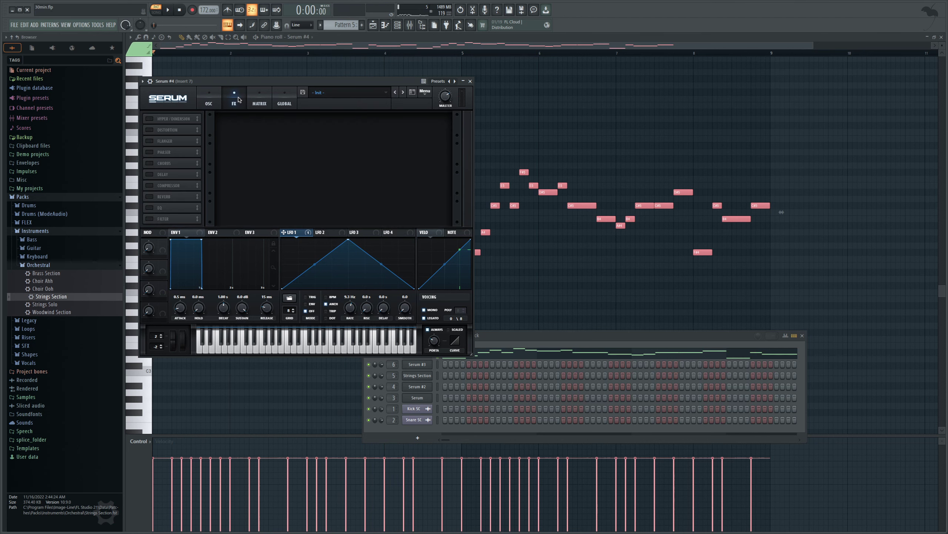
pyautogui.click(149, 196)
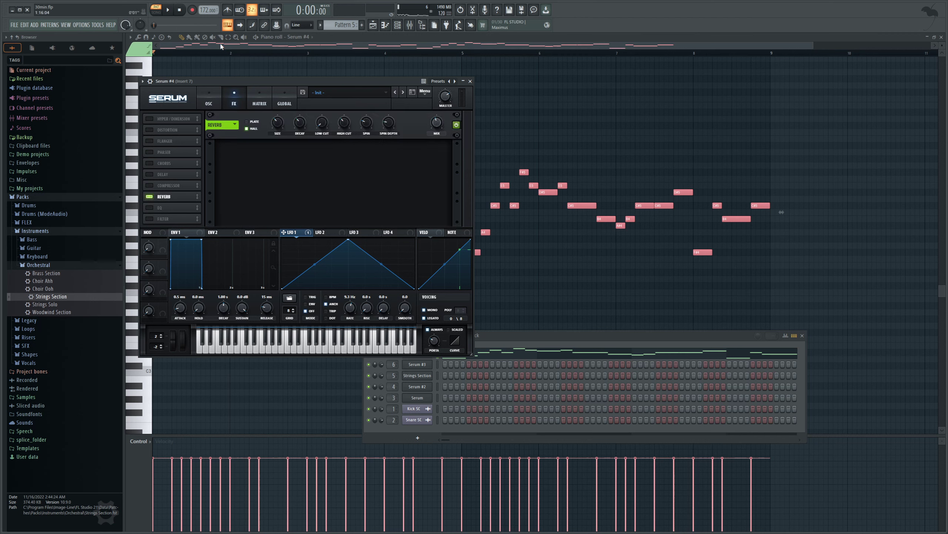
pyautogui.press('space')
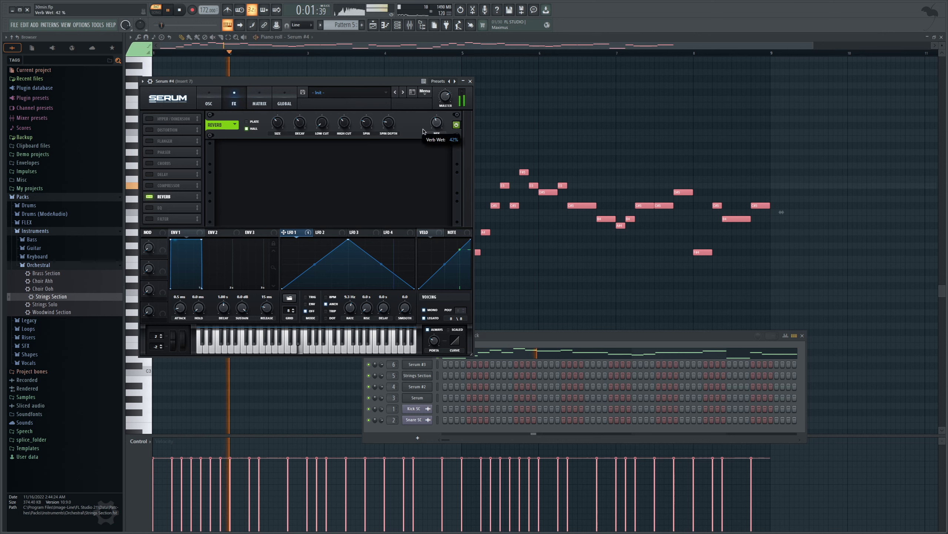
pyautogui.moveTo(322, 123); pyautogui.dragTo(300, 127)
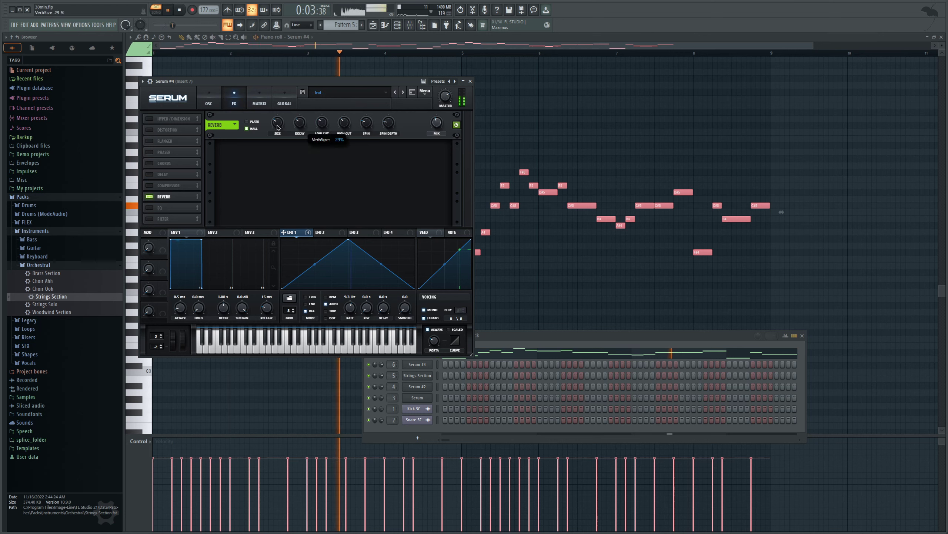
pyautogui.click(209, 98)
pyautogui.moveTo(338, 213); pyautogui.dragTo(335, 223)
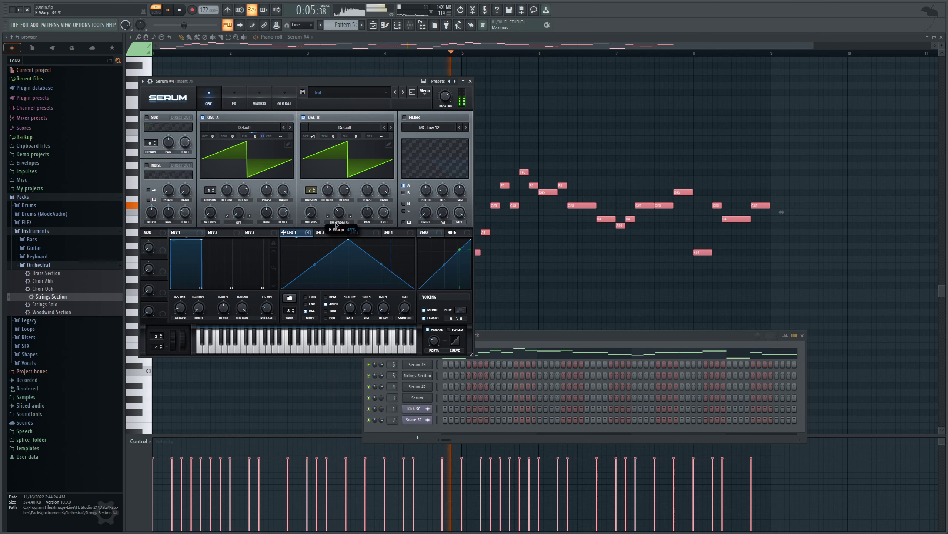
# Add a delay to Serum #4 with times of 1/8 and 1/16 and a 30% mix.
pyautogui.click(234, 100)
pyautogui.press('space')
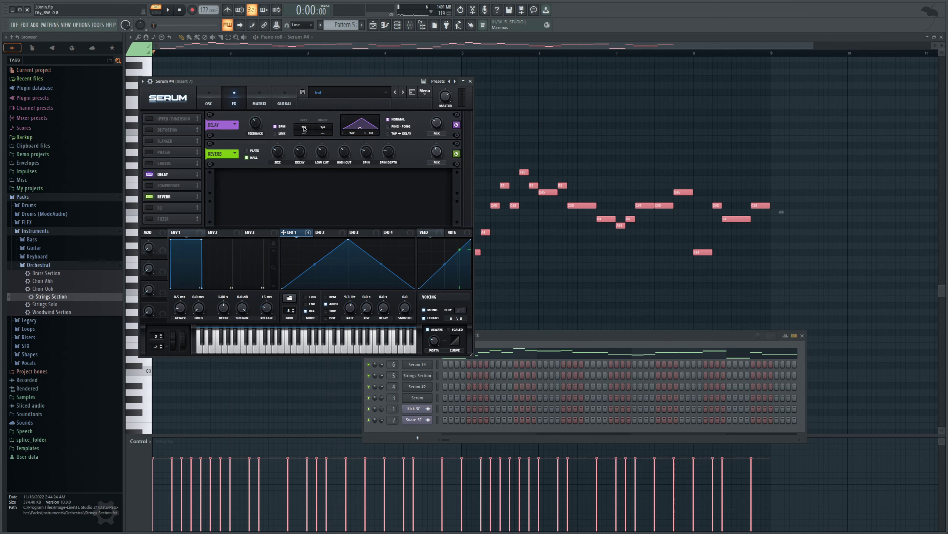
pyautogui.moveTo(303, 126); pyautogui.dragTo(319, 139)
pyautogui.click(171, 11)
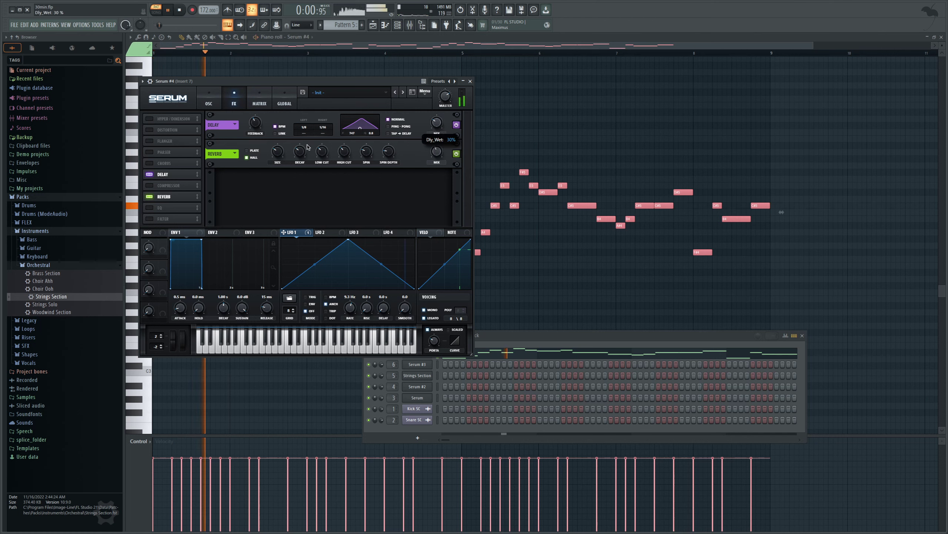
# Add a chorus before the delay and adjust its low-pass filter and mix during playback.
pyautogui.click(149, 163)
pyautogui.click(392, 133)
pyautogui.moveTo(392, 123); pyautogui.dragTo(437, 128)
pyautogui.press('space')
# Move the compressor ahead of the chorus, enable it in multiband mode and adjust its bands while auditioning.
pyautogui.moveTo(164, 185); pyautogui.dragTo(163, 158)
pyautogui.click(152, 163)
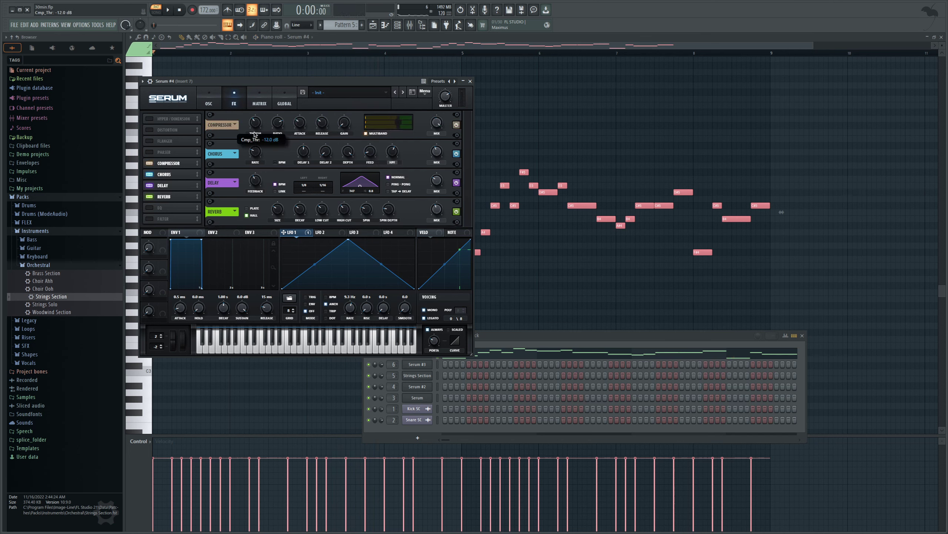
pyautogui.press('space')
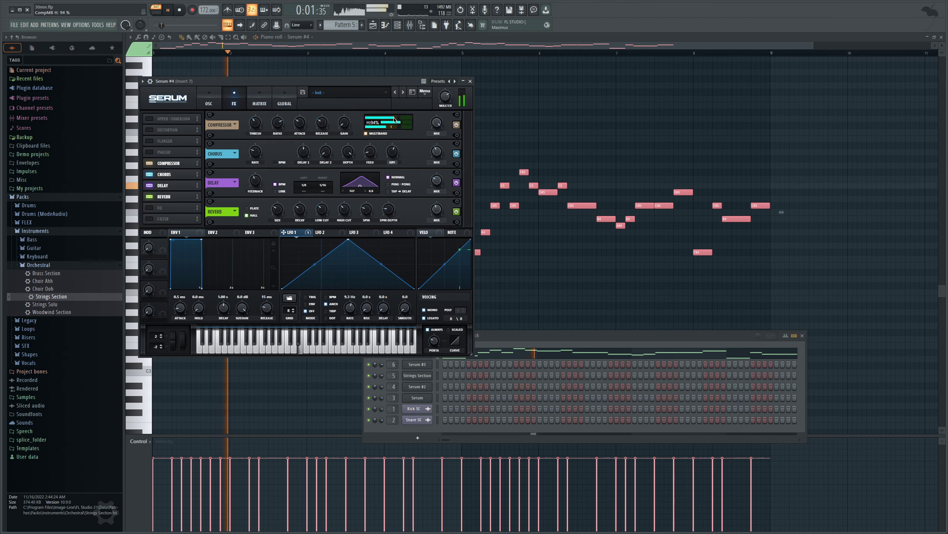
pyautogui.click(181, 10)
# Insert FabFilter Pro-Q 3 on mixer Insert 7 and set a 24 dB/oct high cut at about 11.4 kHz.
pyautogui.click(411, 26)
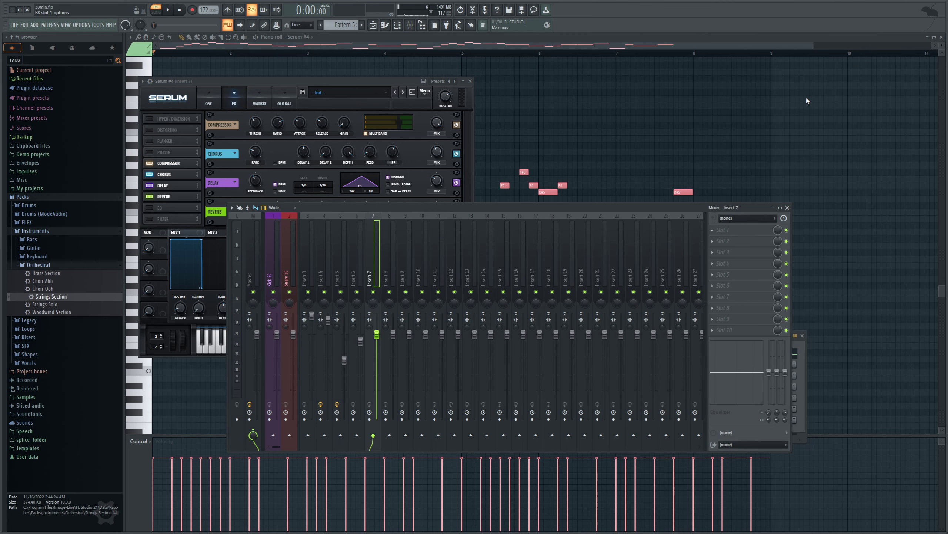
pyautogui.moveTo(359, 73); pyautogui.dragTo(406, 134)
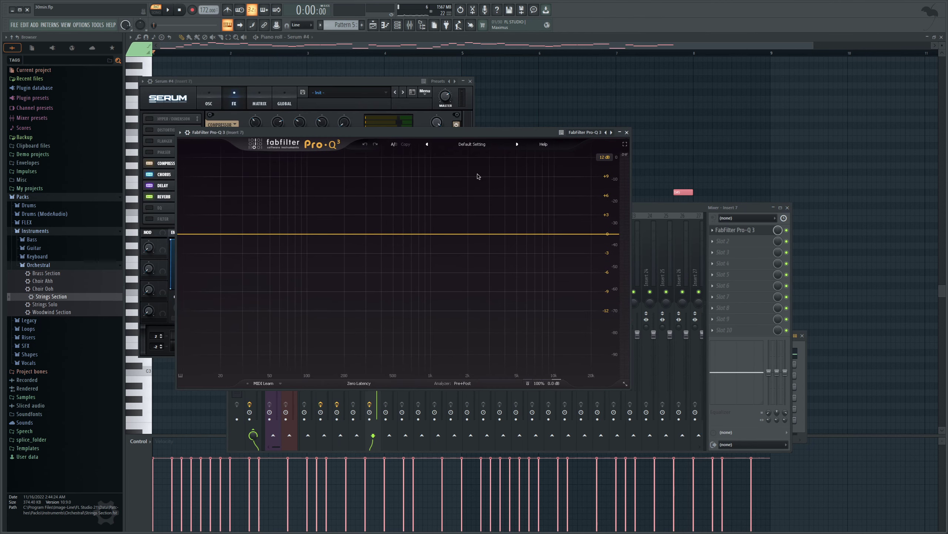
pyautogui.moveTo(606, 234); pyautogui.dragTo(575, 236)
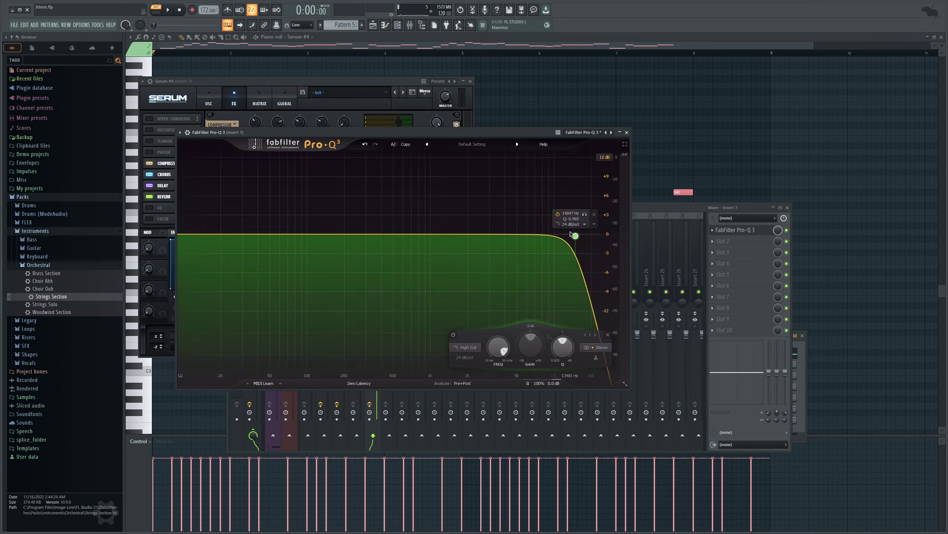
pyautogui.press('space')
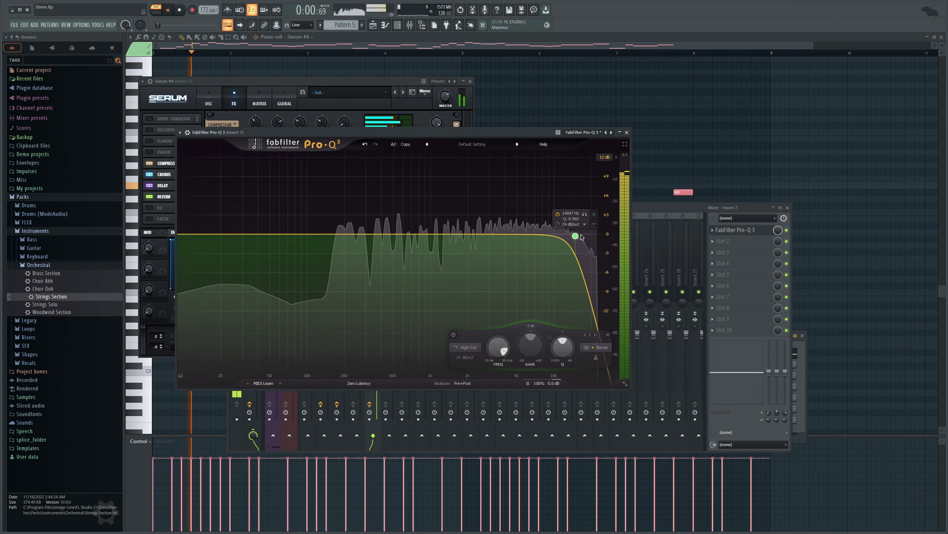
pyautogui.moveTo(578, 237); pyautogui.dragTo(570, 239)
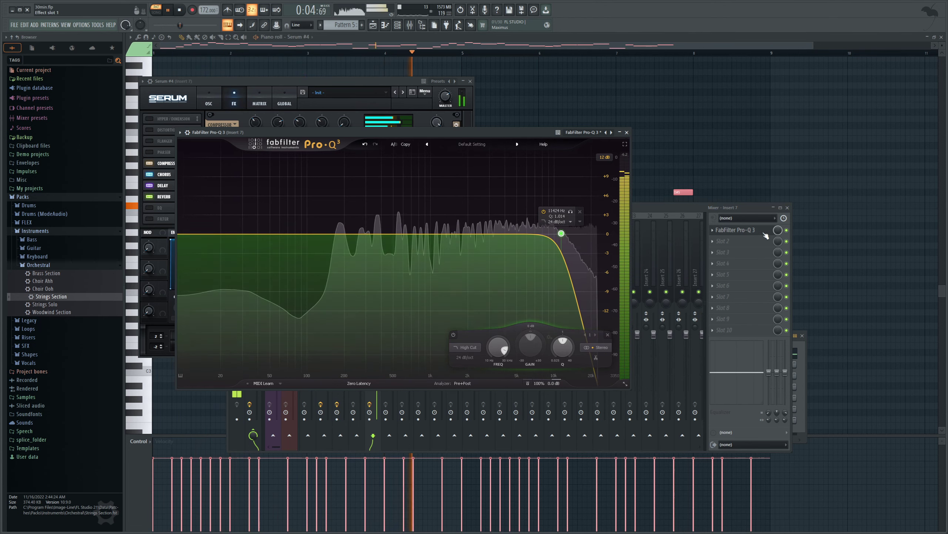
# Compare the lead's sound with Pro-Q 3 bypassed and enabled.
pyautogui.click(787, 230)
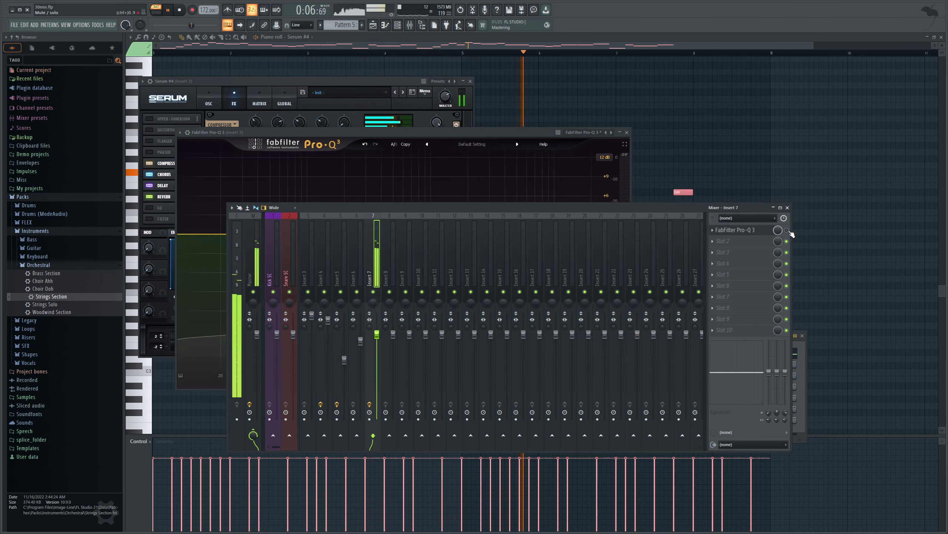
pyautogui.click(787, 230)
pyautogui.click(741, 230)
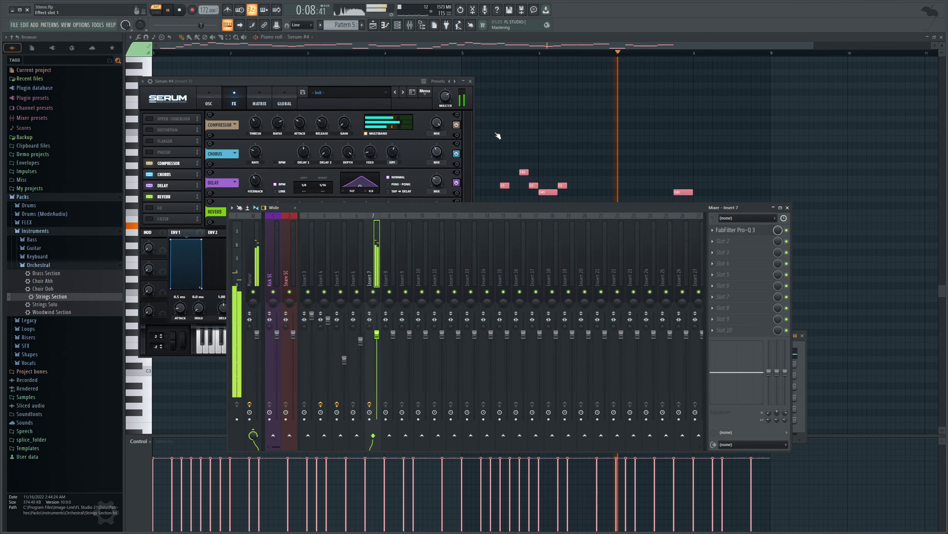
# Add a 30 dB/oct low cut in Pro-Q 3, raise its frequency to trim the lows, and return to the mixer.
pyautogui.doubleClick(184, 228)
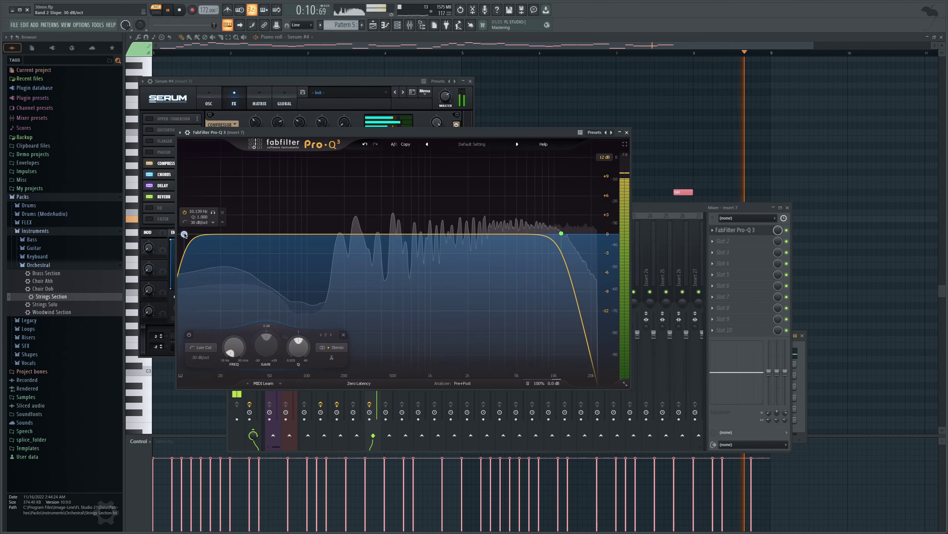
pyautogui.moveTo(185, 235); pyautogui.dragTo(308, 250)
pyautogui.press('space')
pyautogui.click(659, 207)
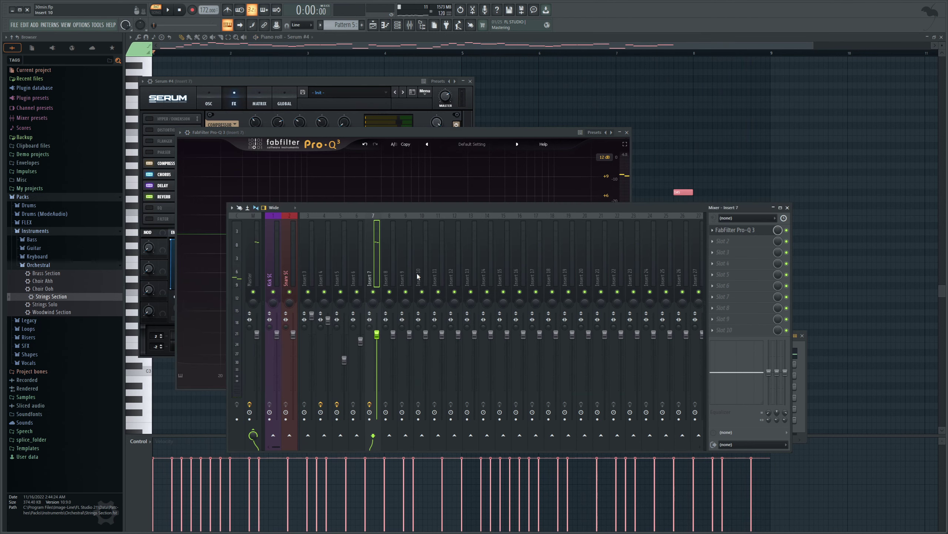
# Place Pattern 5 at bar 17 on playlist track 7 and repeat Patterns 1 to 4 from bar 17 on tracks 3 to 6.
pyautogui.press('F12')
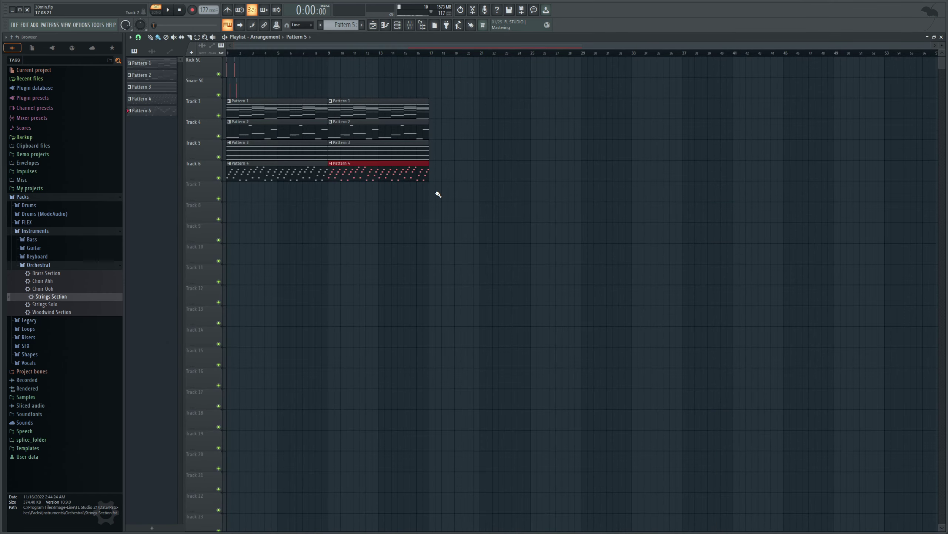
pyautogui.click(438, 194)
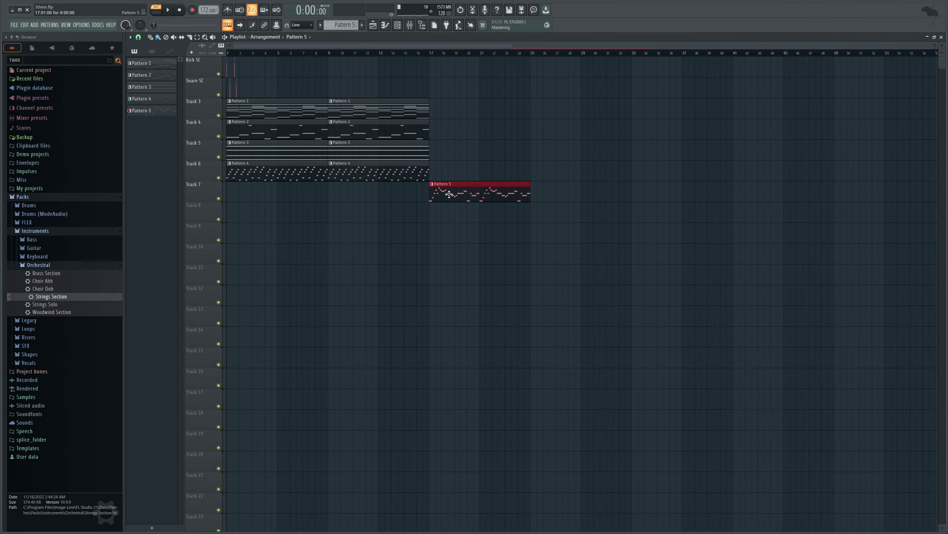
pyautogui.click(421, 171)
pyautogui.click(432, 164)
pyautogui.click(423, 157)
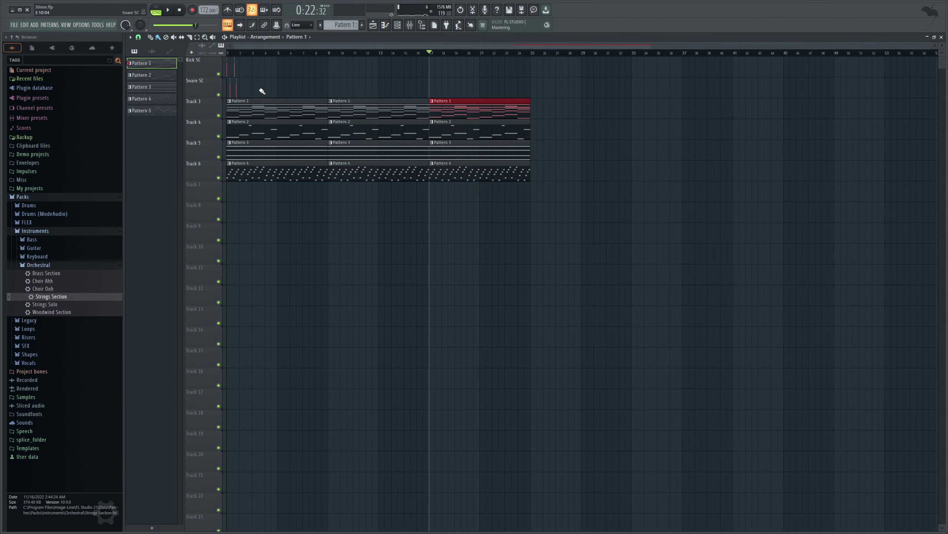
# Copy the bar 1 kick and snare clips into bars 17 and 18 of the Kick SC and Snare SC tracks.
pyautogui.moveTo(262, 91); pyautogui.dragTo(227, 57)
pyautogui.moveTo(929, 48); pyautogui.dragTo(796, 51)
pyautogui.moveTo(240, 59); pyautogui.dragTo(750, 58)
pyautogui.moveTo(931, 46); pyautogui.dragTo(827, 49)
pyautogui.moveTo(472, 98); pyautogui.dragTo(377, 57)
pyautogui.click(445, 53)
pyautogui.hotkey('ctrl', 'v')
pyautogui.click(474, 53)
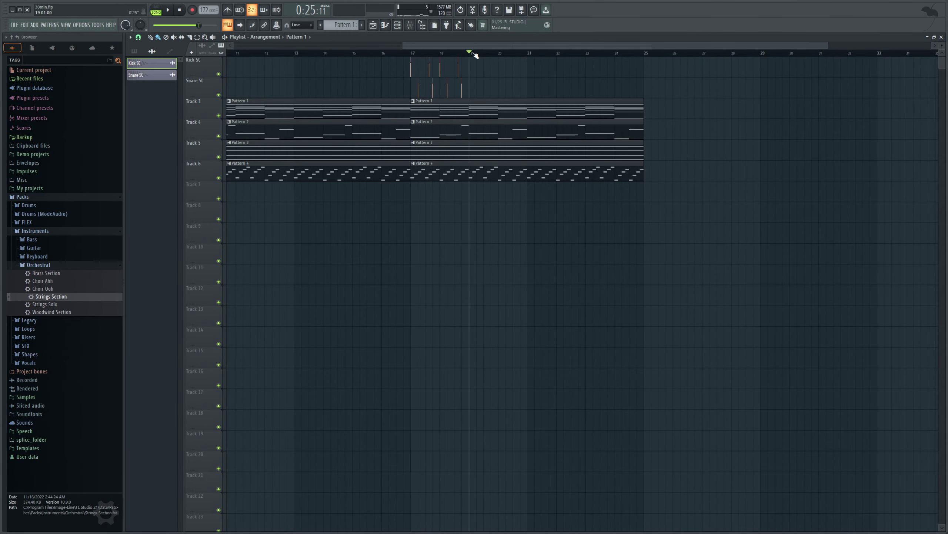
# Duplicate the kick and snare clips to fill bars 19 through 24.
pyautogui.click(498, 53)
pyautogui.hotkey('ctrl', 'b')
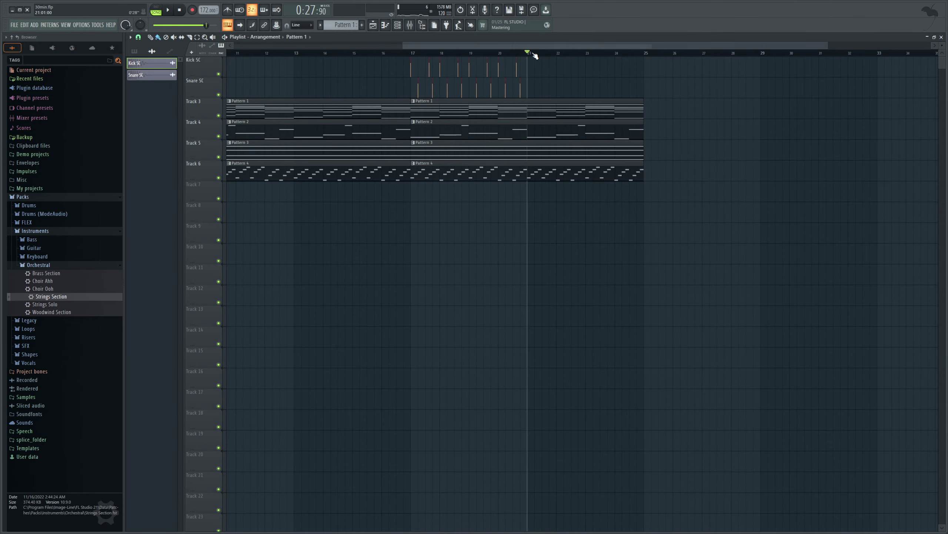
pyautogui.hotkey('ctrl', 'b')
pyautogui.moveTo(784, 46); pyautogui.dragTo(630, 75)
pyautogui.moveTo(518, 47); pyautogui.dragTo(539, 47)
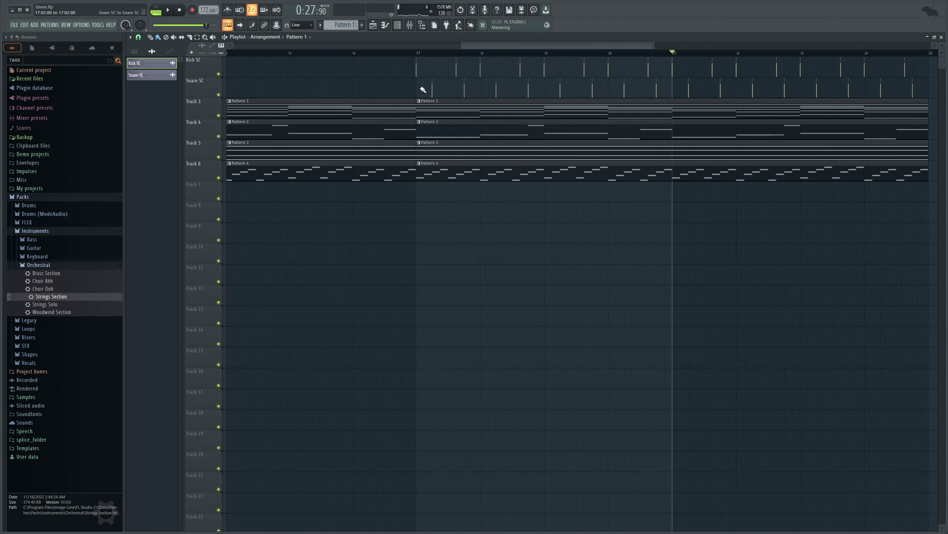
# Inspect the Kick SC clip and the Kick SC and Snare SC mixer tracks, playing the arrangement from bar 17.
pyautogui.click(418, 53)
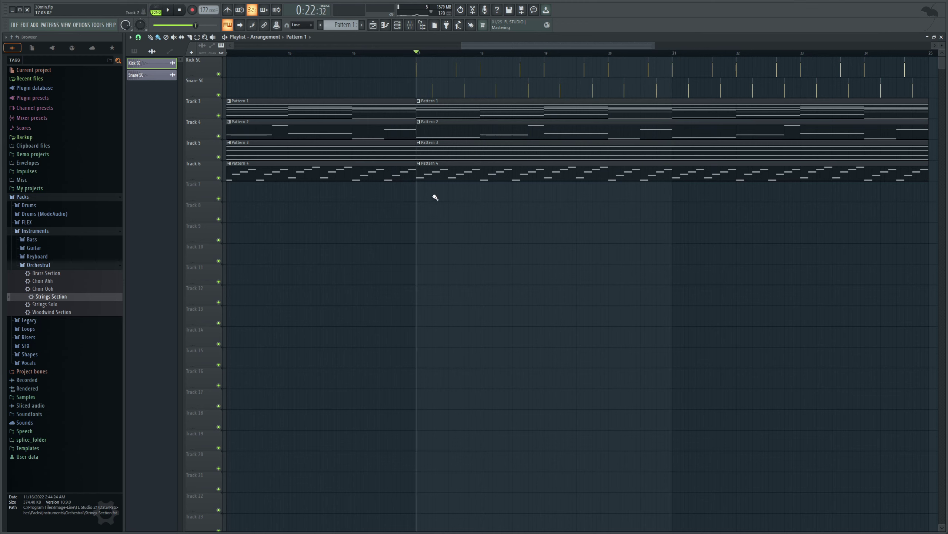
pyautogui.doubleClick(416, 61)
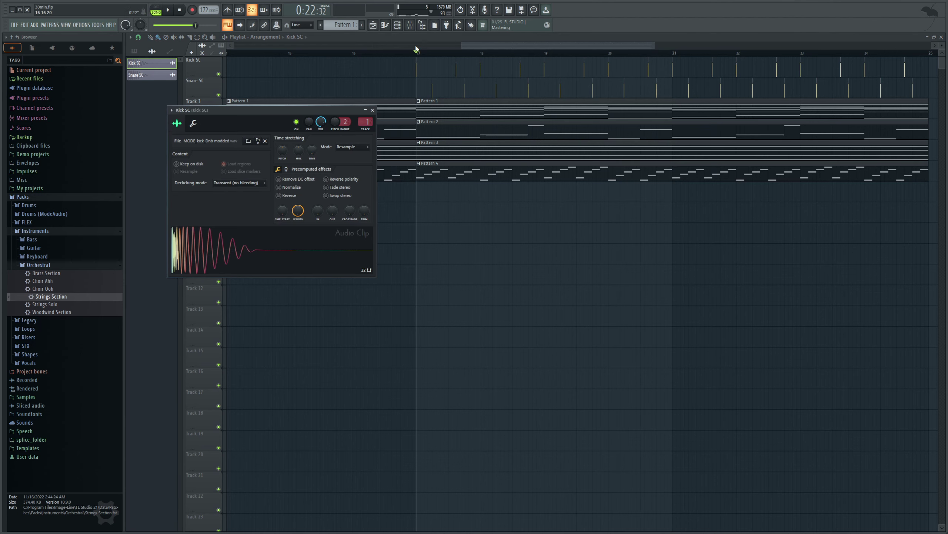
pyautogui.click(409, 25)
pyautogui.click(292, 274)
pyautogui.click(272, 277)
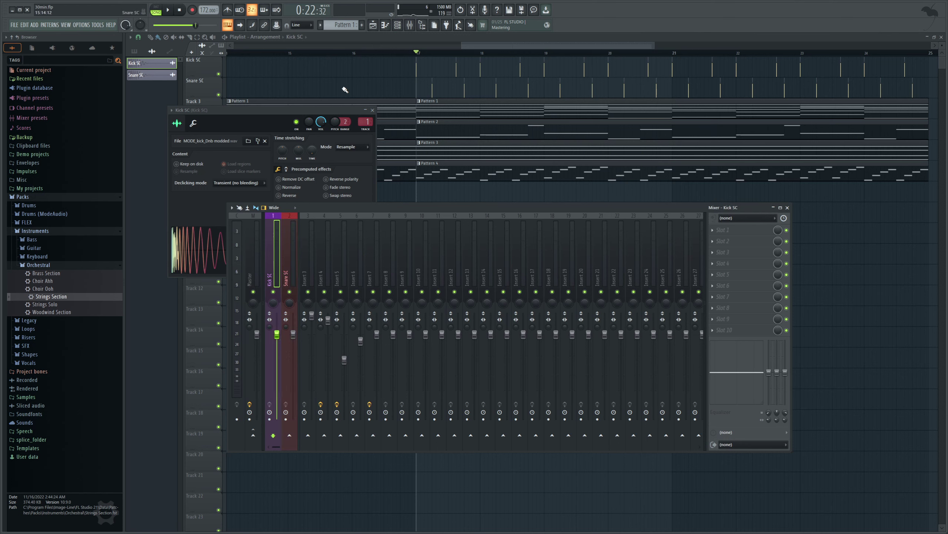
pyautogui.click(168, 10)
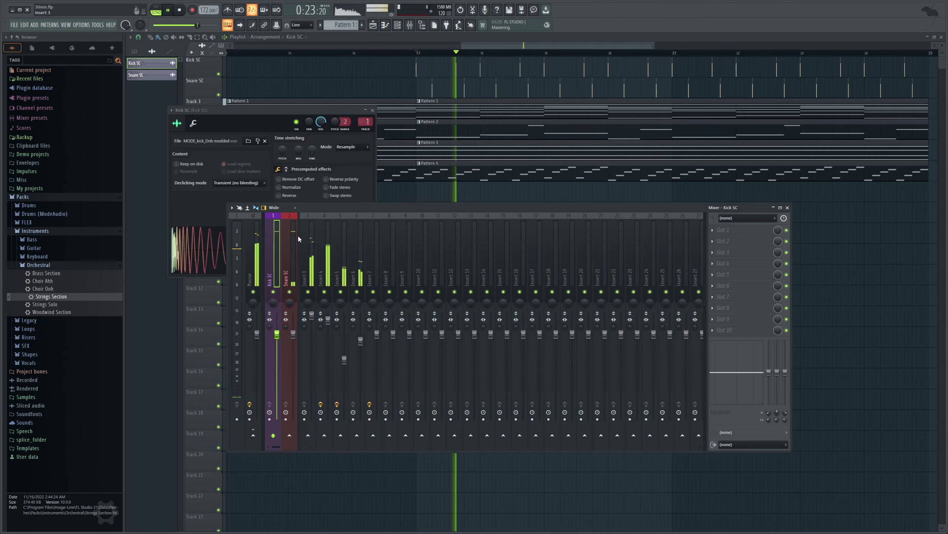
pyautogui.click(179, 11)
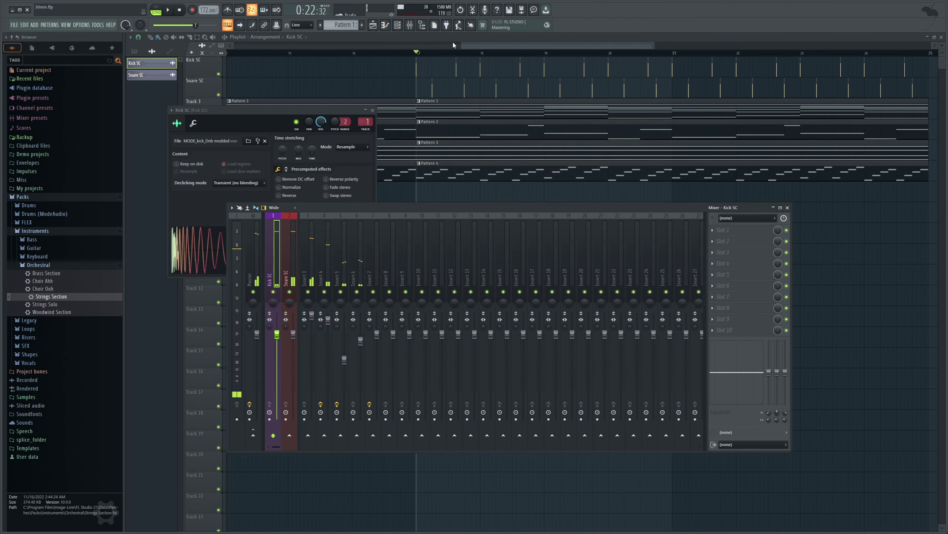
# Place the BOS_MDNB_Kick_One_Shot_Fat sample from the Kicks folder on playlist track 7 at bar 17 and audition it.
pyautogui.moveTo(463, 44); pyautogui.dragTo(469, 45)
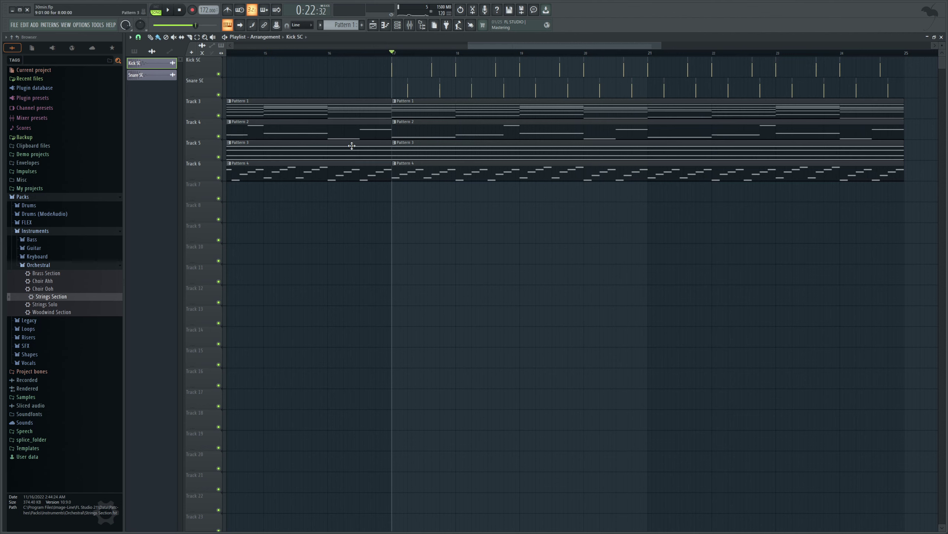
pyautogui.click(68, 396)
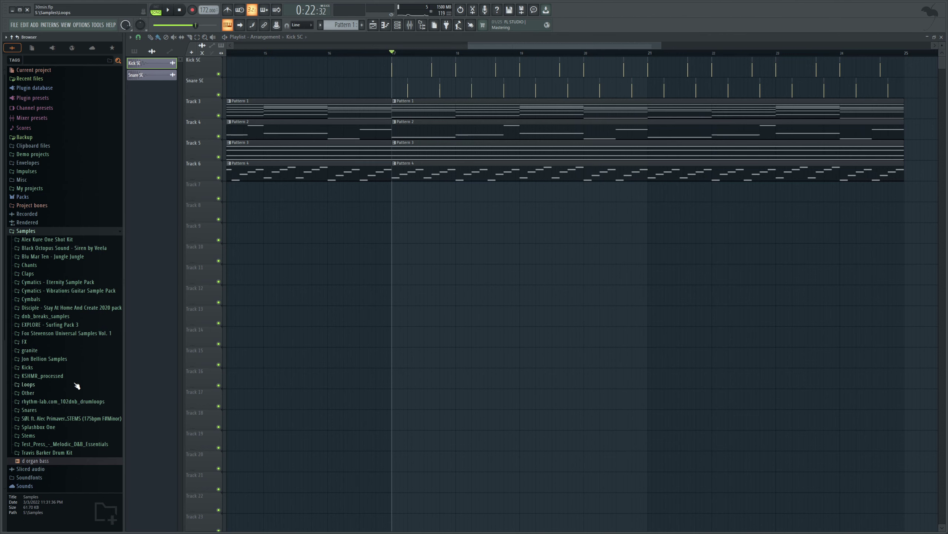
pyautogui.click(74, 367)
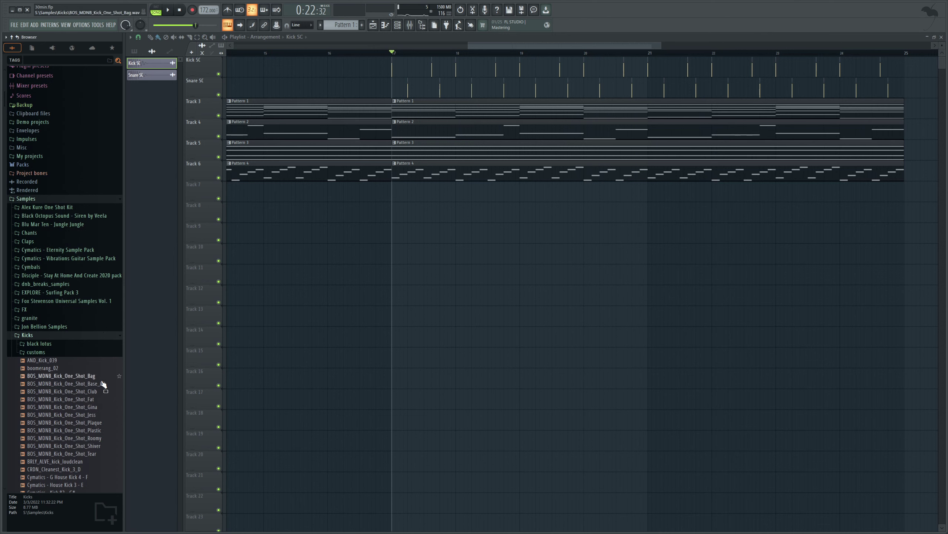
pyautogui.moveTo(104, 402); pyautogui.dragTo(393, 198)
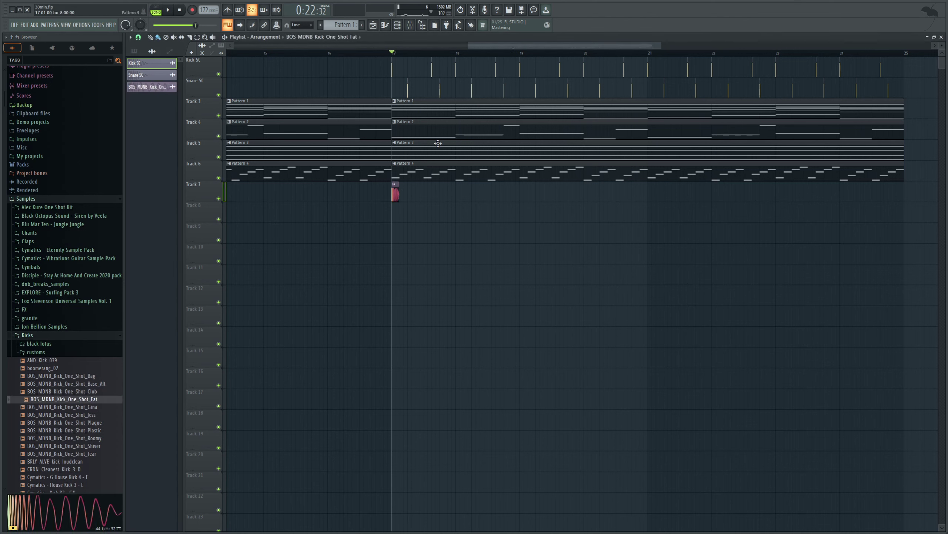
pyautogui.press('space')
pyautogui.press('space')
# Repeat the Fat kick on track 7 under the remaining Kick SC hits of bars 17 and 18.
pyautogui.click(434, 193)
pyautogui.click(458, 193)
pyautogui.click(503, 195)
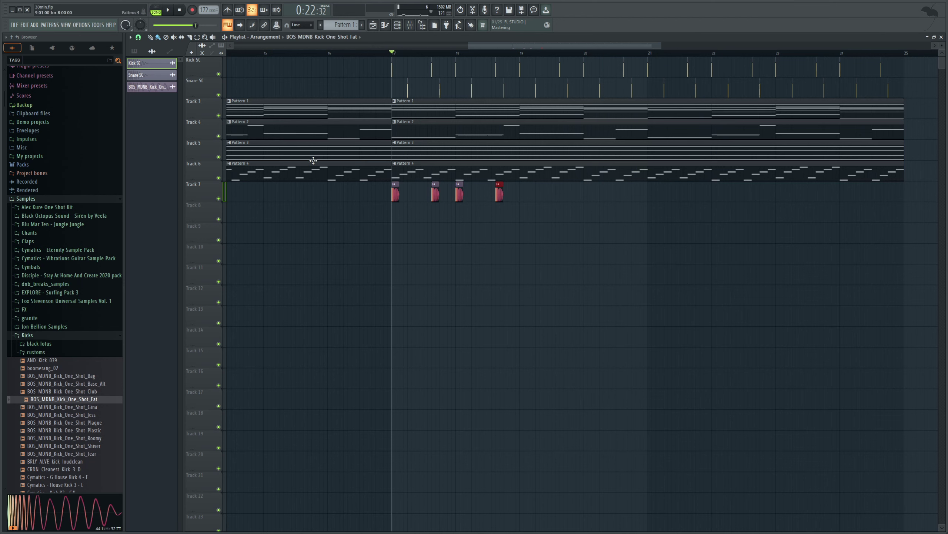
# Listen to playlist track 4 and the new kick on track 7 in solo.
pyautogui.keyDown('ctrl'); pyautogui.click(219, 136); pyautogui.keyUp('ctrl')
pyautogui.press('space')
pyautogui.press('space')
pyautogui.keyDown('ctrl'); pyautogui.click(220, 197); pyautogui.keyUp('ctrl')
pyautogui.press('space')
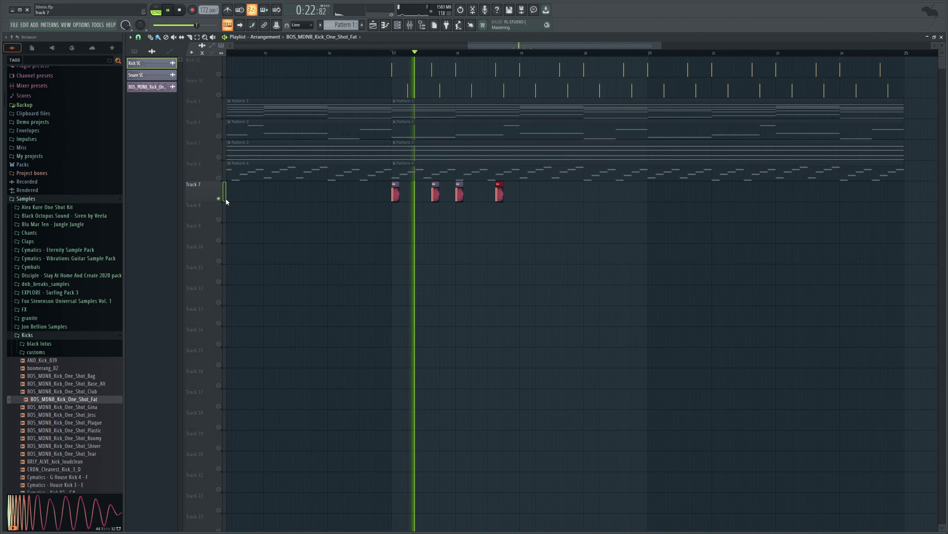
pyautogui.press('space')
# Assign the BOS_MDNB_Kick_One_Shot_Fat channel to mixer track 8.
pyautogui.doubleClick(394, 195)
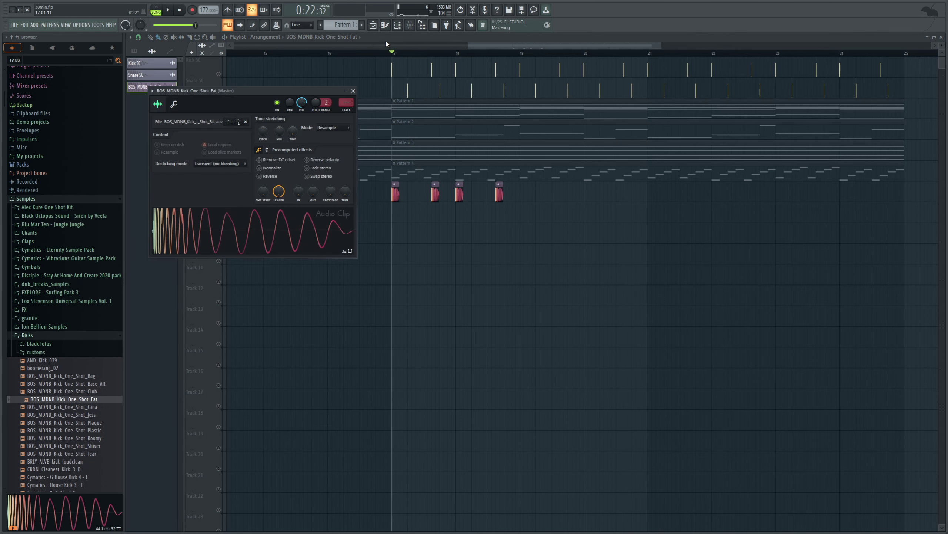
pyautogui.click(412, 26)
pyautogui.moveTo(347, 104); pyautogui.dragTo(347, 81)
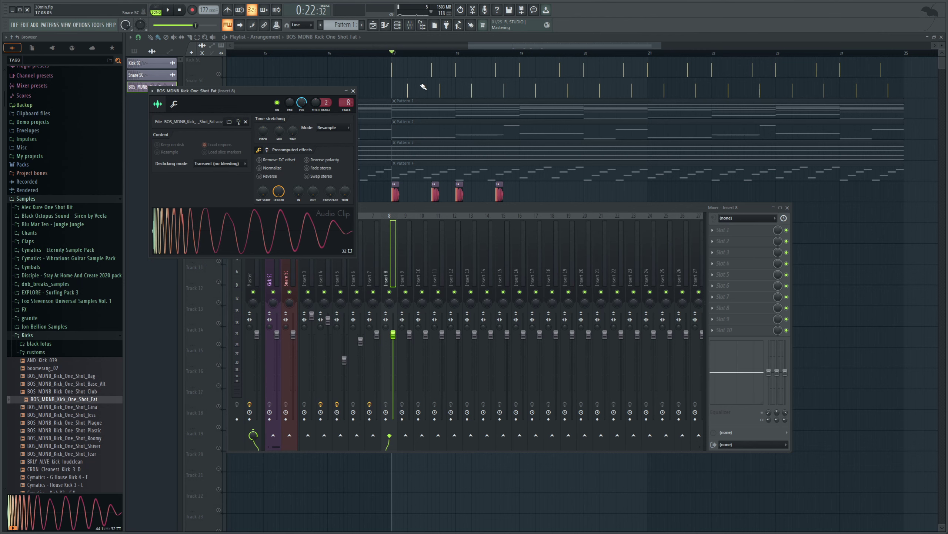
pyautogui.click(429, 211)
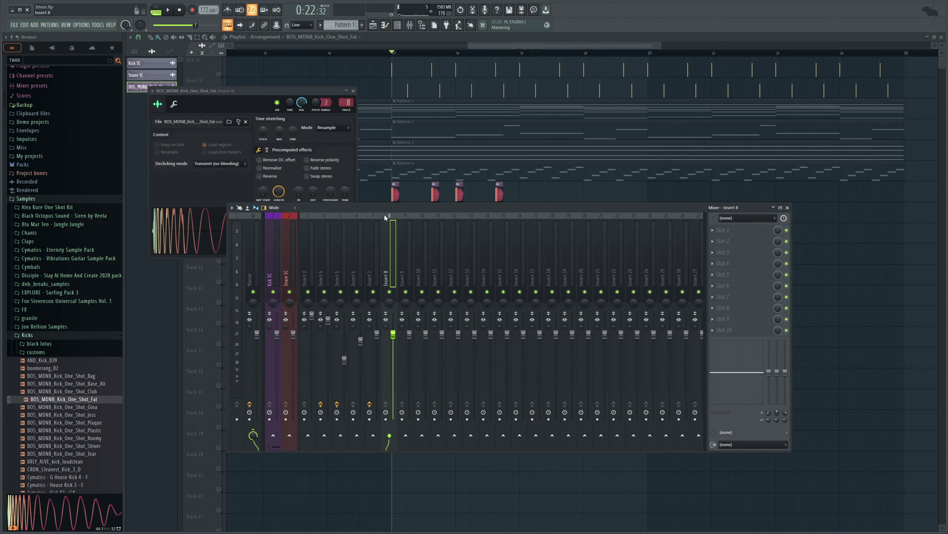
# Examine the soloed kick's waveform in Oszillos Mega Scope on the Master track during playback.
pyautogui.moveTo(506, 45); pyautogui.dragTo(505, 45)
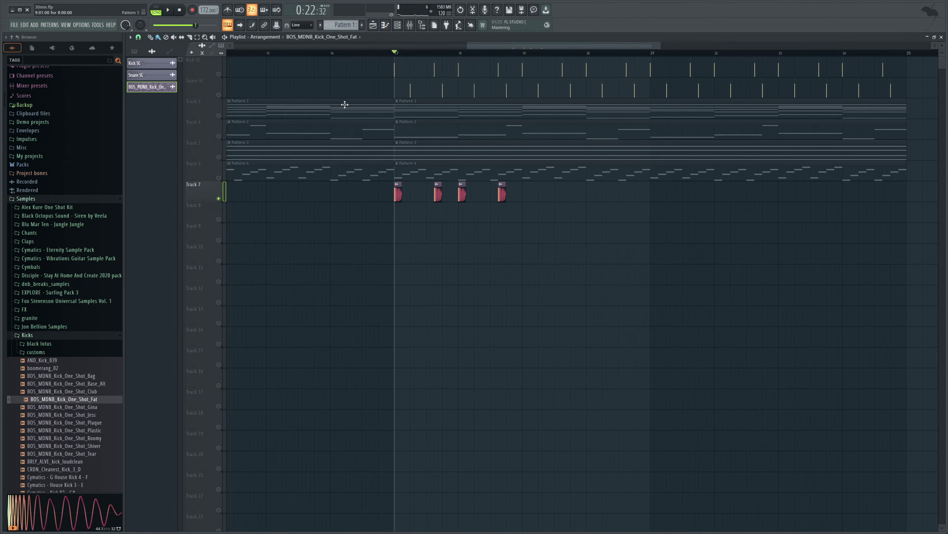
pyautogui.click(410, 24)
pyautogui.click(251, 272)
pyautogui.click(842, 288)
pyautogui.click(219, 114)
pyautogui.click(218, 127)
pyautogui.moveTo(258, 101); pyautogui.dragTo(422, 190)
pyautogui.press('space')
pyautogui.press('space')
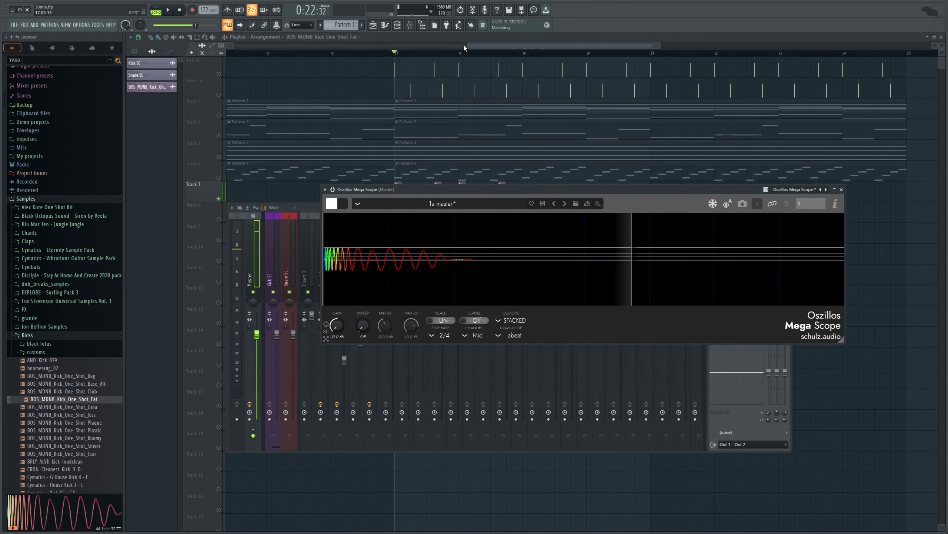
# Unmute playlist track 4 and examine the combined bass and kick waveform in Oszillos Mega Scope.
pyautogui.click(218, 137)
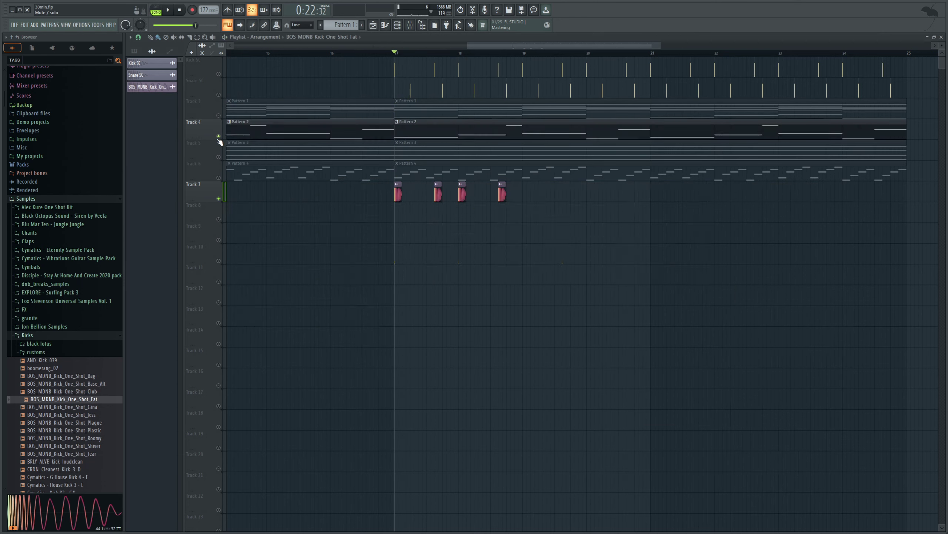
pyautogui.click(414, 28)
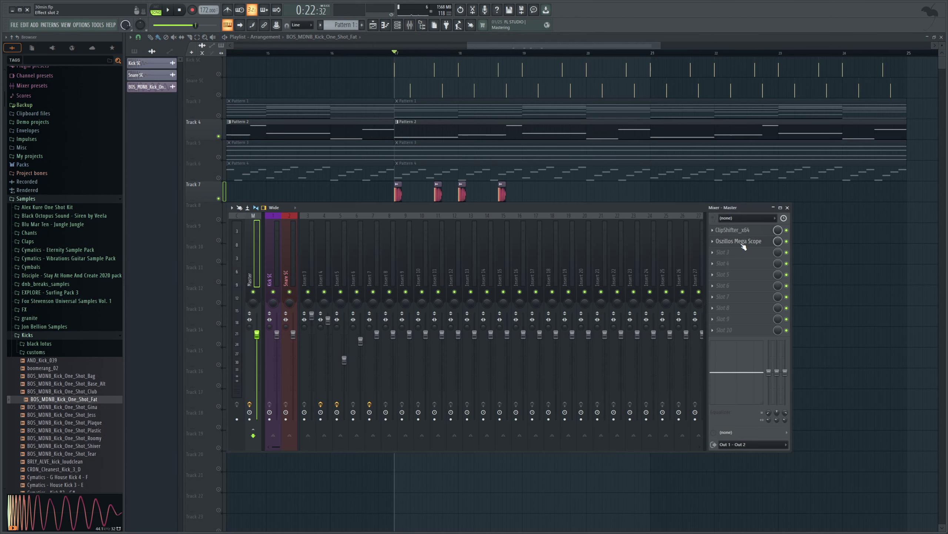
pyautogui.click(731, 241)
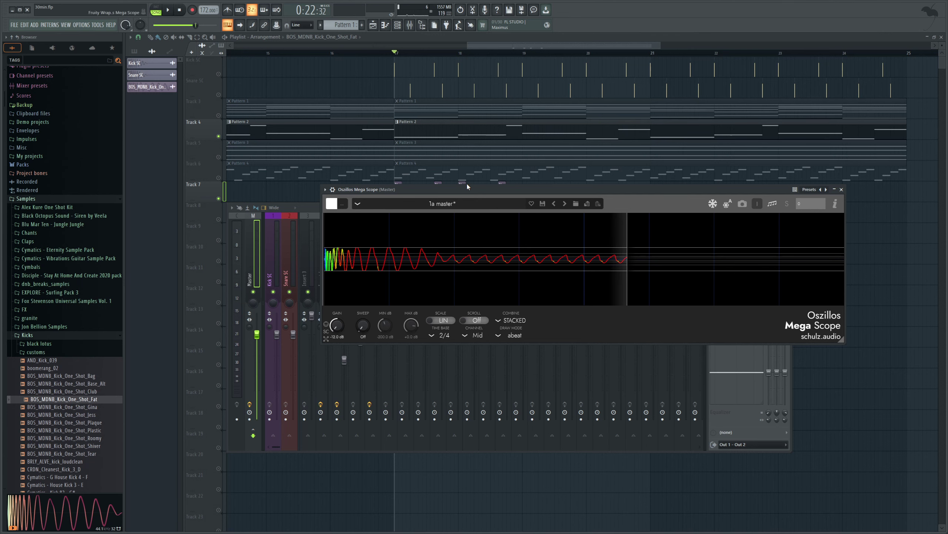
# Duplicate the four Fat kick clips of bars 17 and 18 on track 7 into bars 19 and 20.
pyautogui.moveTo(474, 45); pyautogui.dragTo(506, 44)
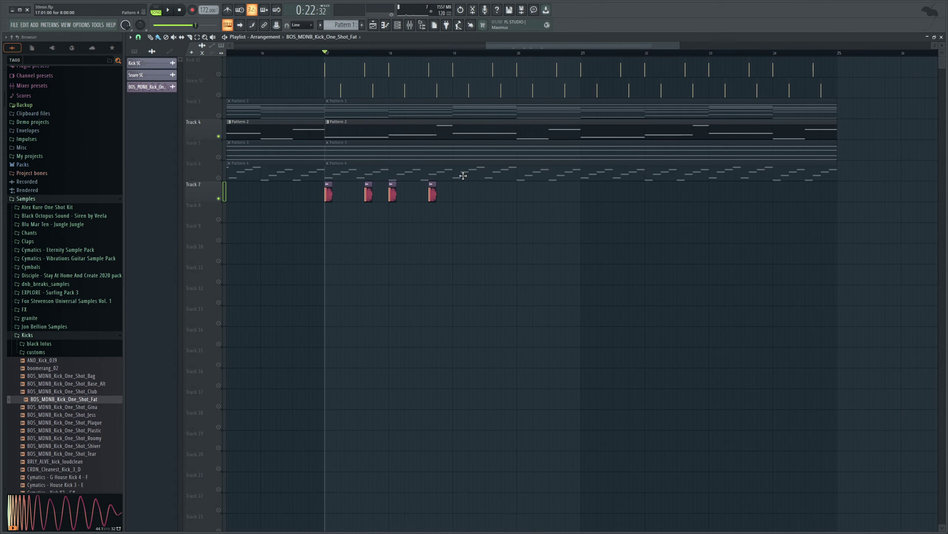
pyautogui.click(432, 194)
pyautogui.moveTo(513, 45); pyautogui.dragTo(518, 47)
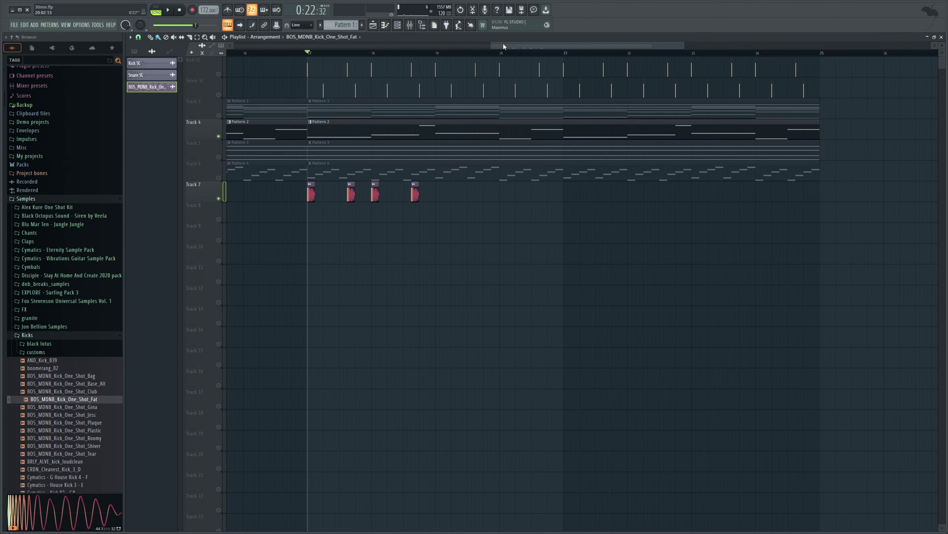
pyautogui.moveTo(503, 45); pyautogui.dragTo(498, 45)
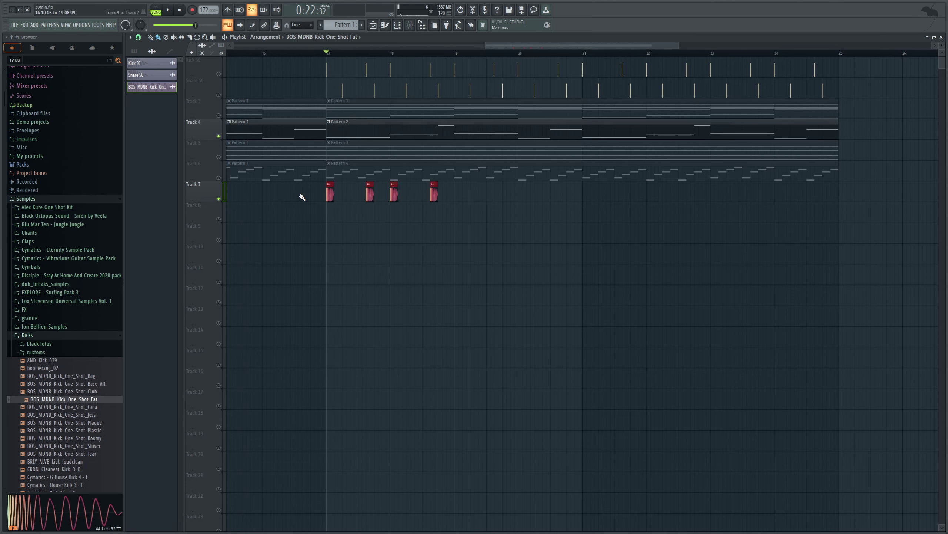
pyautogui.click(455, 53)
pyautogui.hotkey('ctrl', 'b')
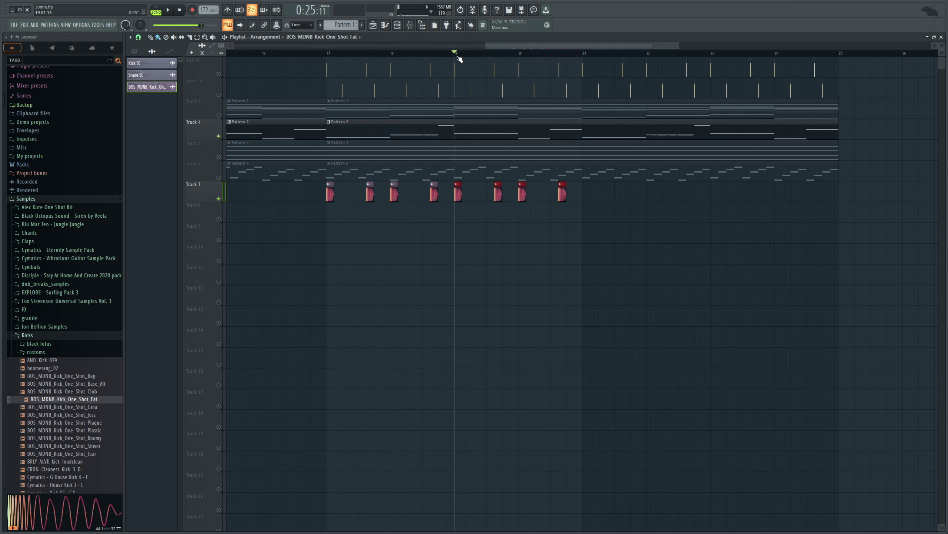
# Place the BOS_MDNB_Snare_One_Shot_Win sample from the Snares folder on playlist track 8 under bar 17's first Snare SC hit.
pyautogui.click(49, 335)
pyautogui.click(38, 377)
pyautogui.moveTo(93, 395); pyautogui.dragTo(340, 214)
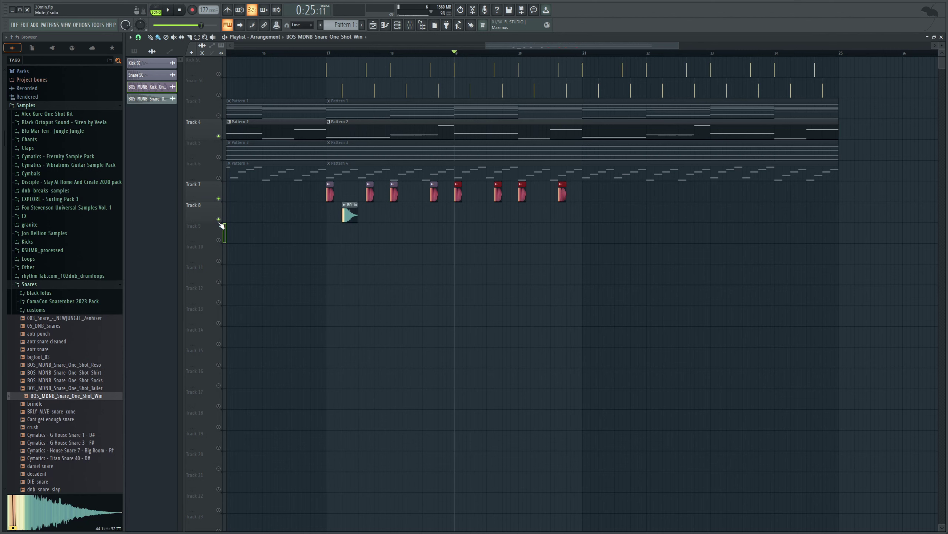
# Repeat the snare on track 8 under the other Snare SC hits of bars 17 and 18, and paste the group at bar 19.
pyautogui.click(330, 53)
pyautogui.click(381, 215)
pyautogui.press('space')
pyautogui.click(408, 212)
pyautogui.press('space')
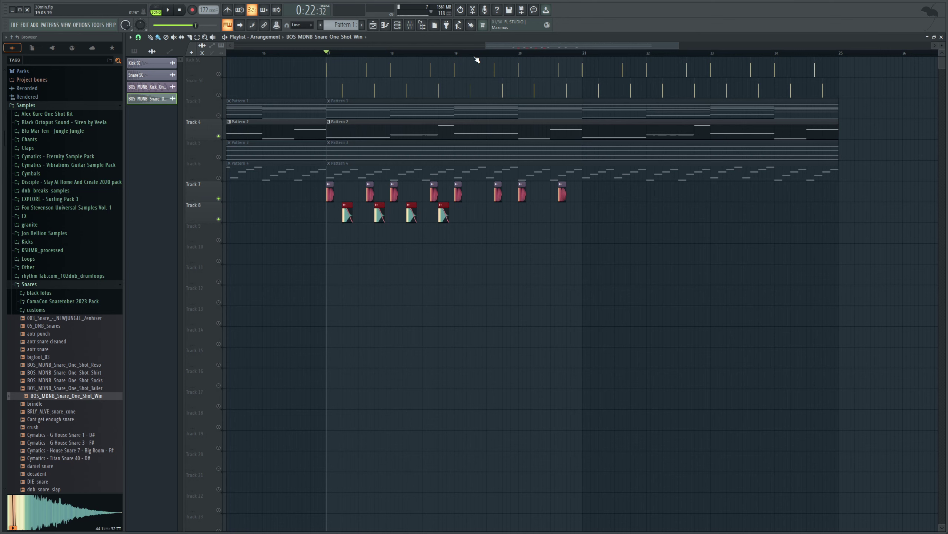
pyautogui.click(471, 53)
pyautogui.hotkey('ctrl', 'v')
# Unsolo the playlist tracks, play from bar 17, and name mixer track 9 "sidechain".
pyautogui.click(329, 54)
pyautogui.rightClick(220, 137)
pyautogui.rightClick(220, 137)
pyautogui.press('space')
pyautogui.click(410, 26)
pyautogui.press('space')
pyautogui.click(406, 275)
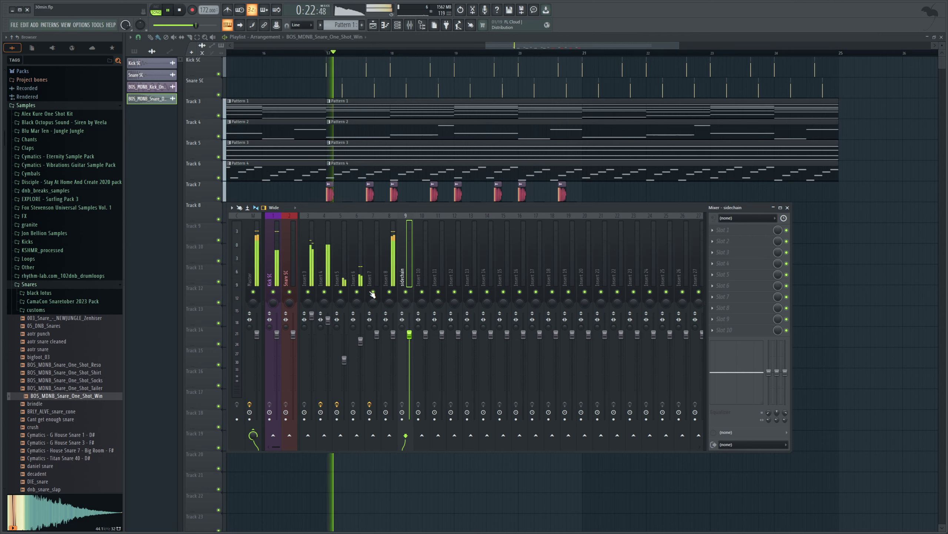
# Solo mixer inserts 3 and 4 in turn to identify them and route each only to the sidechain track.
pyautogui.click(313, 274)
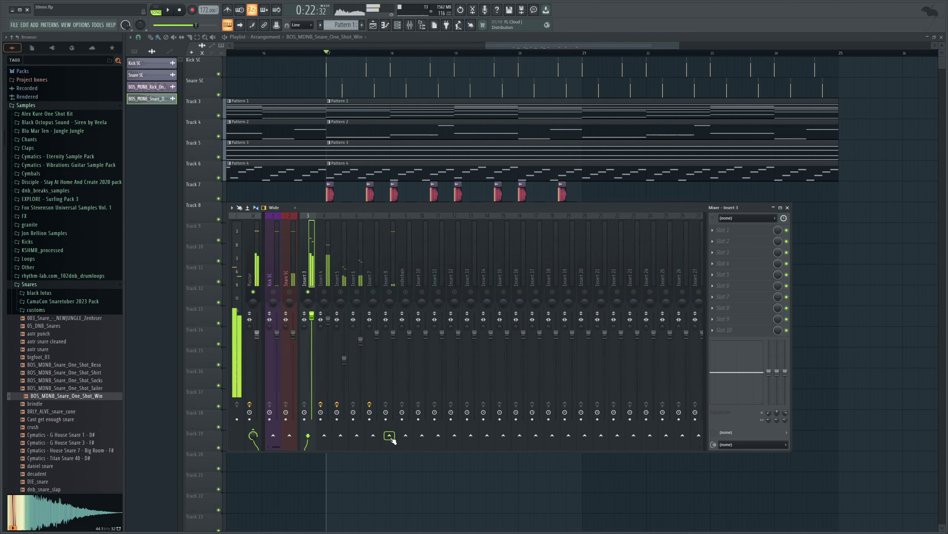
pyautogui.click(406, 435)
pyautogui.press('space')
pyautogui.press('space')
pyautogui.click(326, 295)
pyautogui.press('space')
pyautogui.press('space')
pyautogui.click(421, 446)
pyautogui.press('space')
pyautogui.press('space')
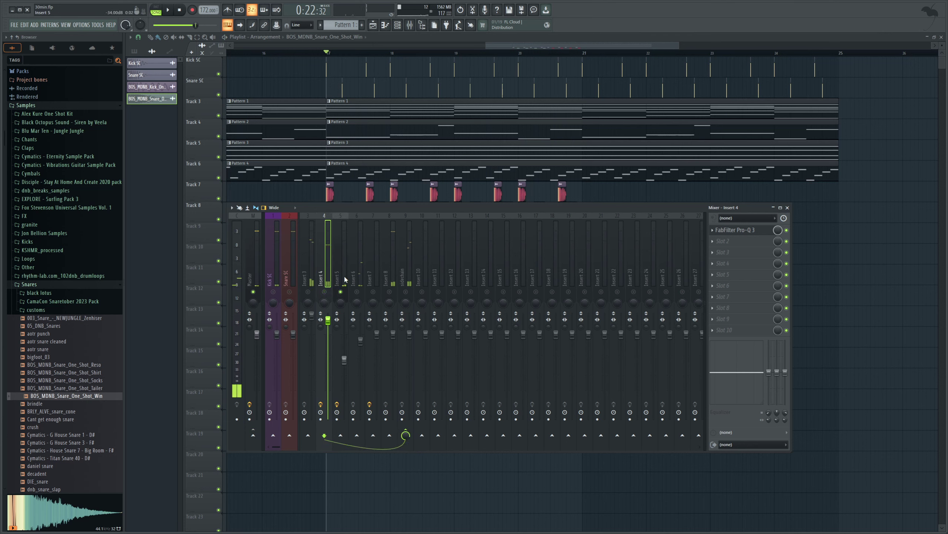
# Check mixer inserts 5 and 6 by ear and route inserts 5, 6 and 7 only to the sidechain track.
pyautogui.click(342, 293)
pyautogui.press('space')
pyautogui.press('space')
pyautogui.click(406, 435)
pyautogui.press('space')
pyautogui.press('Right')
pyautogui.press('space')
pyautogui.click(406, 435)
pyautogui.click(371, 280)
pyautogui.click(407, 436)
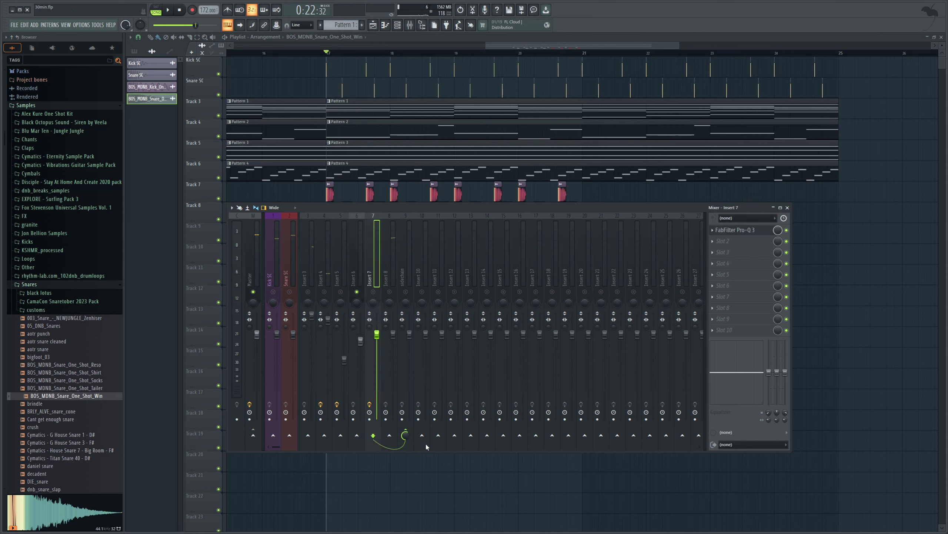
# Send the Kick SC mixer track to the sidechain track as a sidechain input.
pyautogui.click(409, 276)
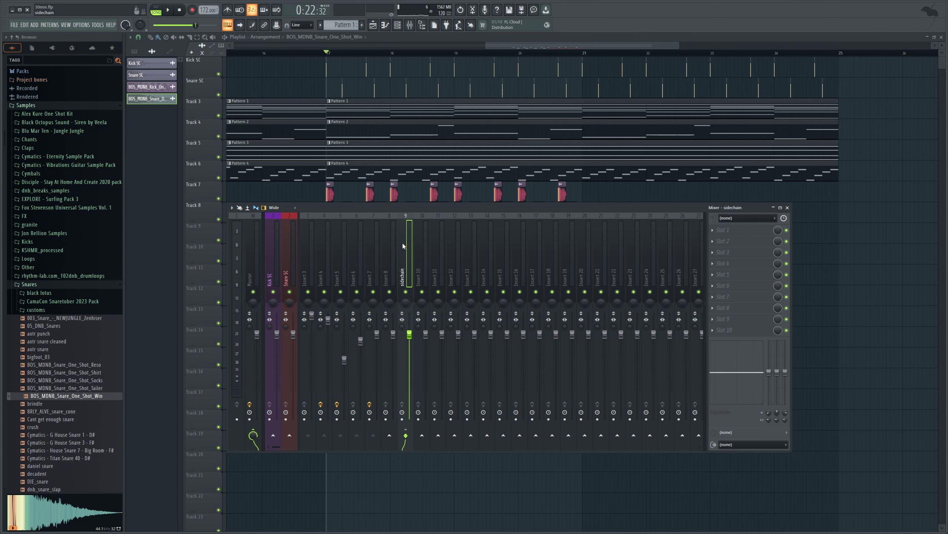
pyautogui.click(268, 275)
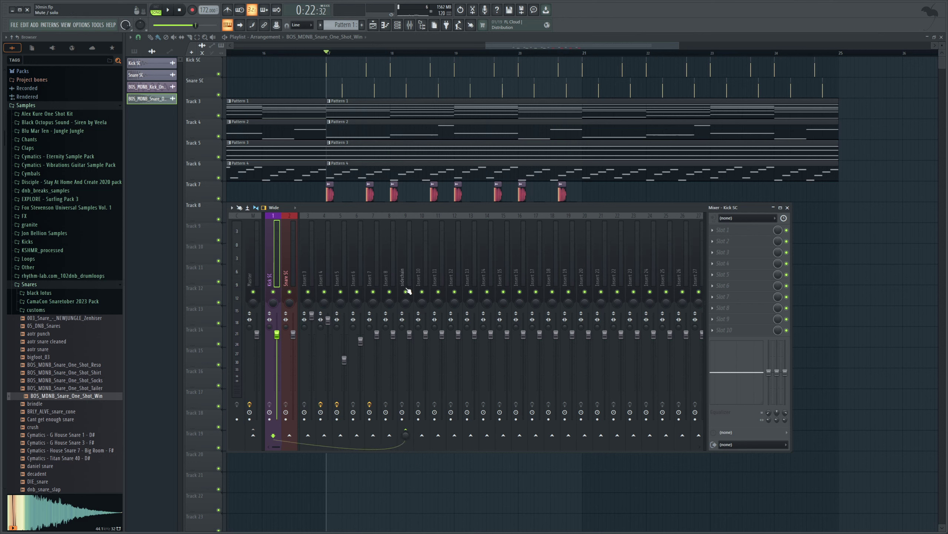
# Load Fruity Limiter in the sidechain track's first effect slot and move its window clear of the mixer slots.
pyautogui.click(404, 277)
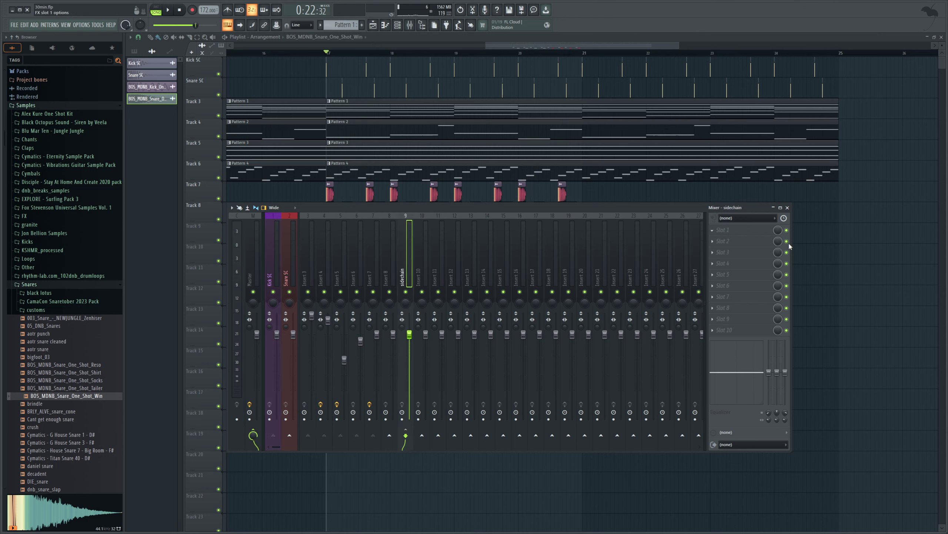
pyautogui.click(884, 86)
pyautogui.moveTo(250, 109); pyautogui.dragTo(382, 170)
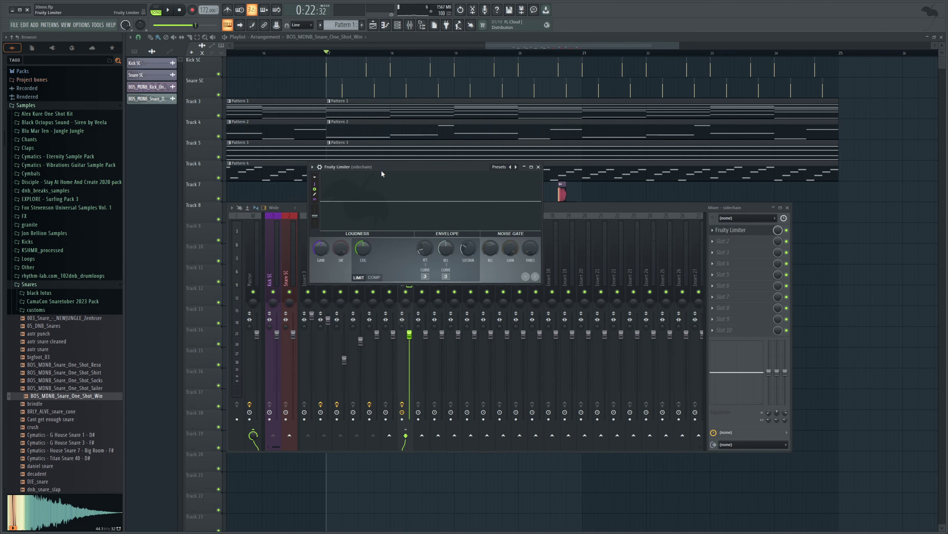
# Switch Fruity Limiter to COMP mode, adjust its threshold, knee, ratio and release for ducking, and play the arrangement.
pyautogui.click(375, 278)
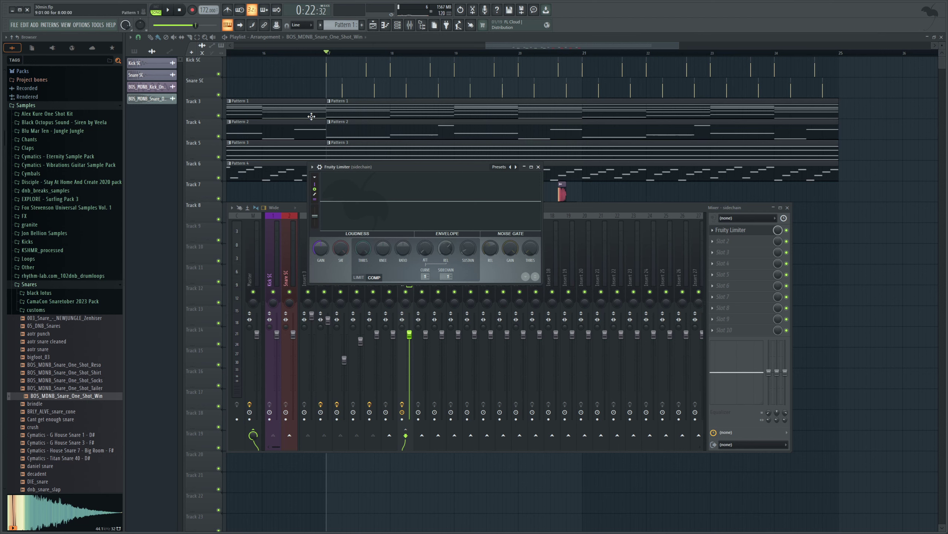
pyautogui.moveTo(363, 248); pyautogui.dragTo(448, 240)
pyautogui.press('space')
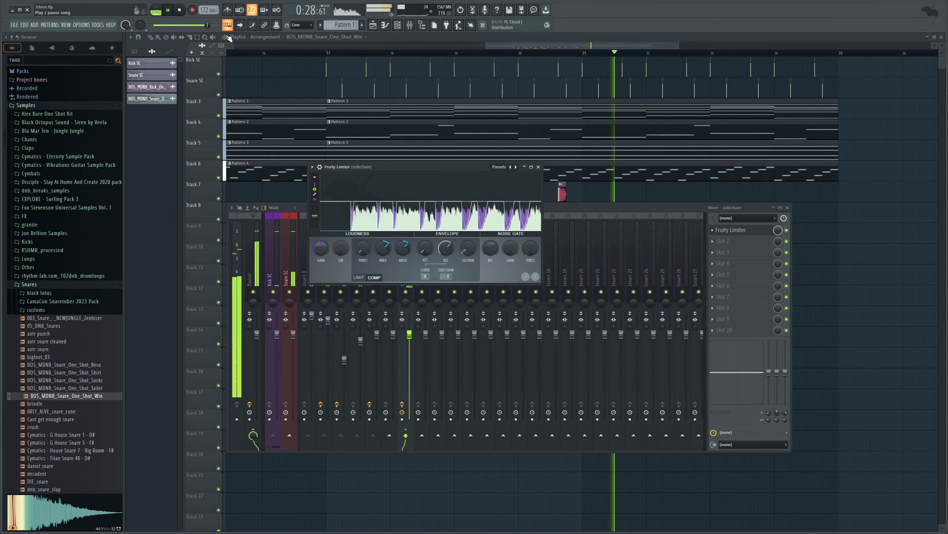
# Replay the arrangement to check the Fruity Limiter's ducking by ear, and stop playback.
pyautogui.click(182, 10)
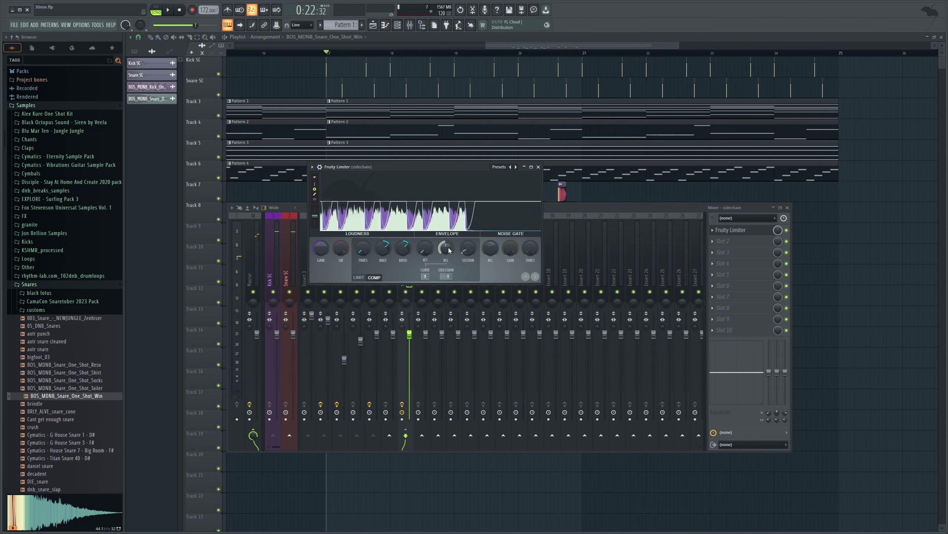
pyautogui.press('space')
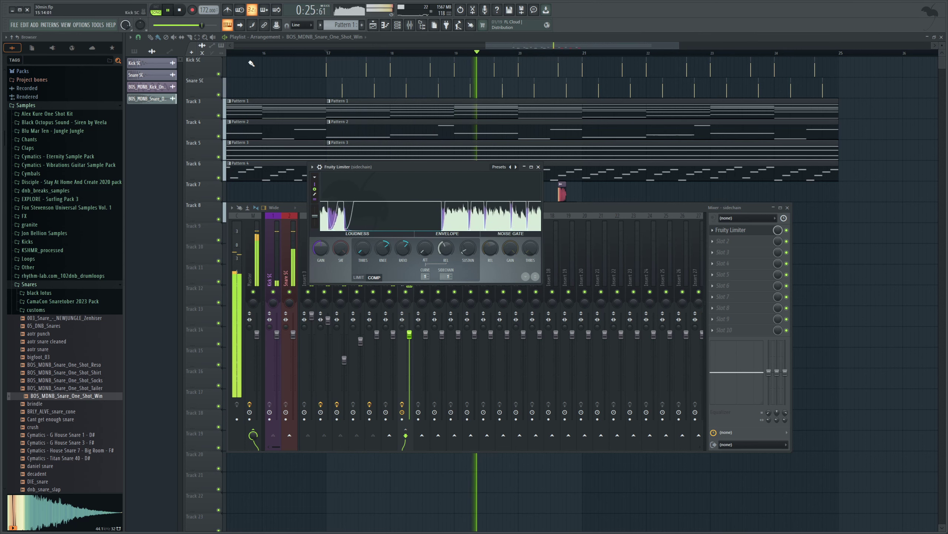
pyautogui.click(180, 11)
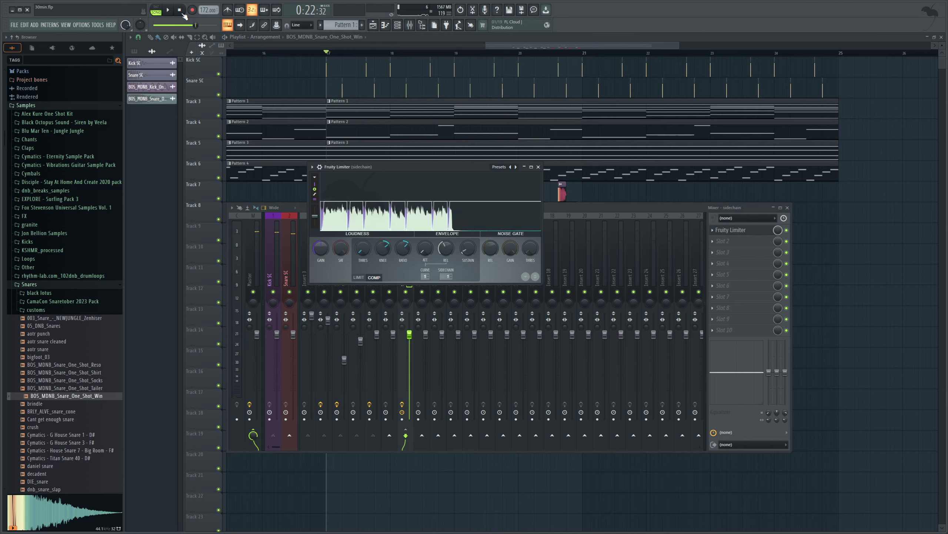
# Replace Fruity Limiter with FabFilter Pro-MB in the sidechain track's first effect slot and reposition its window.
pyautogui.click(728, 230)
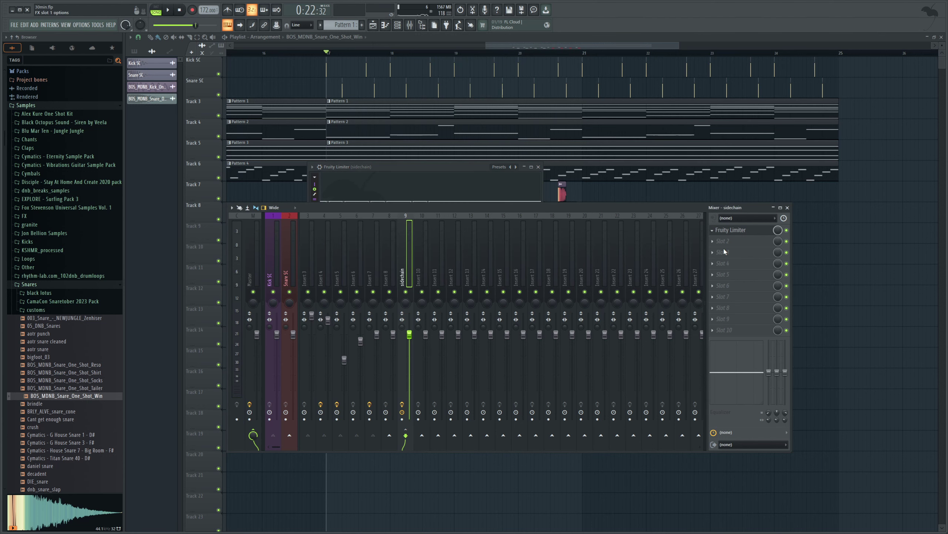
pyautogui.click(724, 252)
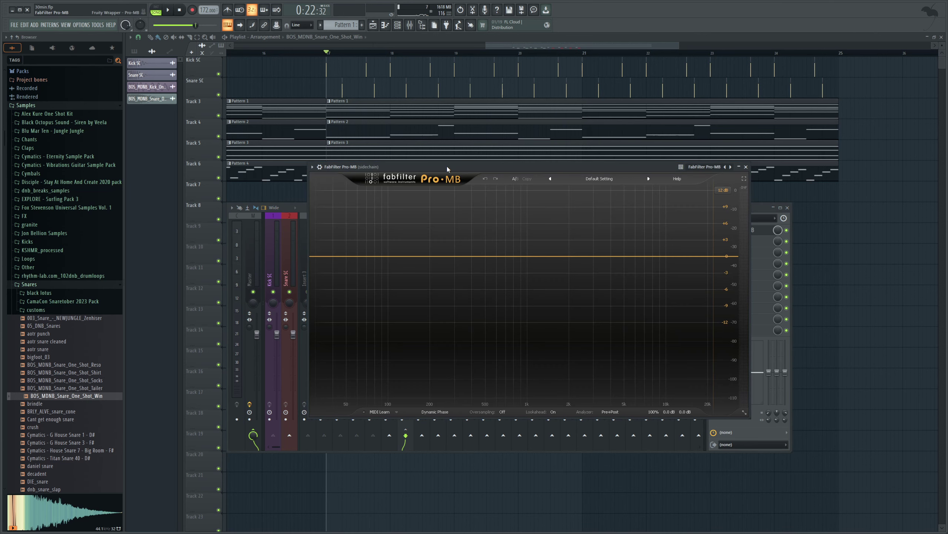
pyautogui.moveTo(448, 167); pyautogui.dragTo(425, 153)
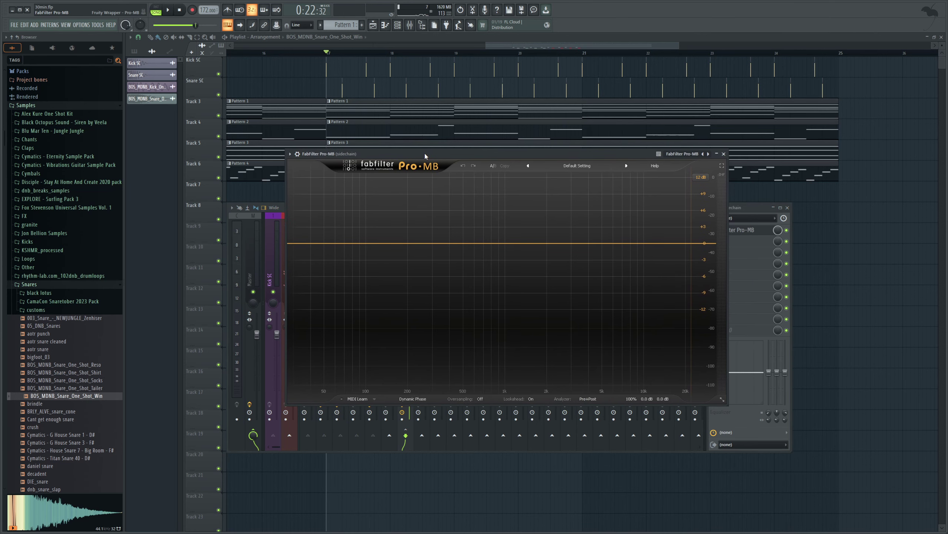
# Map Pro-MB's Stereo Side Chain input in the plugin wrapper's processing connections and return to the plugin interface.
pyautogui.click(297, 154)
pyautogui.click(313, 167)
pyautogui.click(321, 183)
pyautogui.moveTo(307, 274); pyautogui.dragTo(307, 270)
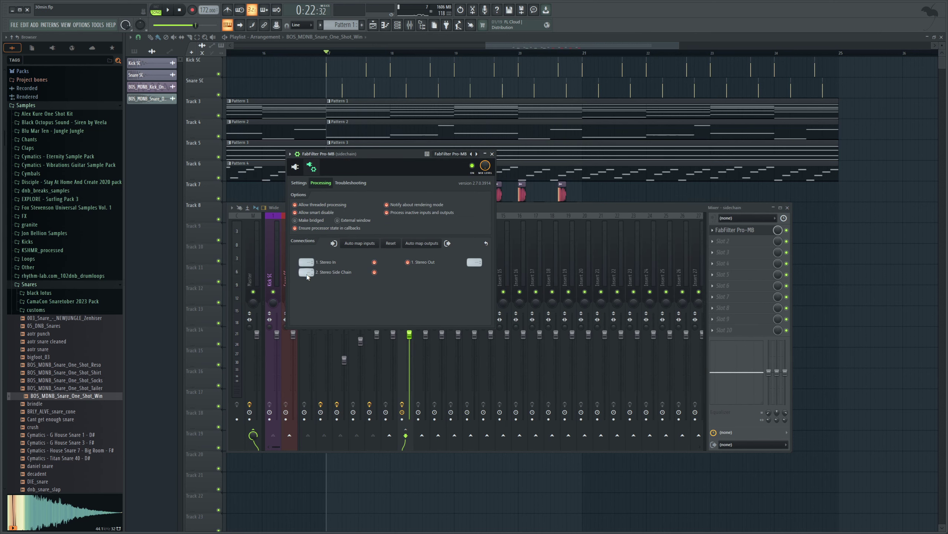
pyautogui.click(294, 168)
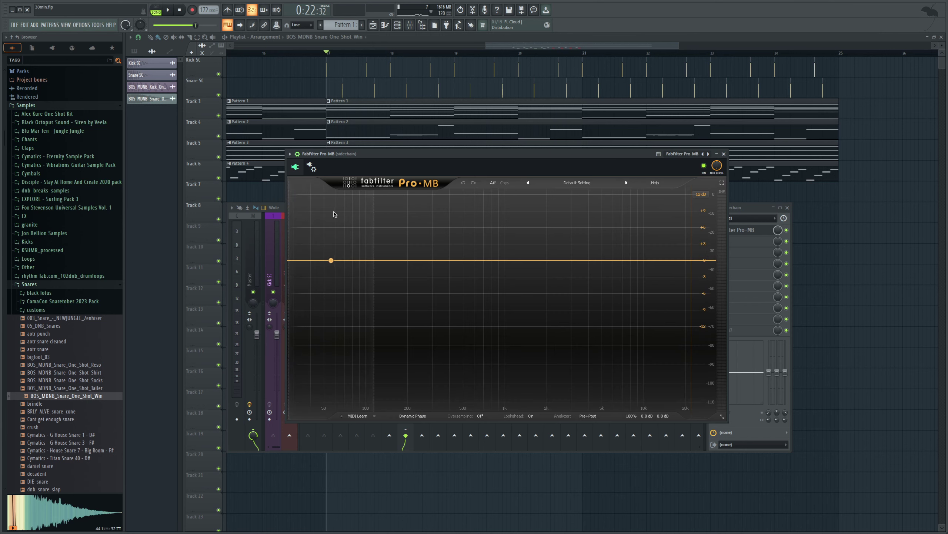
# Add a low band in Pro-MB with its high crossover at about 150 Hz and set its side chain to Free and Ext.
pyautogui.click(339, 216)
pyautogui.moveTo(377, 242); pyautogui.dragTo(390, 243)
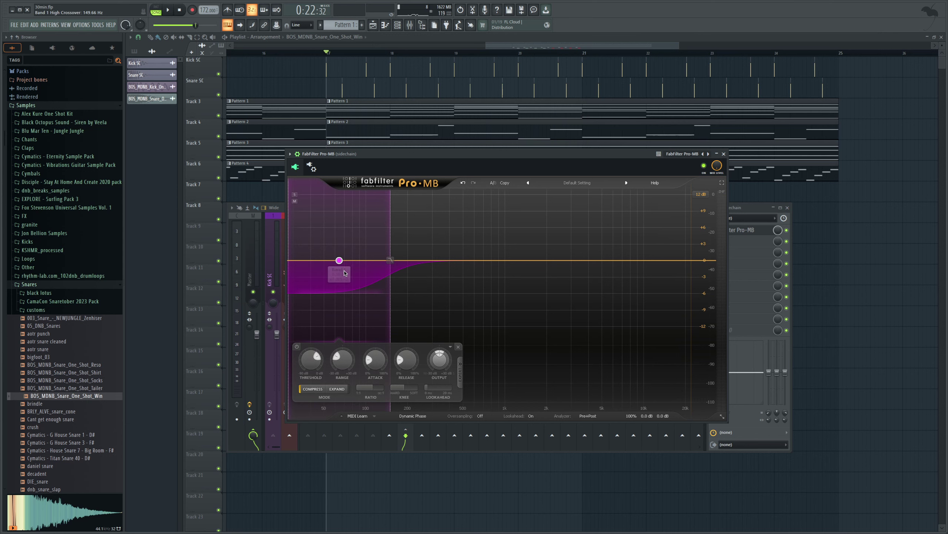
pyautogui.click(460, 368)
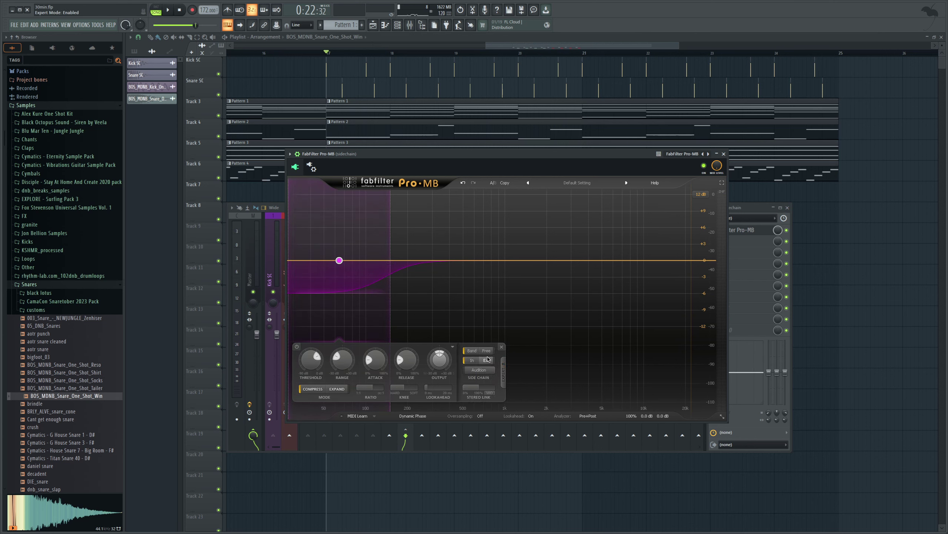
pyautogui.click(487, 351)
pyautogui.click(490, 361)
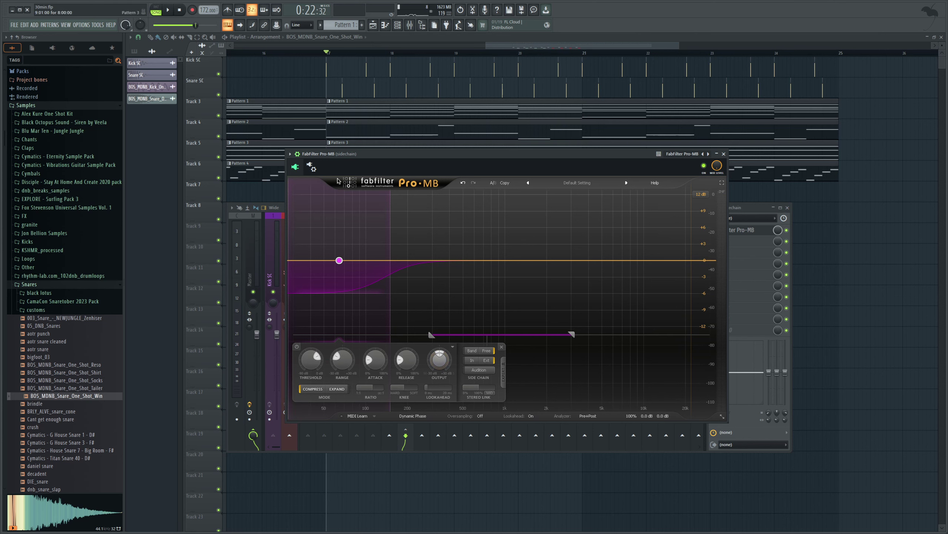
# Set the low band's threshold, range and attack to minimum, and adjust its release while auditioning the band in solo.
pyautogui.moveTo(378, 360); pyautogui.dragTo(309, 381)
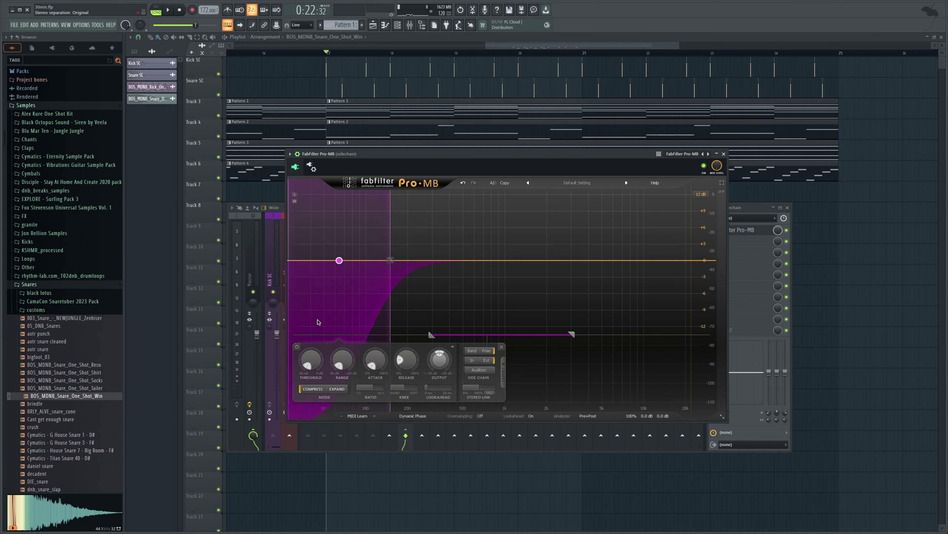
pyautogui.click(295, 195)
pyautogui.press('space')
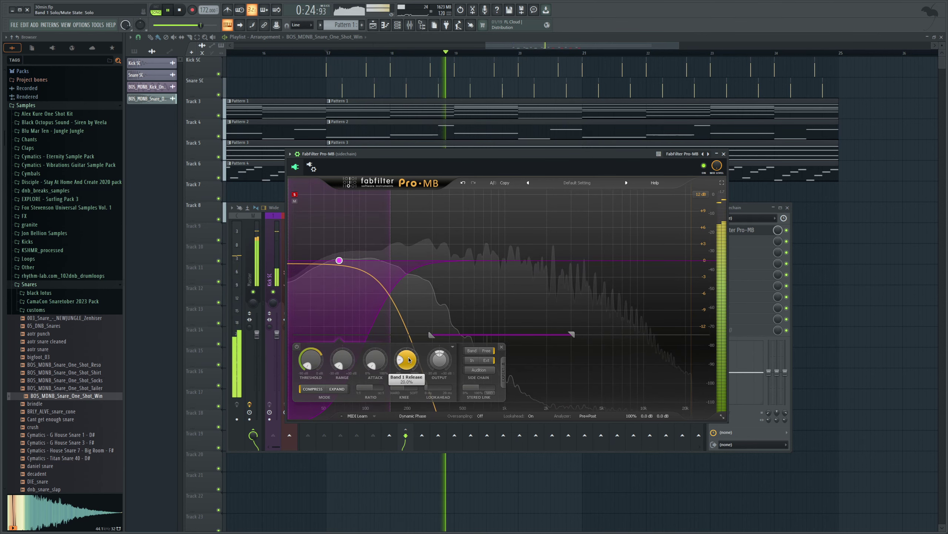
pyautogui.moveTo(406, 358)
pyautogui.mouseDown()
pyautogui.moveTo(414, 341)
pyautogui.moveTo(403, 363)
pyautogui.mouseUp()
pyautogui.click(295, 194)
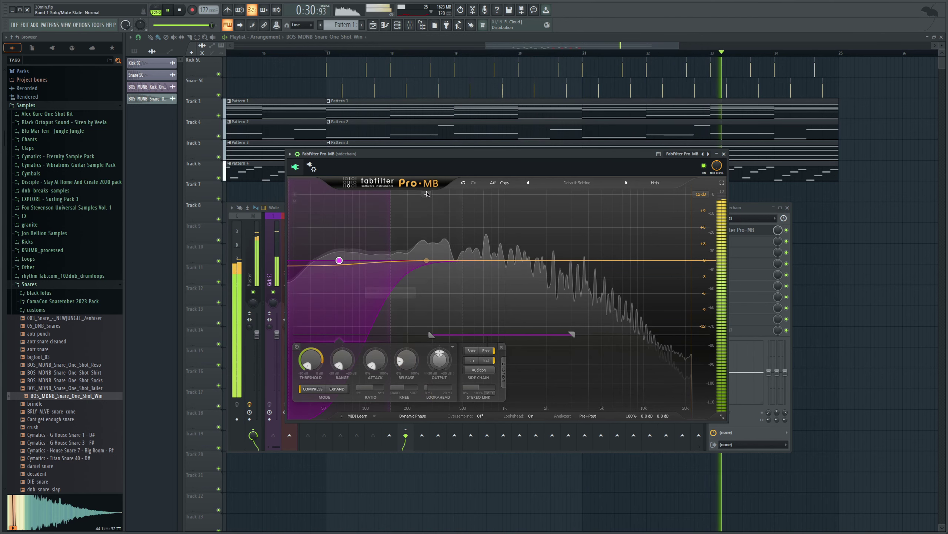
# Add and solo a second Pro-MB band covering the remaining high frequencies, with its side chain set to Free and Ext.
pyautogui.click(405, 197)
pyautogui.click(397, 195)
pyautogui.moveTo(463, 280); pyautogui.dragTo(757, 300)
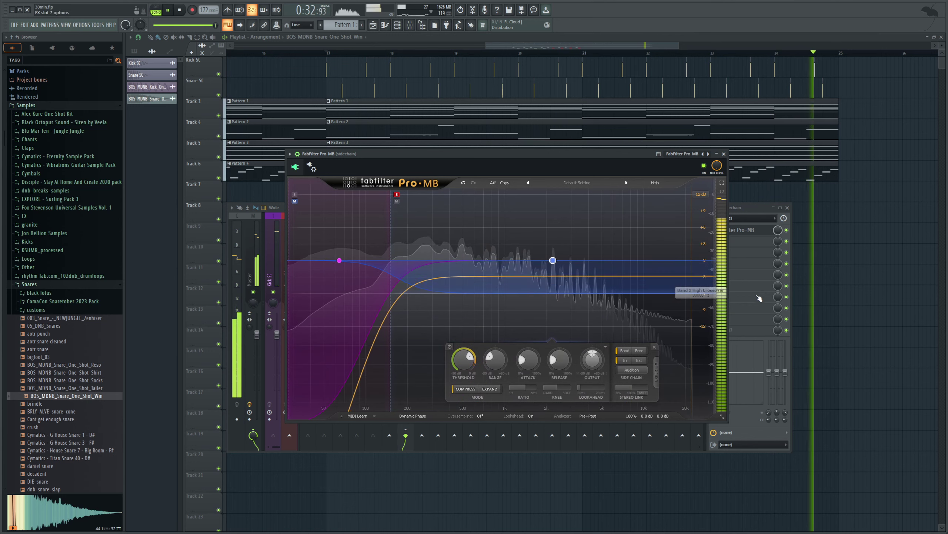
pyautogui.click(639, 351)
pyautogui.click(639, 360)
# Set the high band's threshold, range and attack to minimum, audition it during playback, and take it out of solo.
pyautogui.moveTo(528, 360); pyautogui.dragTo(493, 379)
pyautogui.scroll(-10, 465, 359)
pyautogui.press('space')
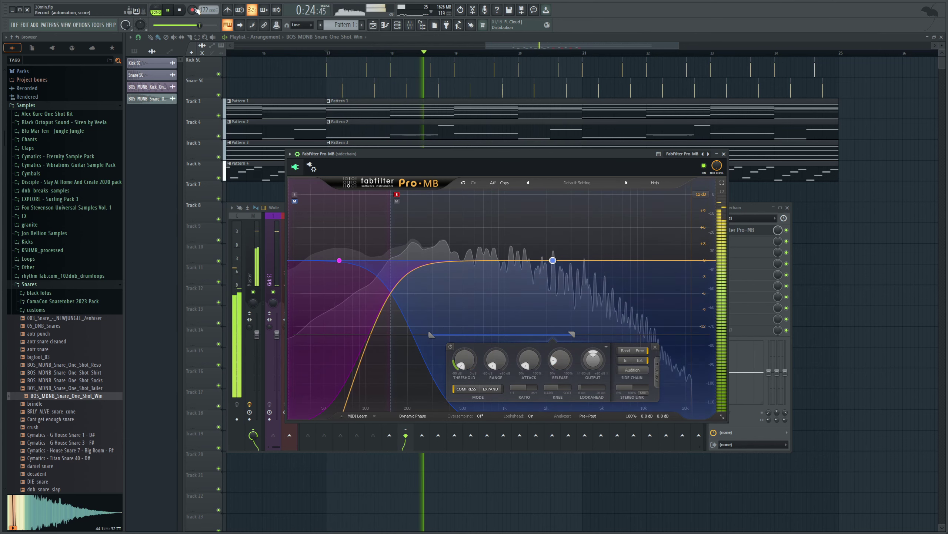
pyautogui.press('space')
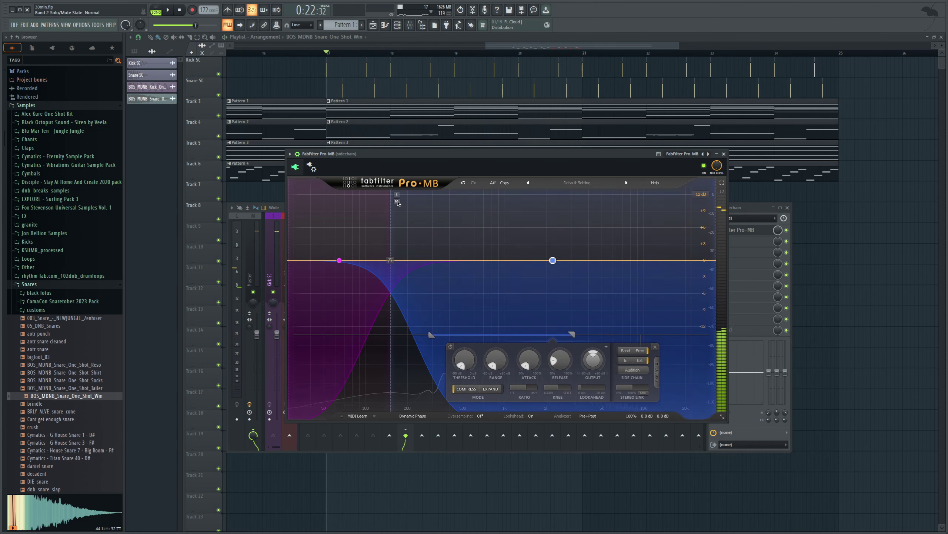
pyautogui.click(397, 194)
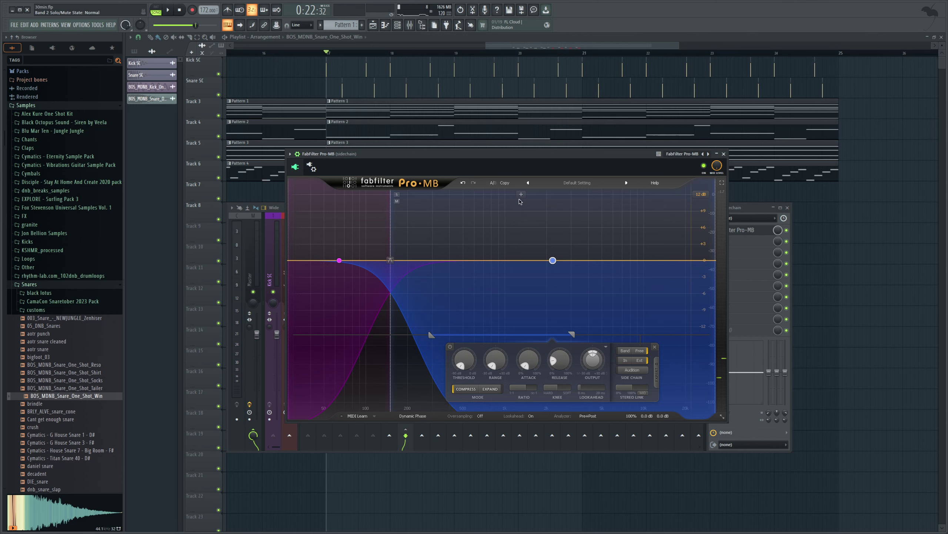
pyautogui.click(750, 231)
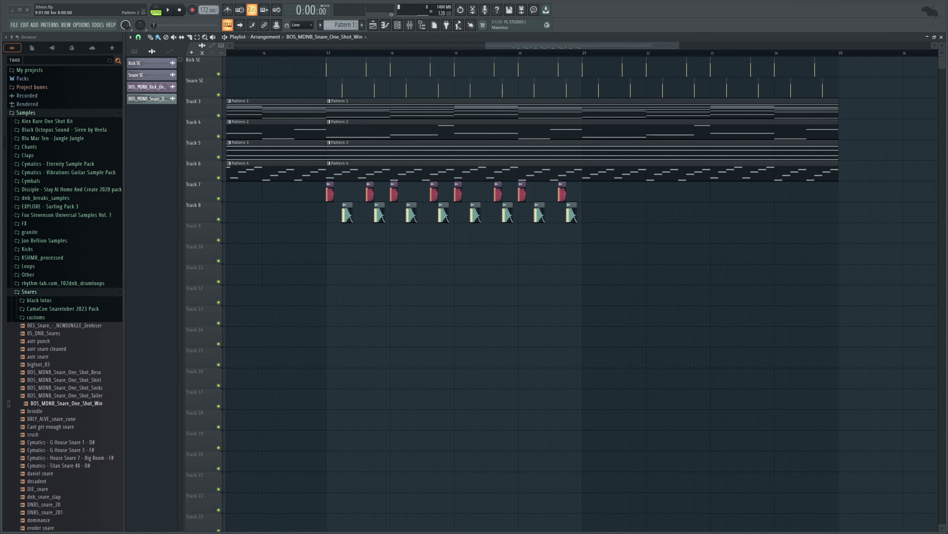
# Browse the Packs library to the Keyboard folder of the Instruments pack.
pyautogui.hscroll(-1, 460, 68)
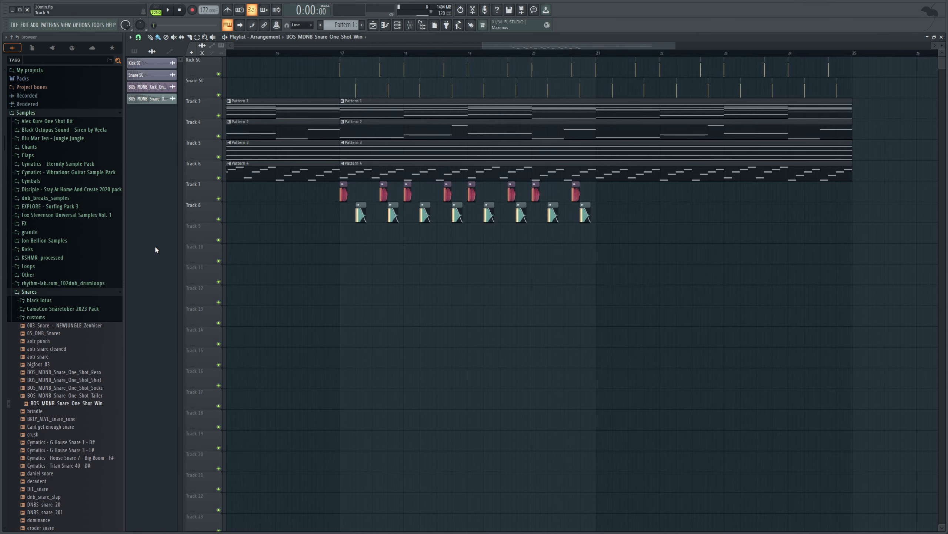
pyautogui.scroll(3, 89, 254)
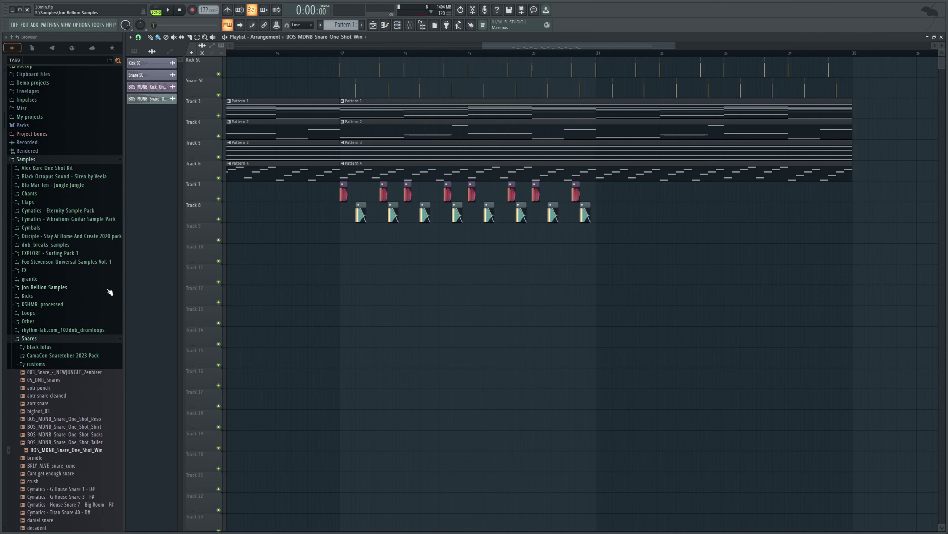
pyautogui.click(69, 198)
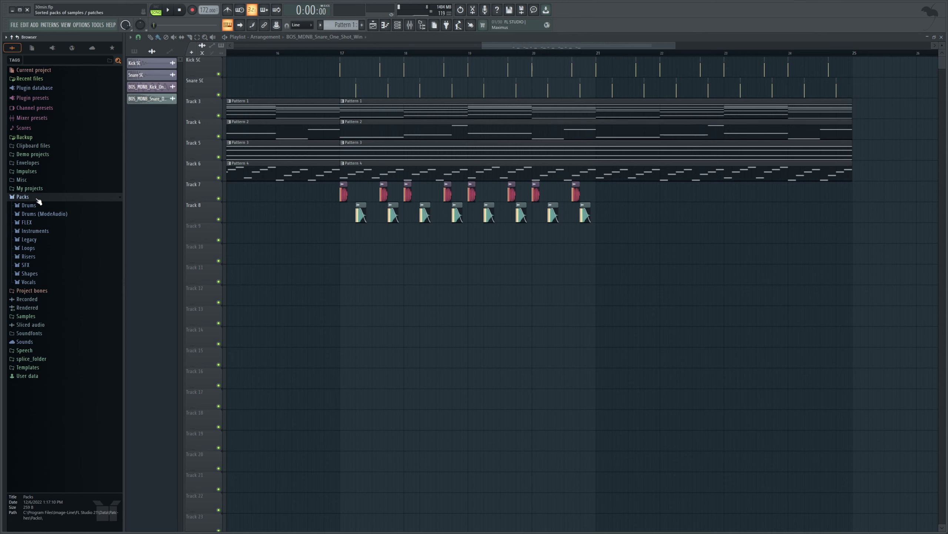
pyautogui.click(36, 230)
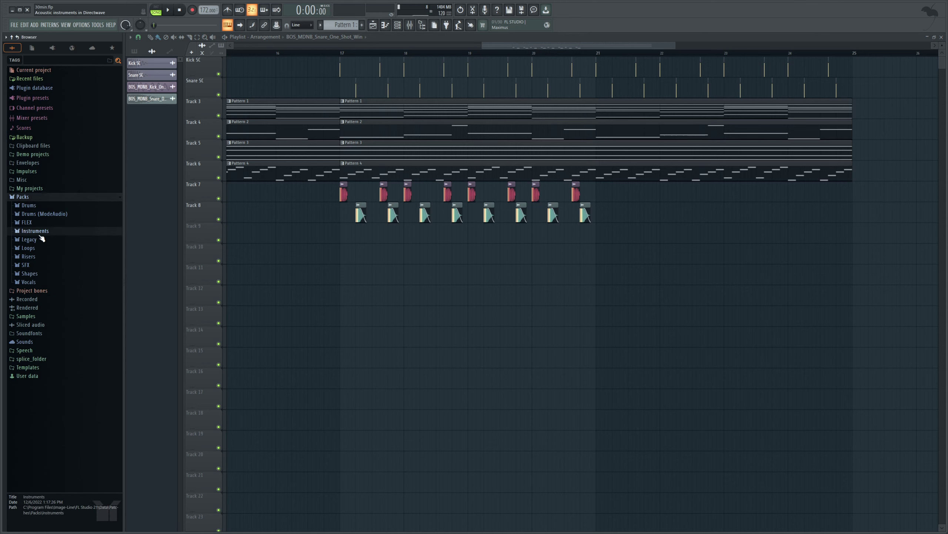
pyautogui.click(72, 258)
pyautogui.click(72, 258)
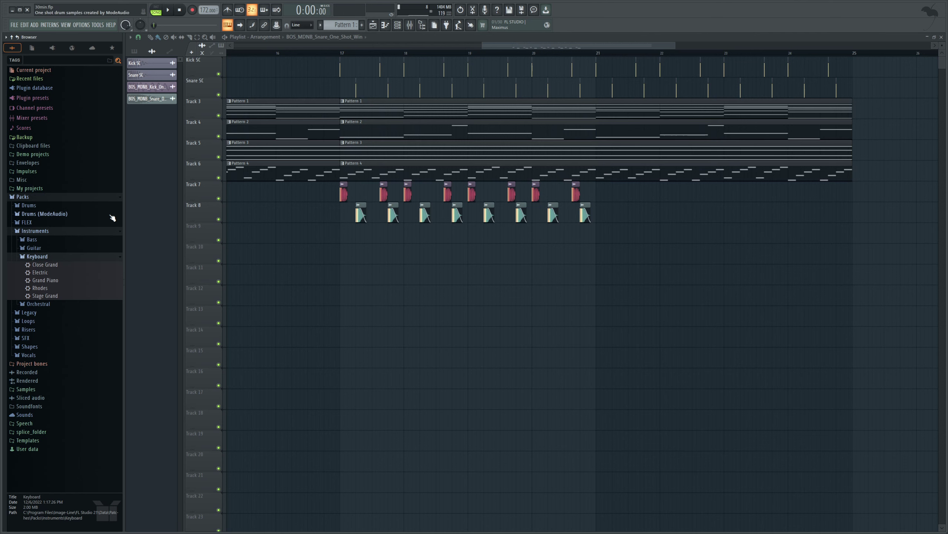
# Add the Close Grand keyboard instrument as a new channel and route it to mixer insert 16.
pyautogui.click(397, 25)
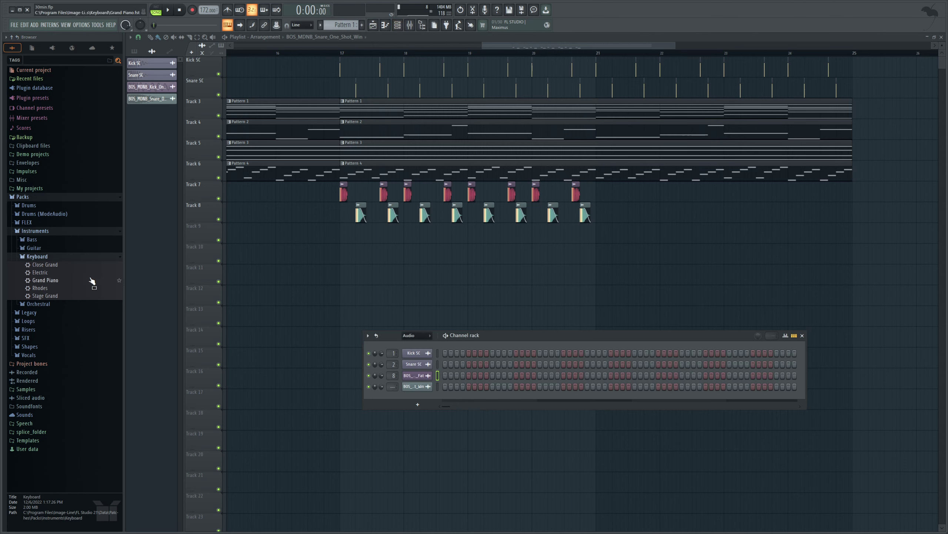
pyautogui.moveTo(73, 265); pyautogui.dragTo(421, 344)
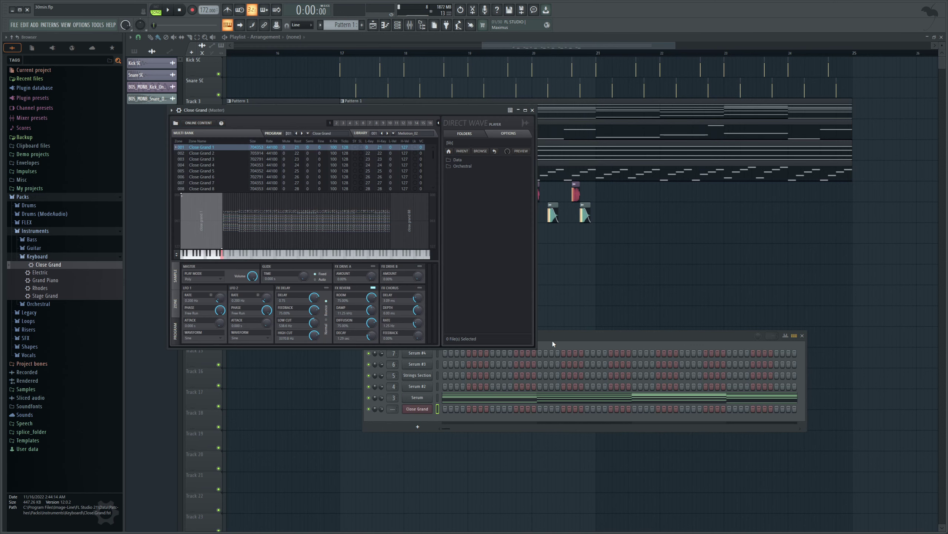
pyautogui.click(552, 342)
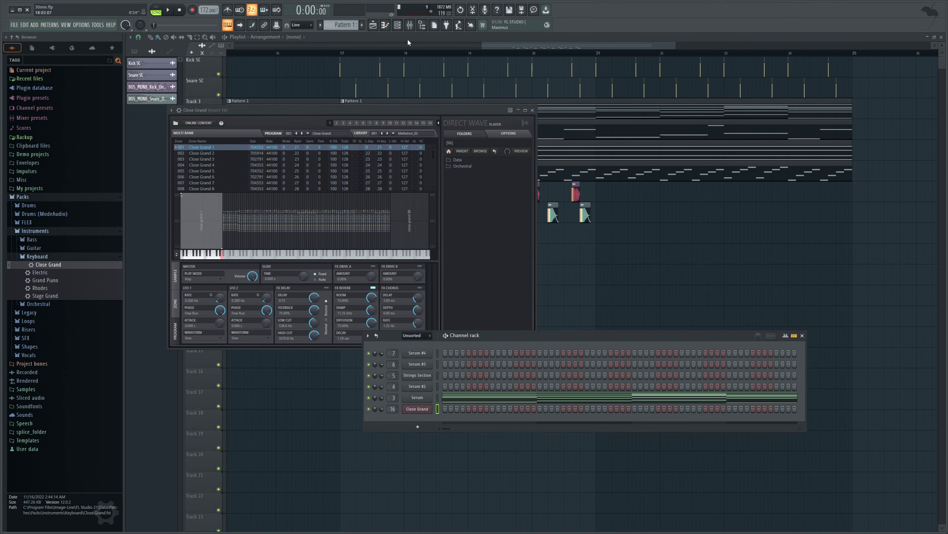
pyautogui.doubleClick(392, 408)
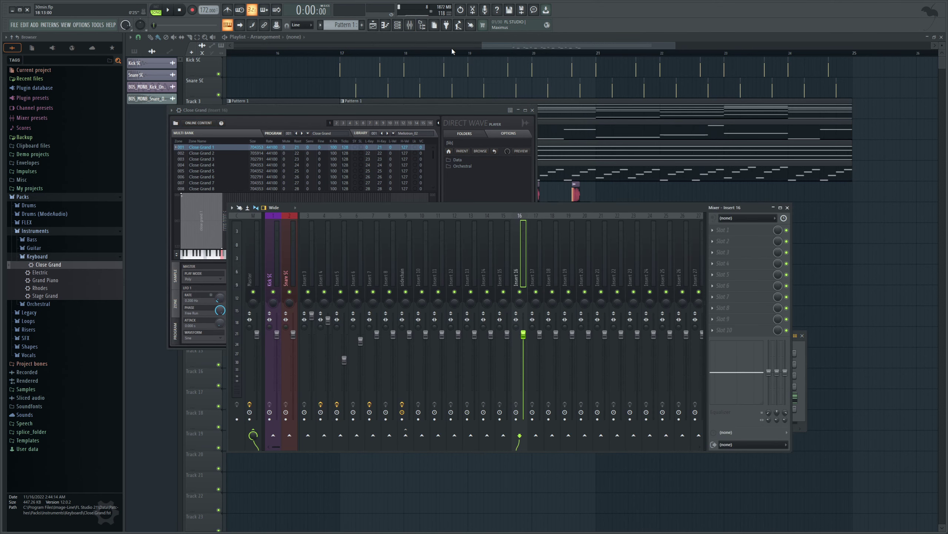
# Replace the Close Grand instrument with the Stage Grand preset on the same channel.
pyautogui.click(397, 25)
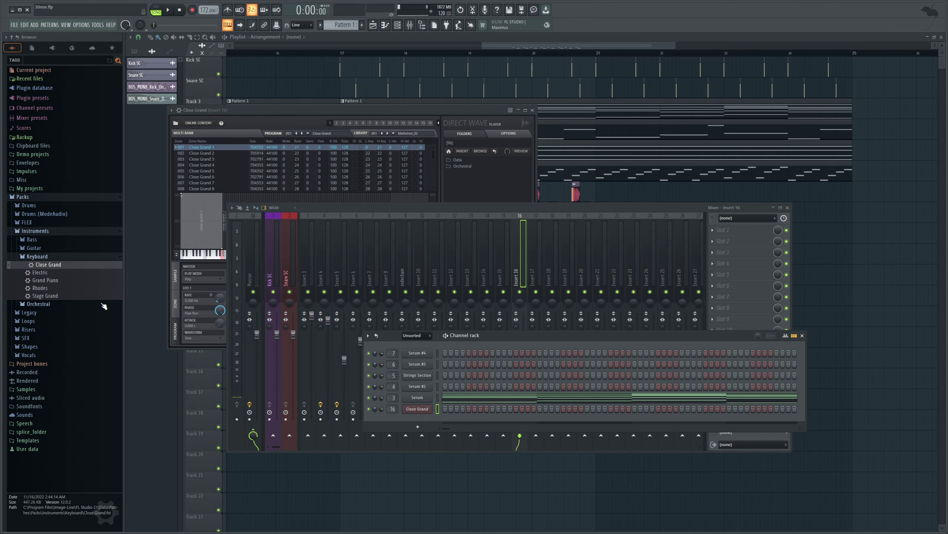
pyautogui.moveTo(73, 297); pyautogui.dragTo(427, 410)
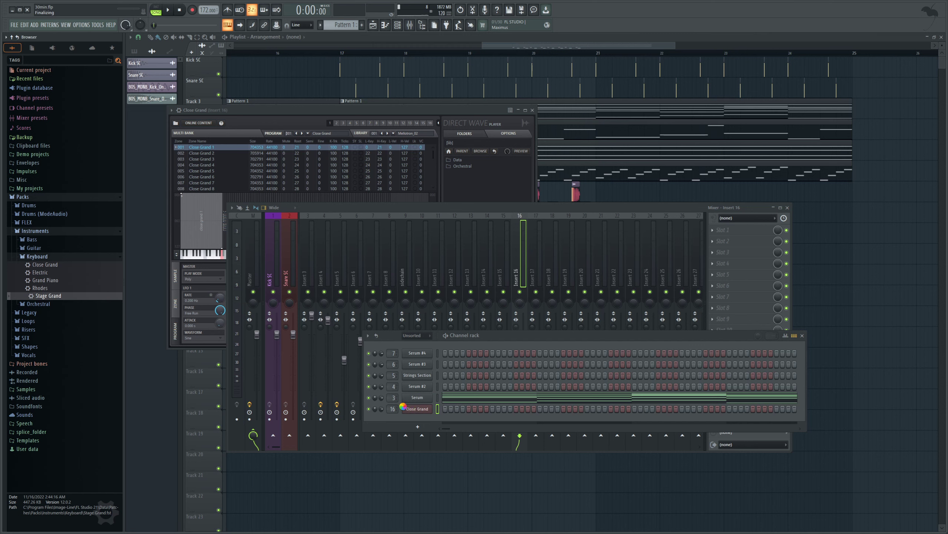
pyautogui.click(602, 336)
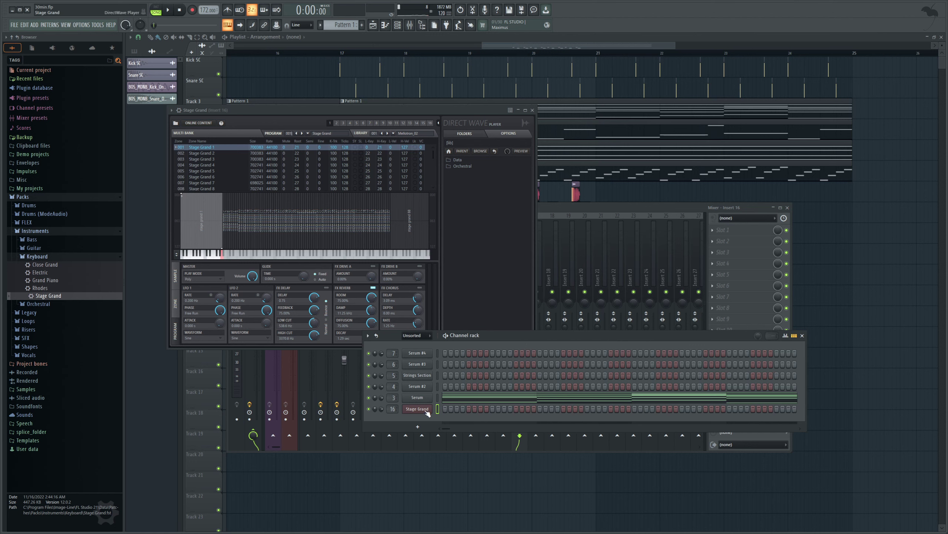
# Show the Stage Grand channel's wrapper controls, set the pitch range to 12 semitones and try the channel pitch up and down.
pyautogui.moveTo(249, 110); pyautogui.dragTo(291, 128)
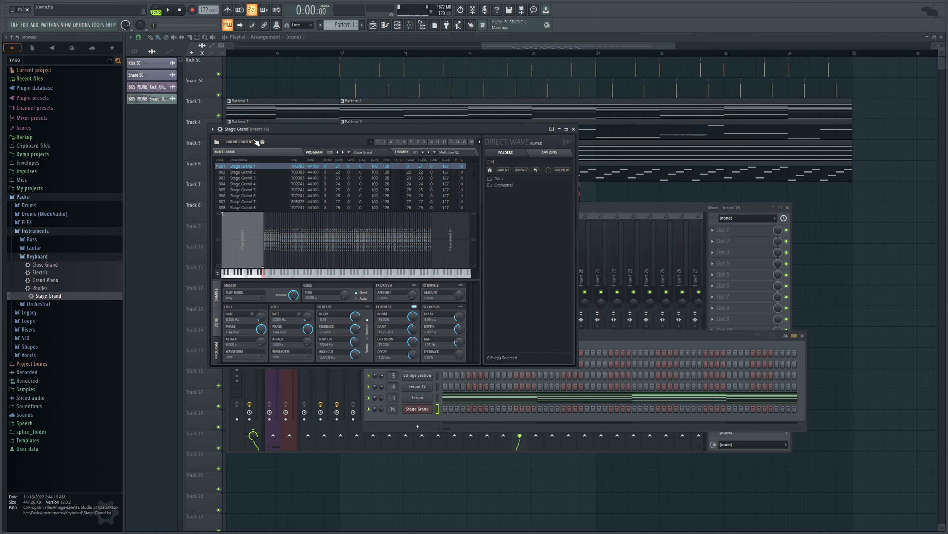
pyautogui.moveTo(255, 130); pyautogui.dragTo(271, 139)
pyautogui.click(236, 137)
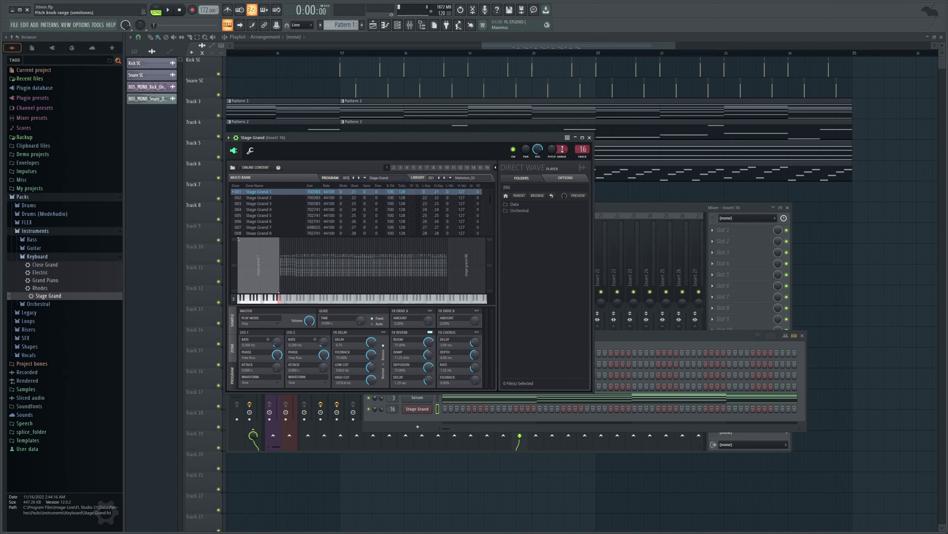
pyautogui.moveTo(562, 149); pyautogui.dragTo(562, 145)
pyautogui.click(611, 205)
pyautogui.click(531, 136)
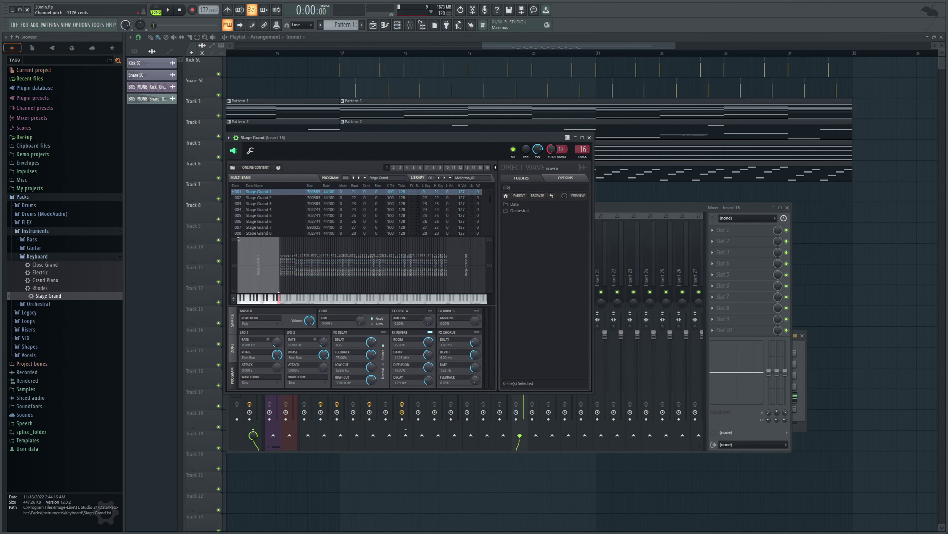
pyautogui.moveTo(552, 148); pyautogui.dragTo(552, 127)
pyautogui.moveTo(555, 152); pyautogui.dragTo(555, 187)
# Replace Stage Grand with Kontakt on the channel routed to insert 16.
pyautogui.click(397, 25)
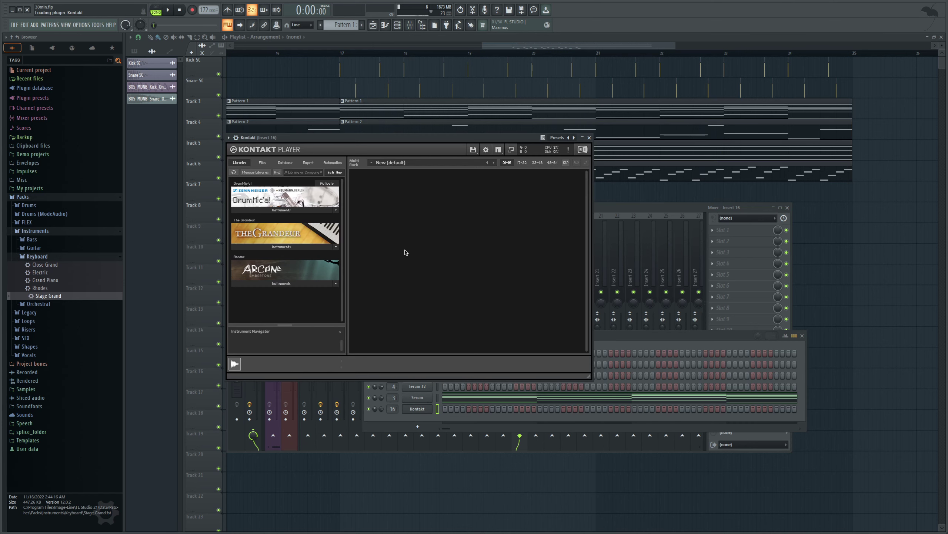
# Load The Grandeur piano into Kontakt, try its tuning knob downward, and return the tune to 0.00.
pyautogui.click(288, 246)
pyautogui.moveTo(295, 255); pyautogui.dragTo(516, 251)
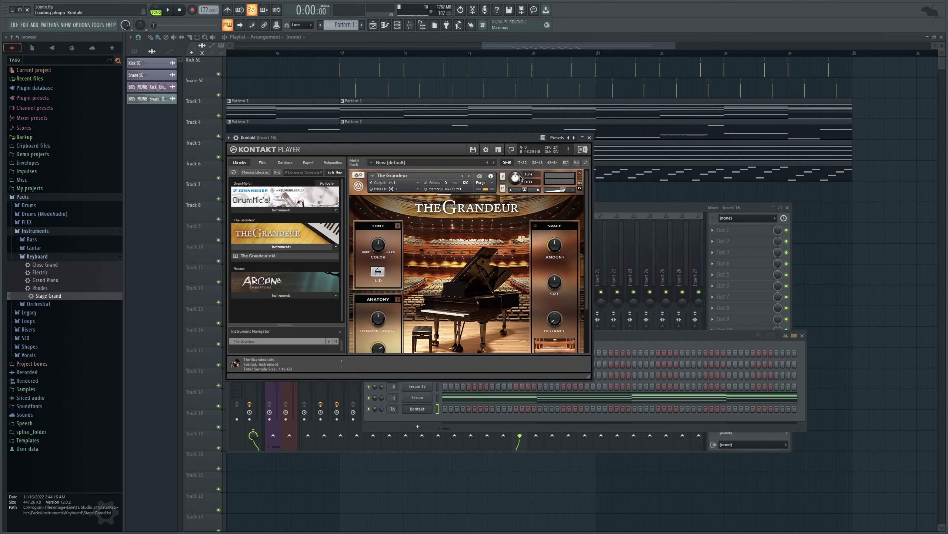
pyautogui.moveTo(514, 178); pyautogui.dragTo(510, 193)
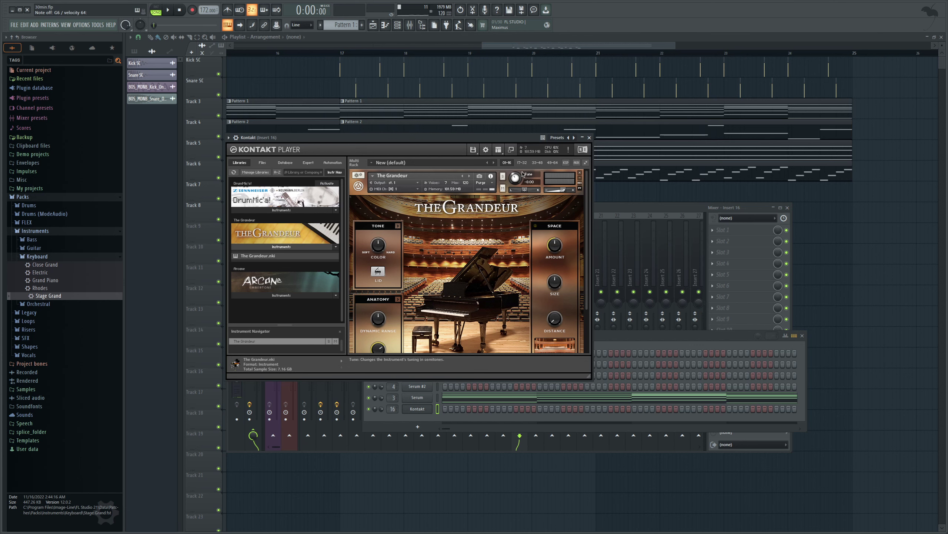
pyautogui.moveTo(528, 171); pyautogui.dragTo(533, 168)
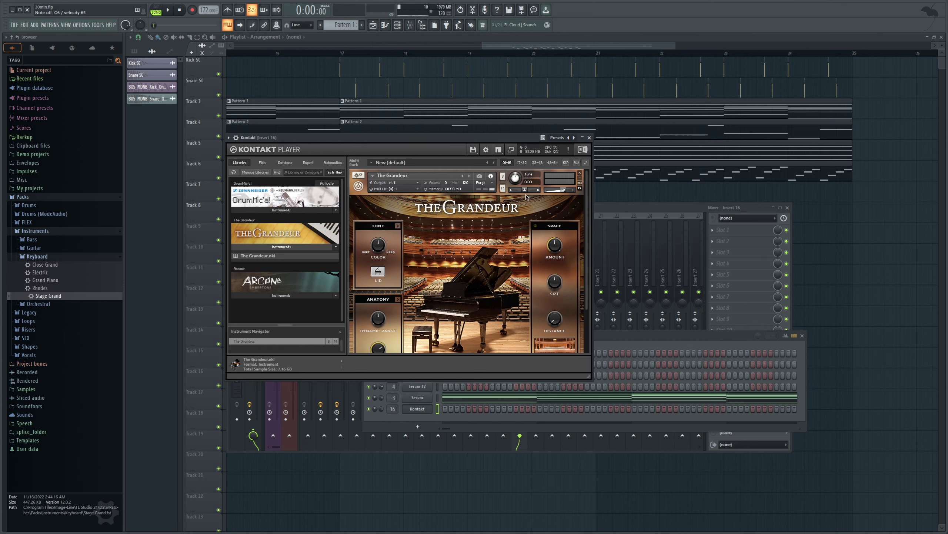
# Add the Gain Reduction effect to the first slot of mixer insert 16 and adjust its Slay knob.
pyautogui.click(656, 208)
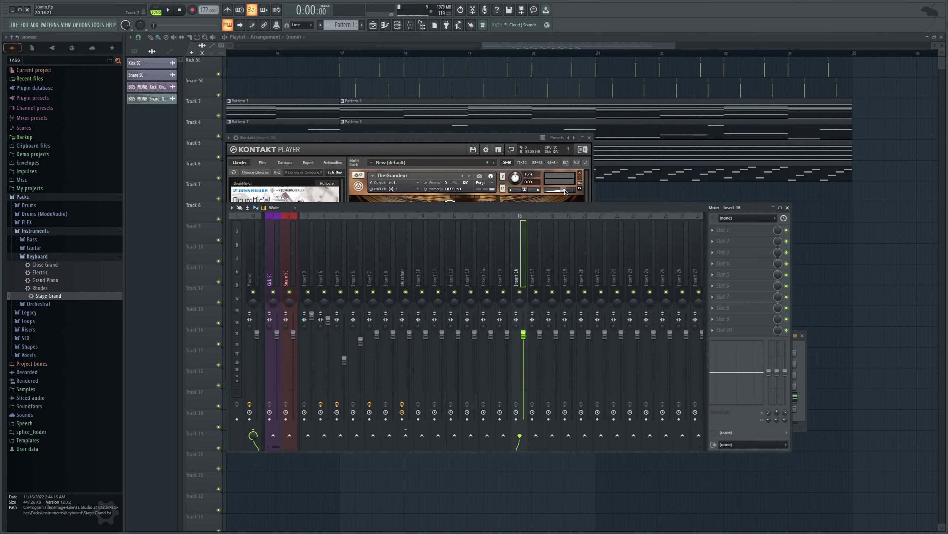
pyautogui.moveTo(565, 190); pyautogui.dragTo(569, 190)
pyautogui.click(755, 234)
pyautogui.click(833, 136)
pyautogui.moveTo(164, 216); pyautogui.dragTo(159, 227)
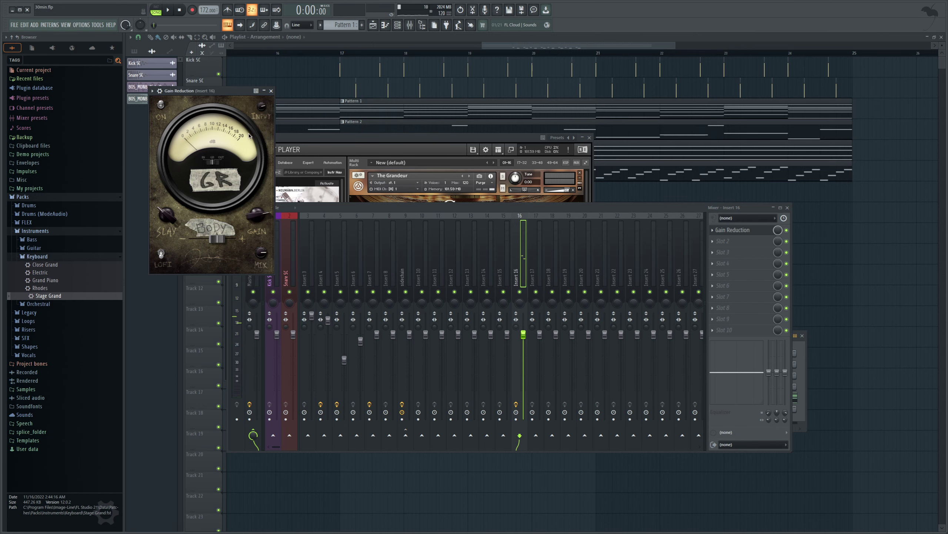
# Set The Grandeur's tone color to Soft, try the piano lid control and open the Anatomy section.
pyautogui.click(531, 157)
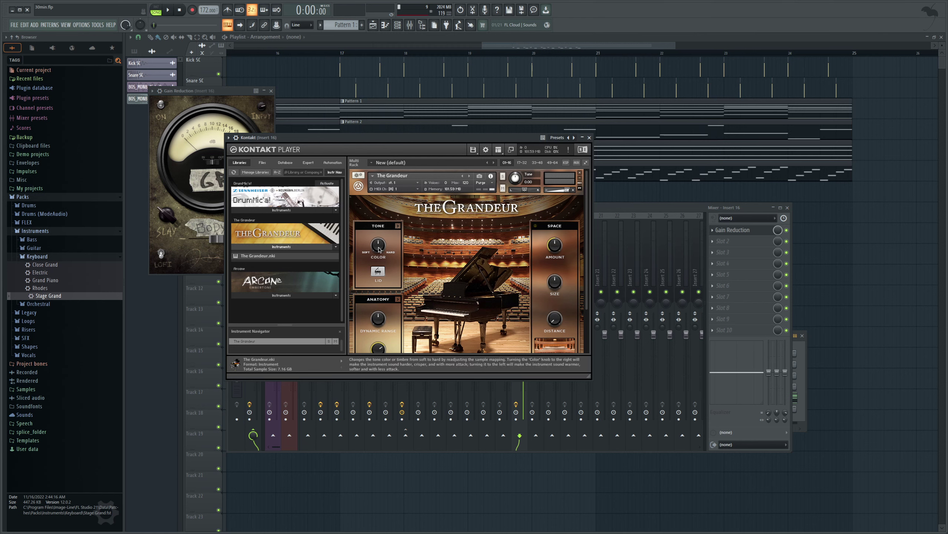
pyautogui.moveTo(379, 247); pyautogui.dragTo(345, 309)
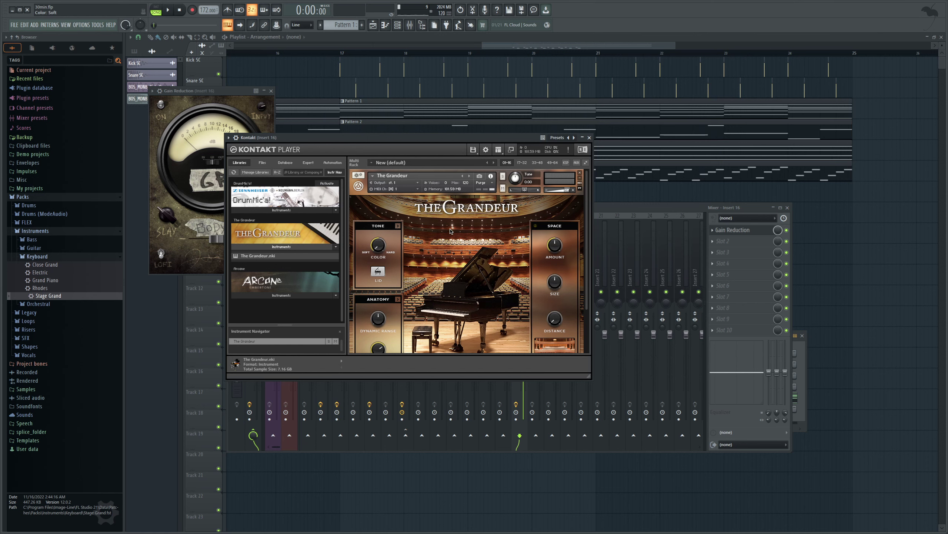
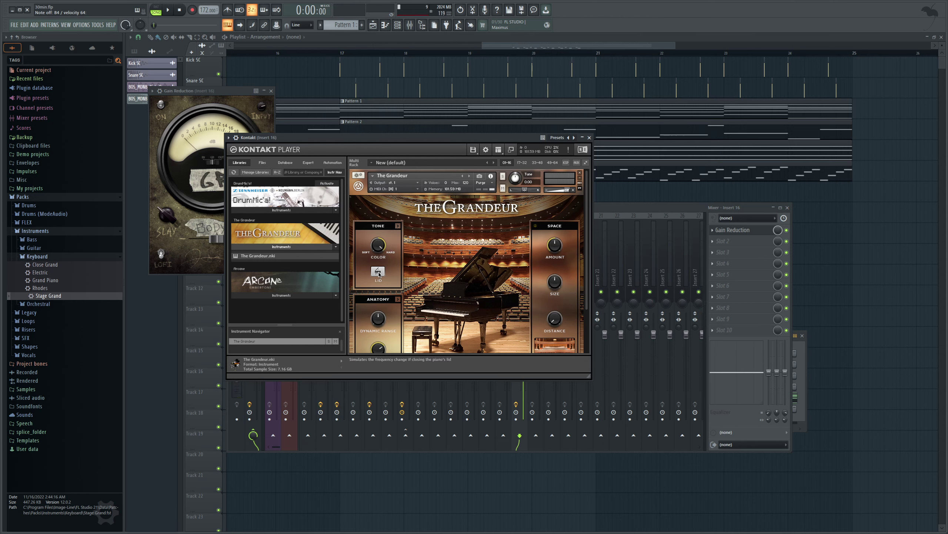
pyautogui.click(378, 272)
pyautogui.moveTo(590, 268); pyautogui.dragTo(589, 283)
pyautogui.click(398, 280)
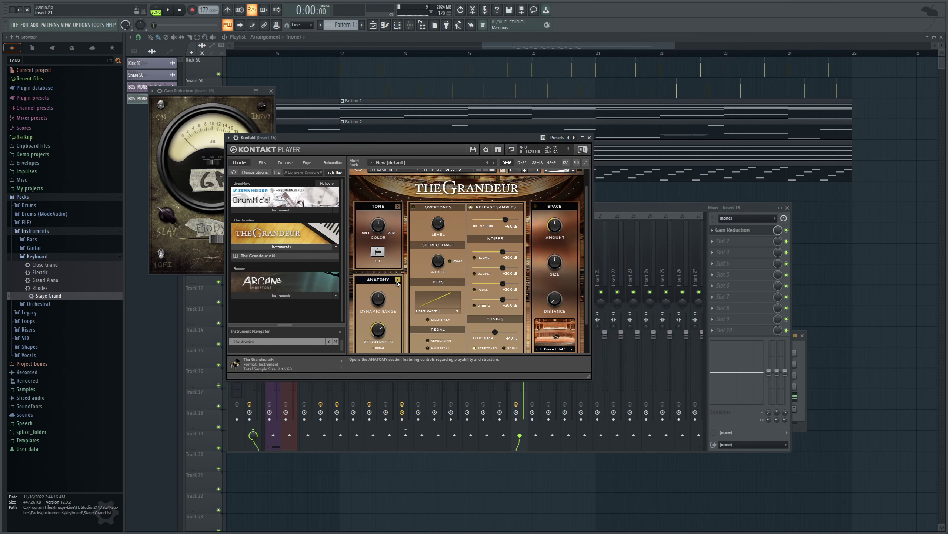
# Add Disperser ahead of Gain Reduction on insert 16, then adjust its amount and raise its frequency.
pyautogui.click(686, 205)
pyautogui.scroll(-1, 737, 231)
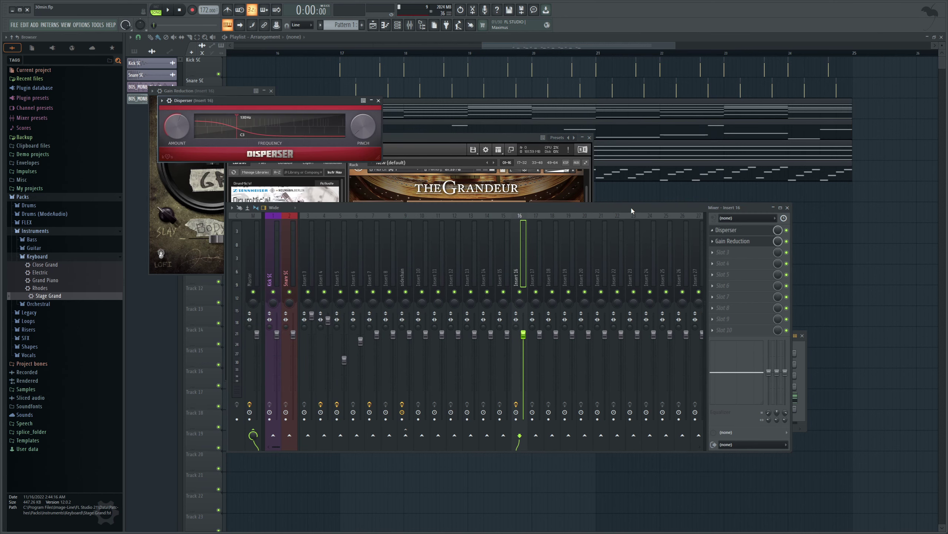
pyautogui.moveTo(284, 135); pyautogui.dragTo(299, 135)
pyautogui.moveTo(285, 101); pyautogui.dragTo(315, 162)
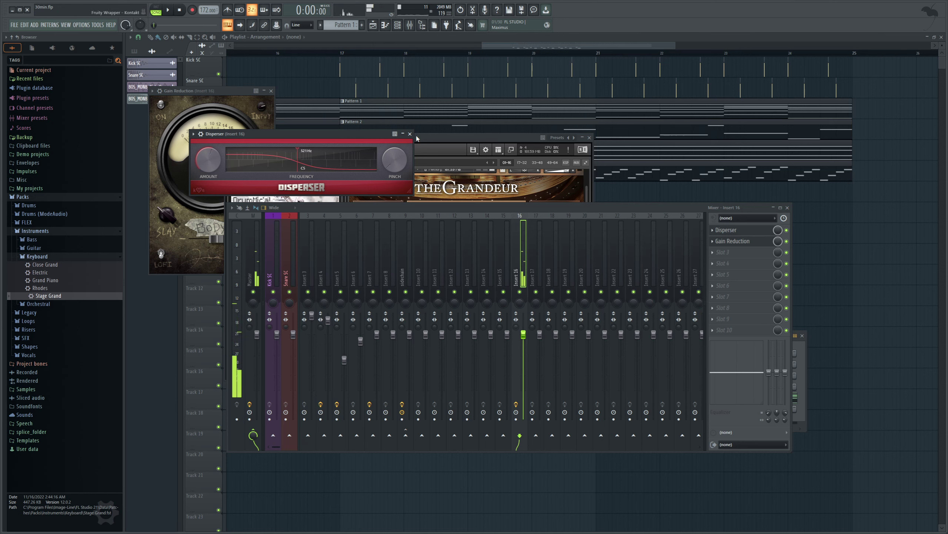
pyautogui.moveTo(212, 162); pyautogui.dragTo(212, 139)
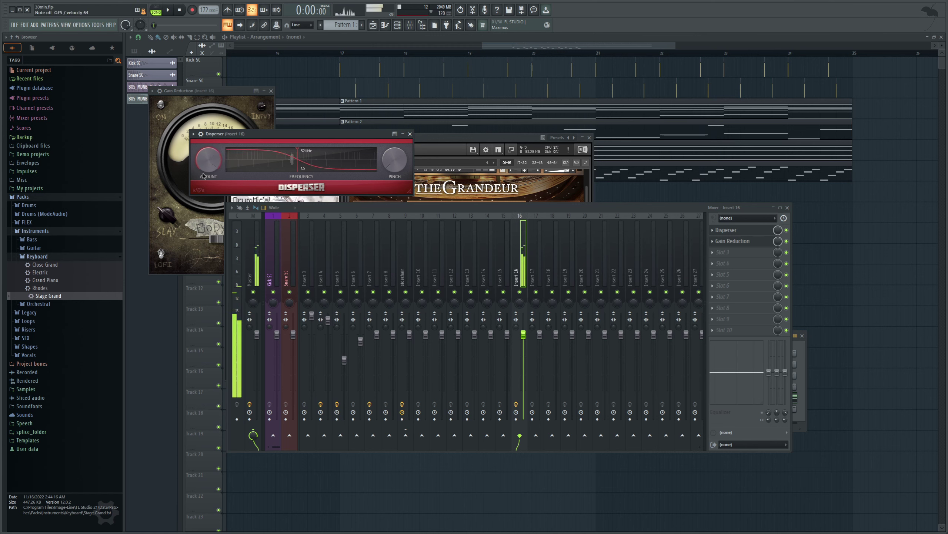
pyautogui.moveTo(310, 162)
pyautogui.mouseDown()
pyautogui.moveTo(334, 161)
pyautogui.moveTo(318, 171)
pyautogui.mouseUp()
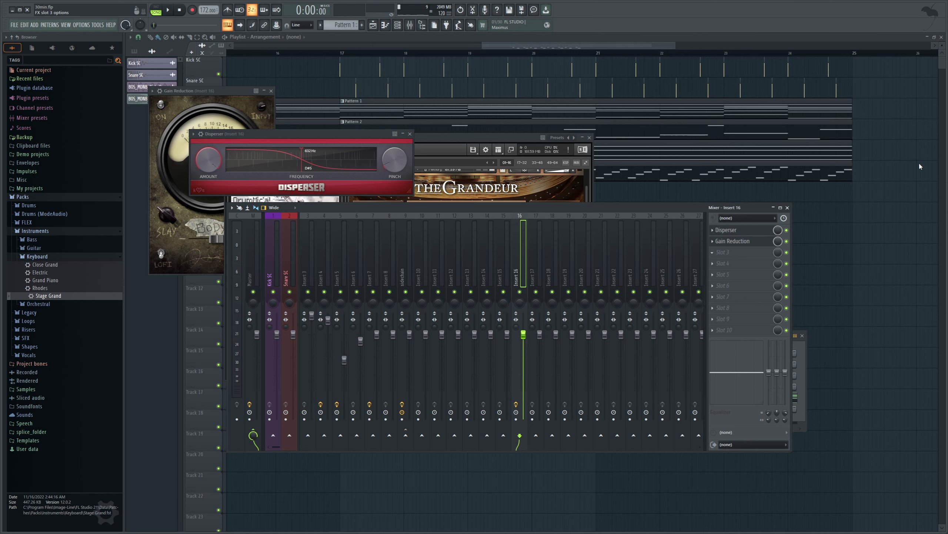
# Try Fruity Chorus in the third effect slot of insert 16 and remove it again.
pyautogui.click(912, 203)
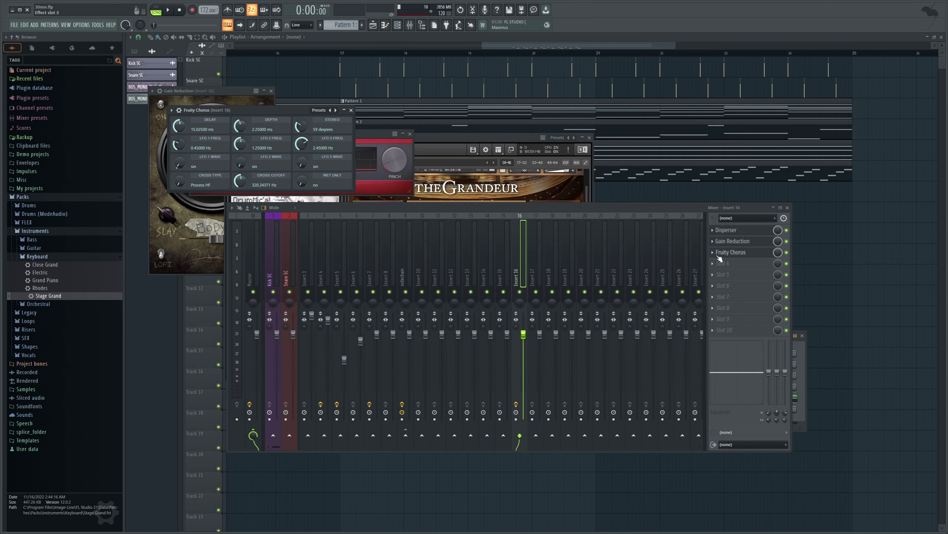
pyautogui.click(719, 267)
pyautogui.click(712, 253)
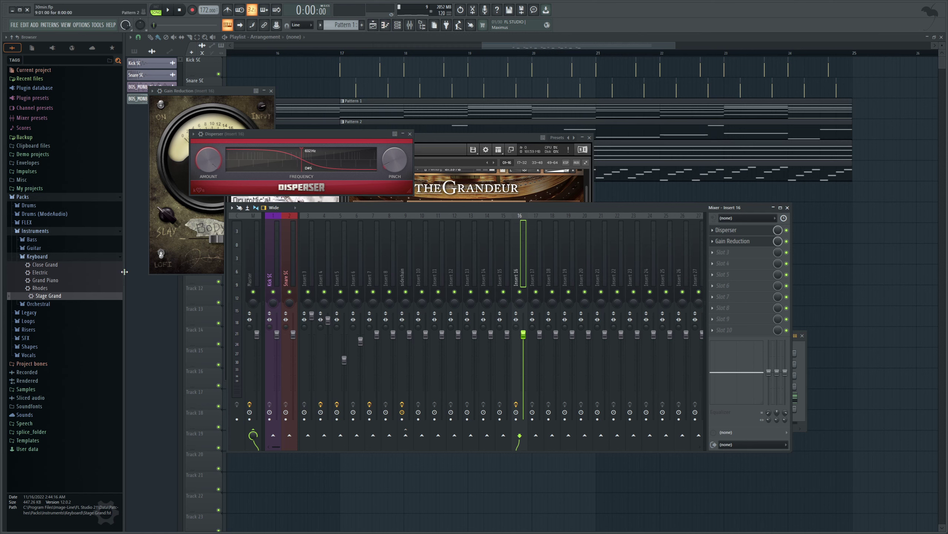
# Add the Jazz guitar instrument from the Guitar pack as a new channel and route it to mixer insert 16.
pyautogui.click(53, 249)
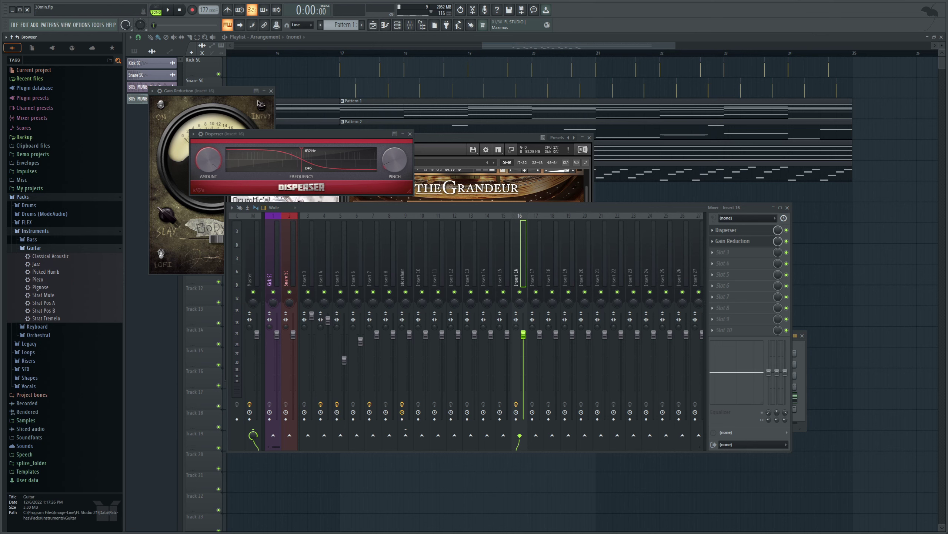
pyautogui.click(398, 24)
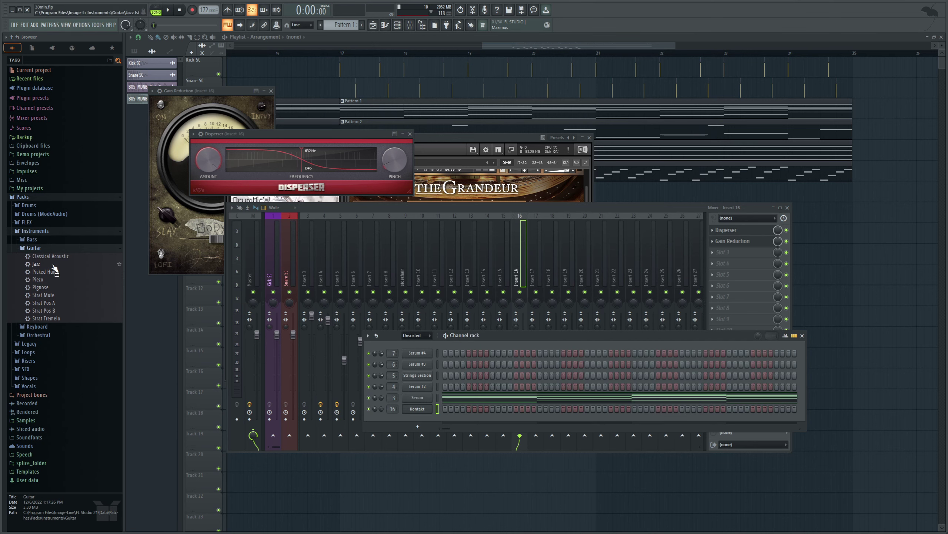
pyautogui.moveTo(53, 266); pyautogui.dragTo(409, 345)
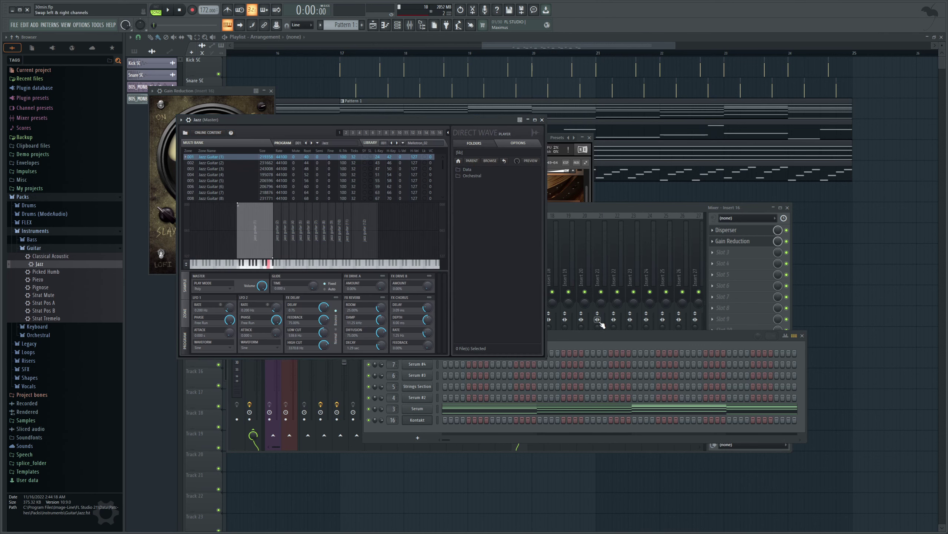
pyautogui.moveTo(393, 352); pyautogui.dragTo(393, 345)
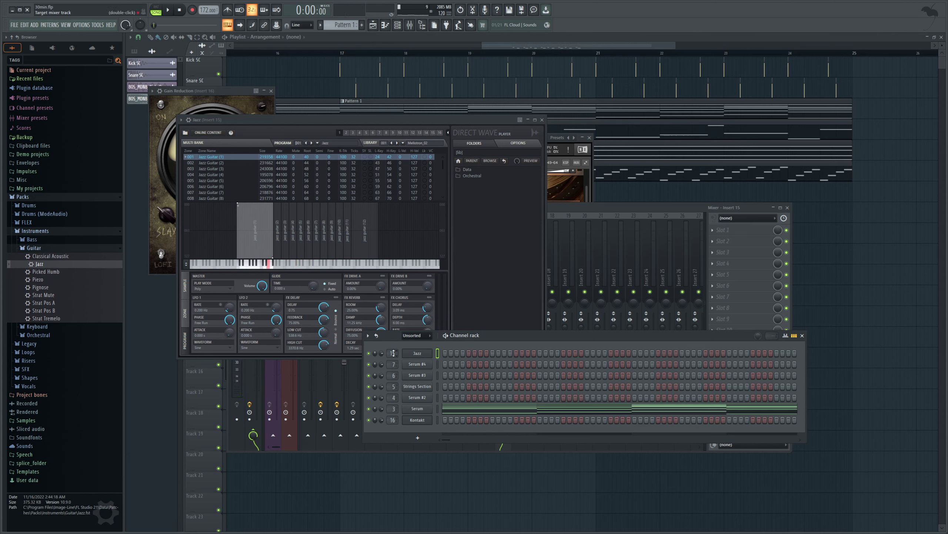
pyautogui.scroll(1, 393, 353)
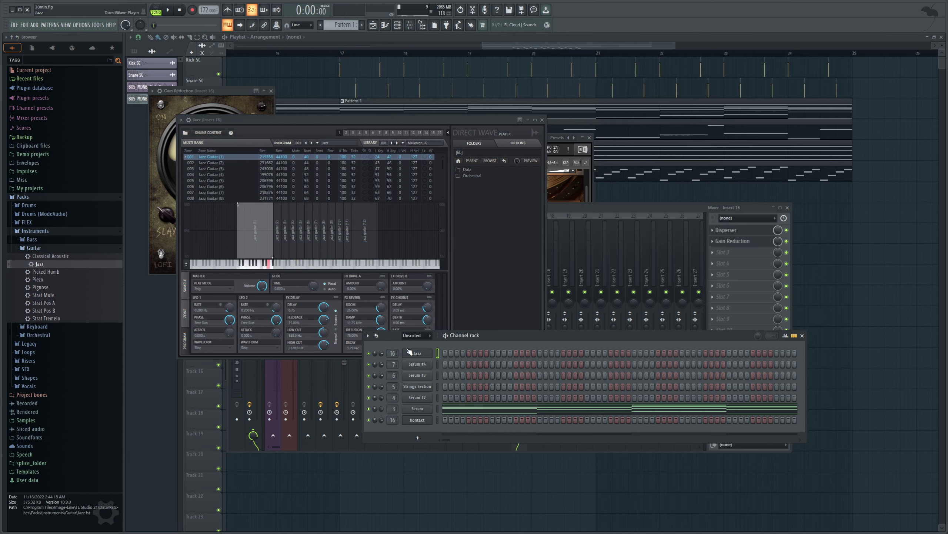
# Play a few notes on the Jazz guitar channel to audition its sound.
pyautogui.press('g')
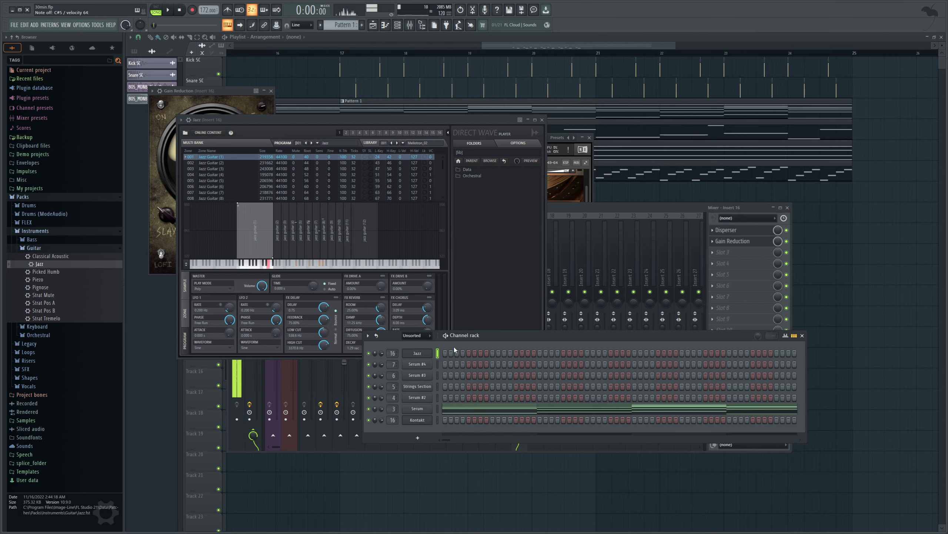
pyautogui.press('w')
pyautogui.press('5')
pyautogui.press('m')
pyautogui.press('3')
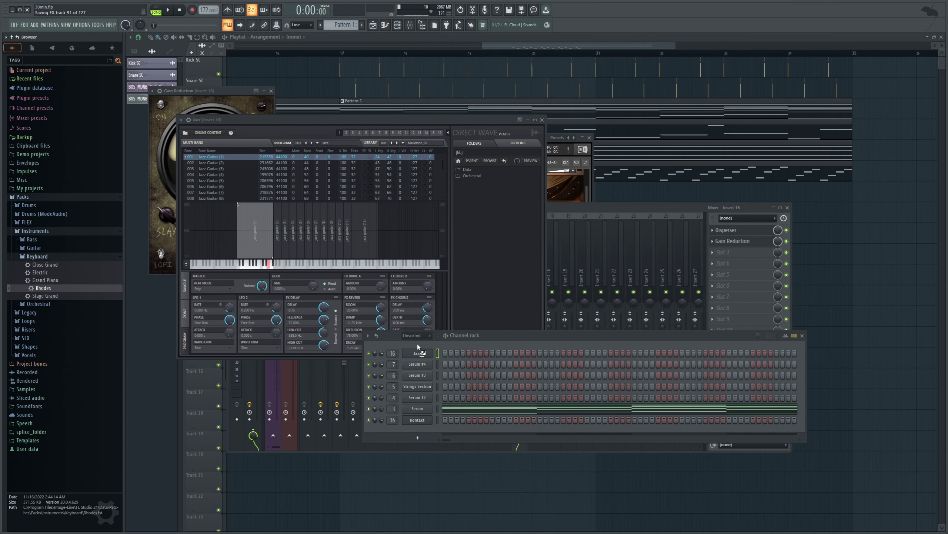
# Add the Rhodes keyboard instrument as a new channel, route it to mixer insert 16 and save the project.
pyautogui.moveTo(417, 344); pyautogui.dragTo(418, 345)
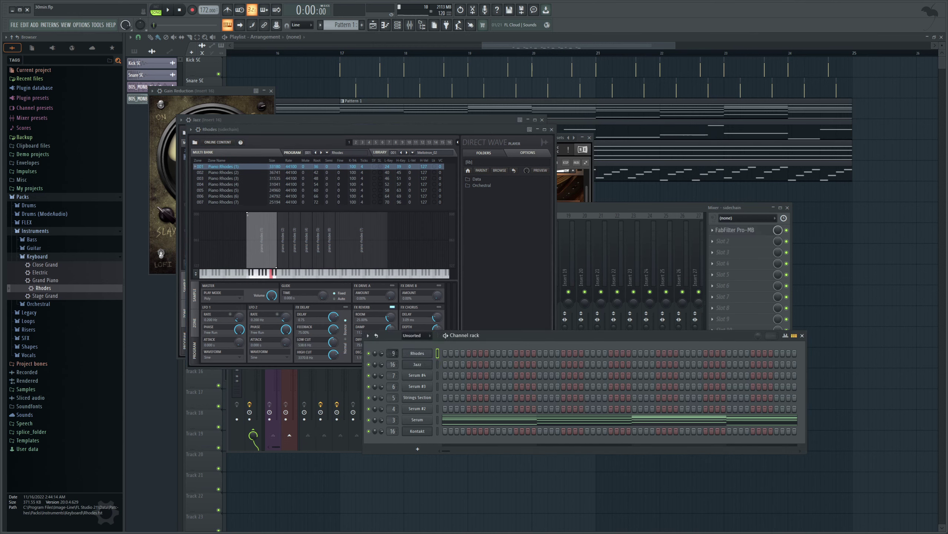
pyautogui.scroll(1, 395, 352)
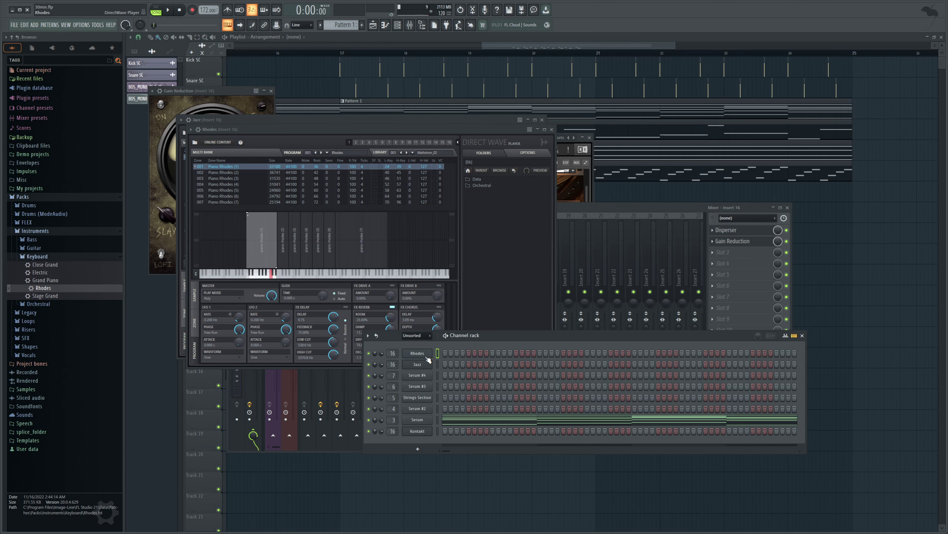
pyautogui.hotkey('ctrl', 's')
# Add a new Serum channel, route it to mixer insert 20 and raise oscillator A's unison voices.
pyautogui.click(538, 331)
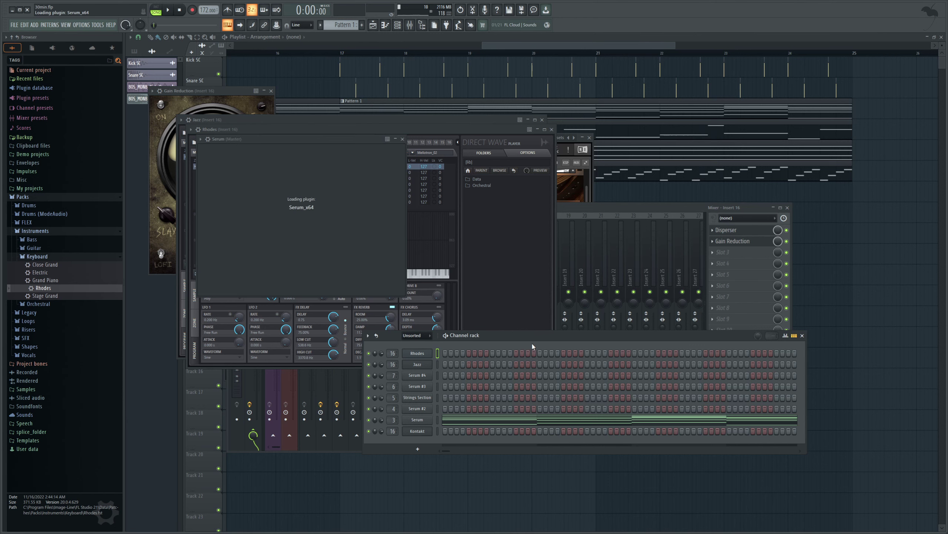
pyautogui.moveTo(390, 355); pyautogui.dragTo(390, 316)
pyautogui.moveTo(270, 249); pyautogui.dragTo(262, 227)
# Turn on Serum's oscillator B, load the Basic Shapes wavetable and move its wavetable position to the square wave.
pyautogui.click(362, 175)
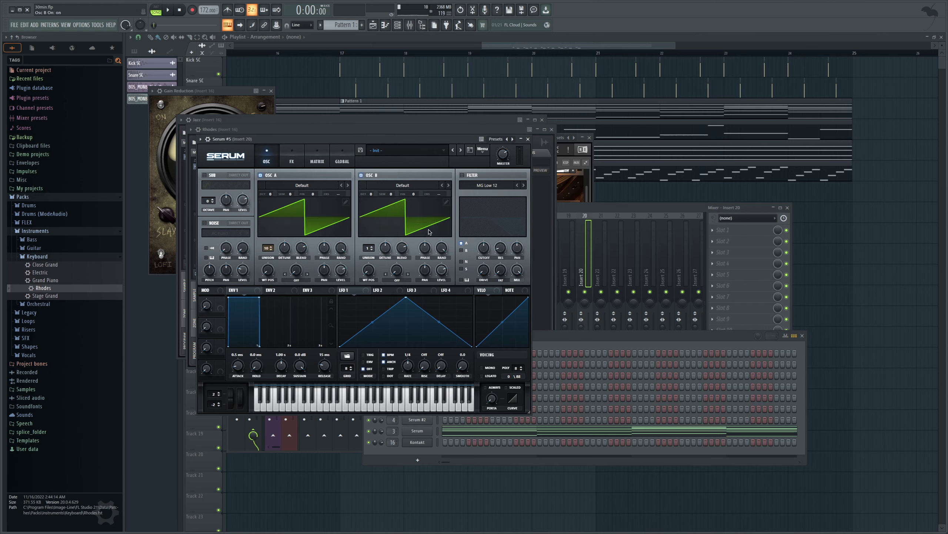
pyautogui.click(448, 185)
pyautogui.moveTo(369, 270); pyautogui.dragTo(375, 241)
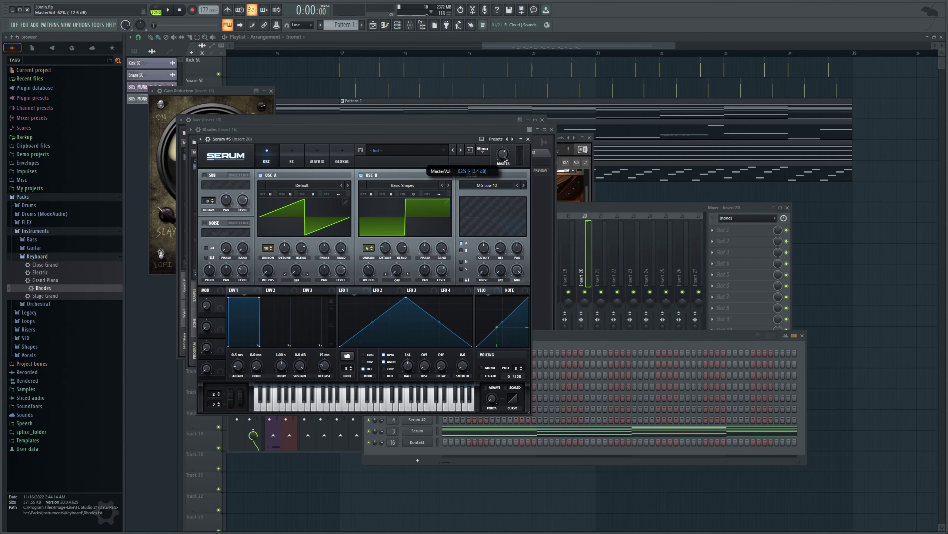
# Add FabFilter Pro-Q 3 to insert 20 with a high cut at about 15.9 kHz and a low cut removing the bass.
pyautogui.click(629, 215)
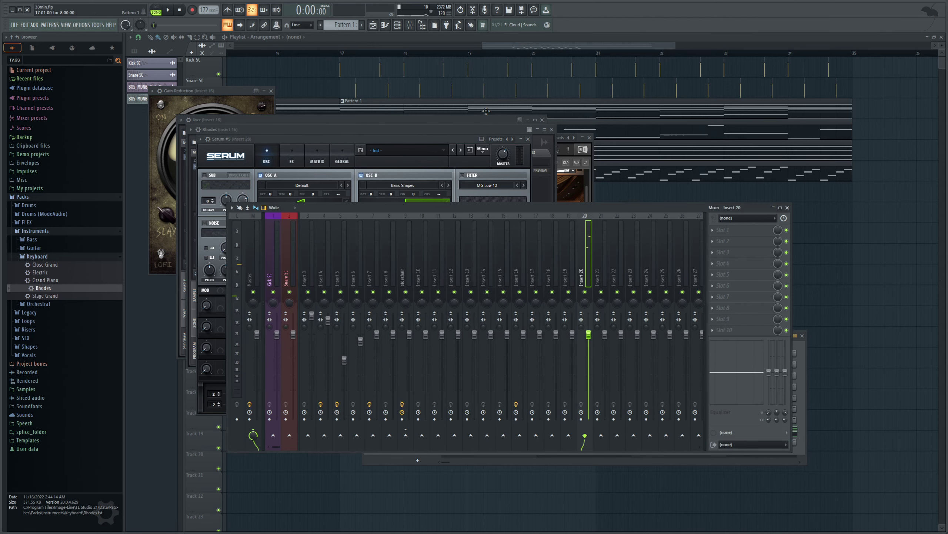
pyautogui.click(828, 93)
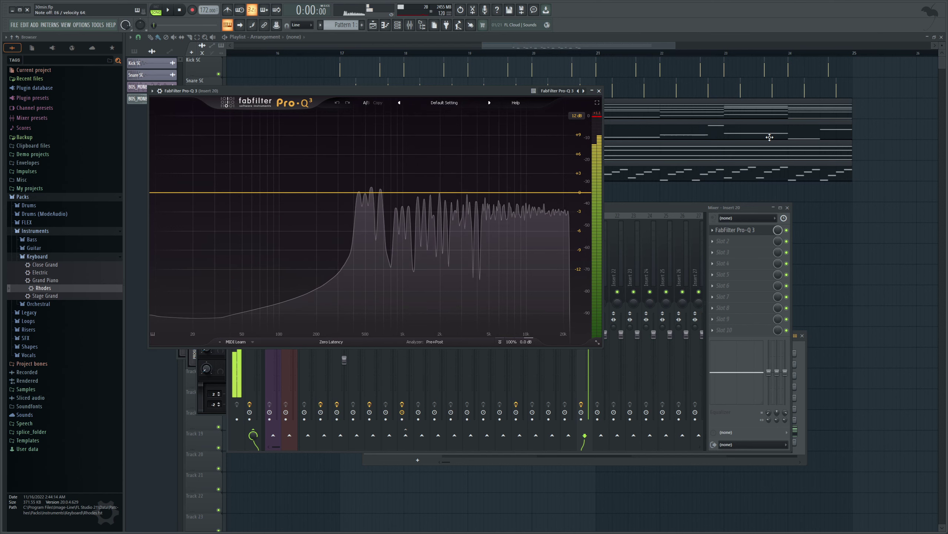
pyautogui.moveTo(575, 192); pyautogui.dragTo(552, 195)
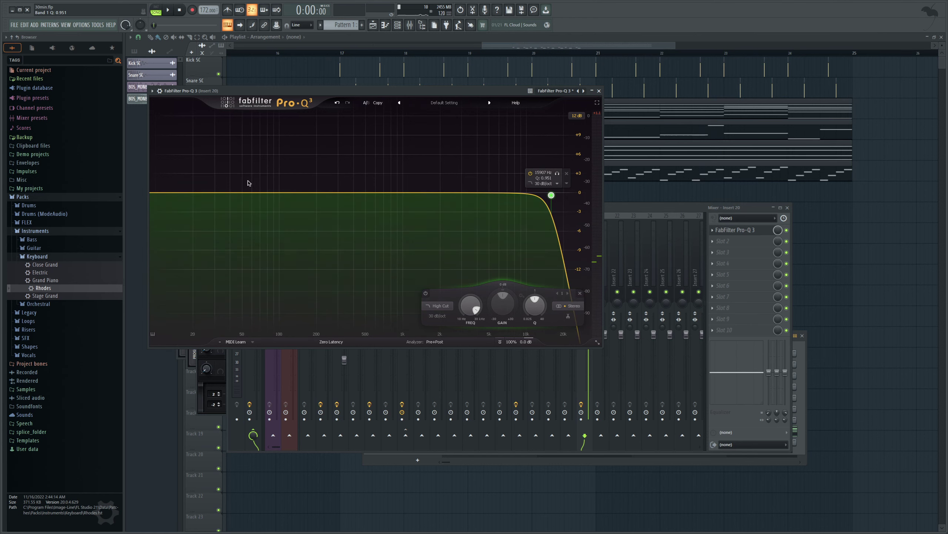
pyautogui.moveTo(175, 193); pyautogui.dragTo(343, 210)
# Add soothe2 after Pro-Q 3 on insert 20 and set band 2 to 1.6 dB sensitivity at about 2.3 kHz.
pyautogui.click(639, 205)
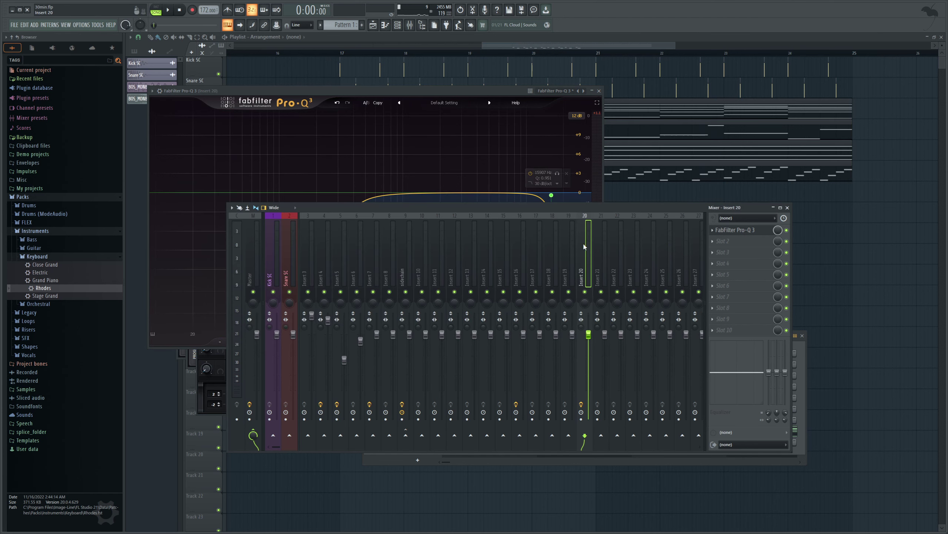
pyautogui.moveTo(640, 204); pyautogui.dragTo(640, 226)
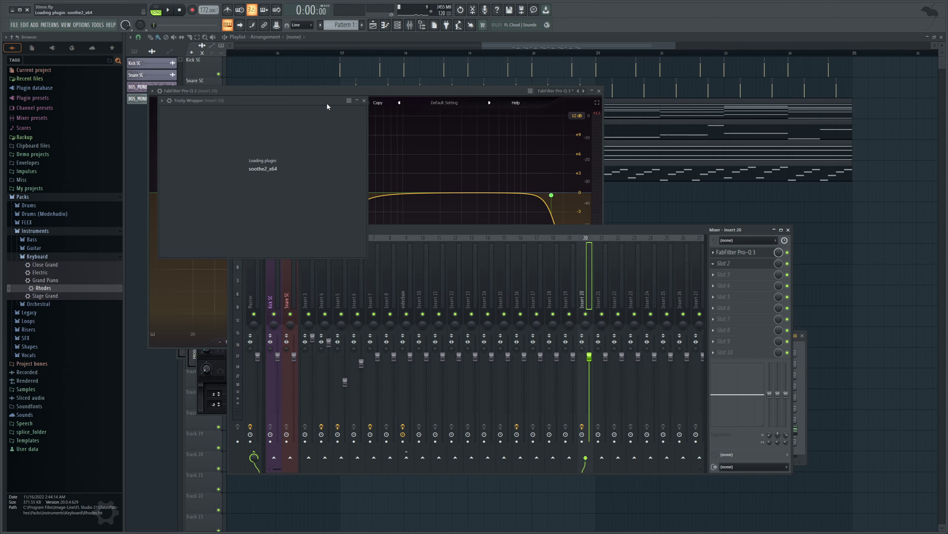
pyautogui.moveTo(343, 102); pyautogui.dragTo(518, 169)
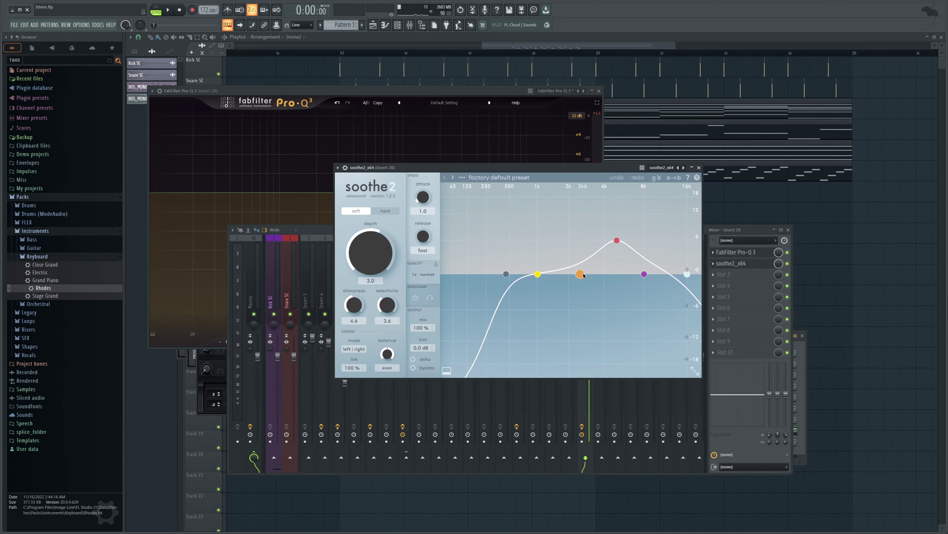
pyautogui.moveTo(584, 276); pyautogui.dragTo(581, 266)
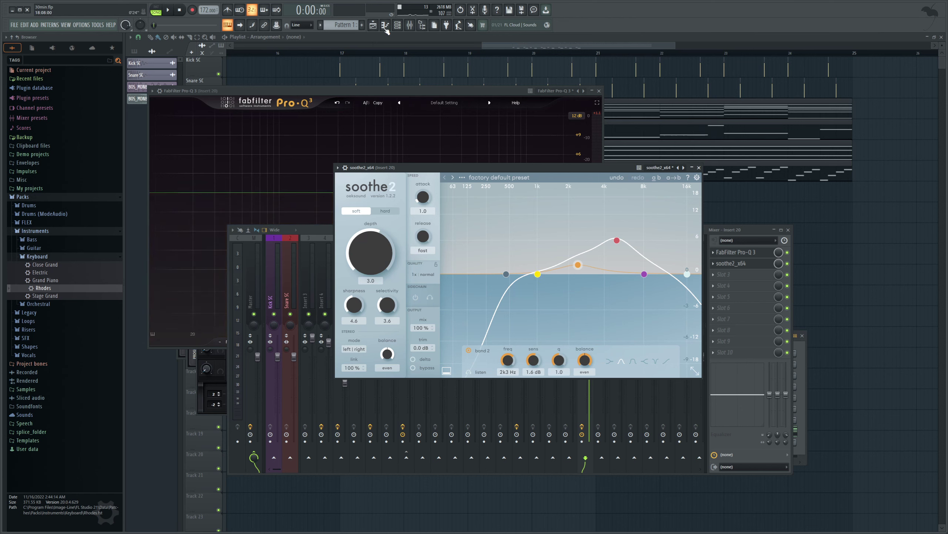
# Open the Serum #5 piano roll in Pattern 10 and place a note just below C3 at the start.
pyautogui.click(398, 24)
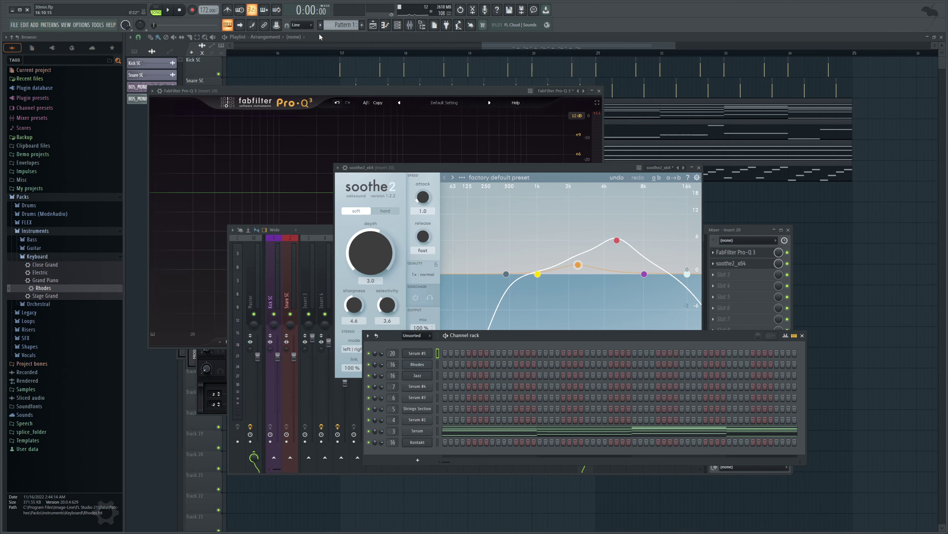
pyautogui.scroll(-9, 338, 25)
pyautogui.press('F7')
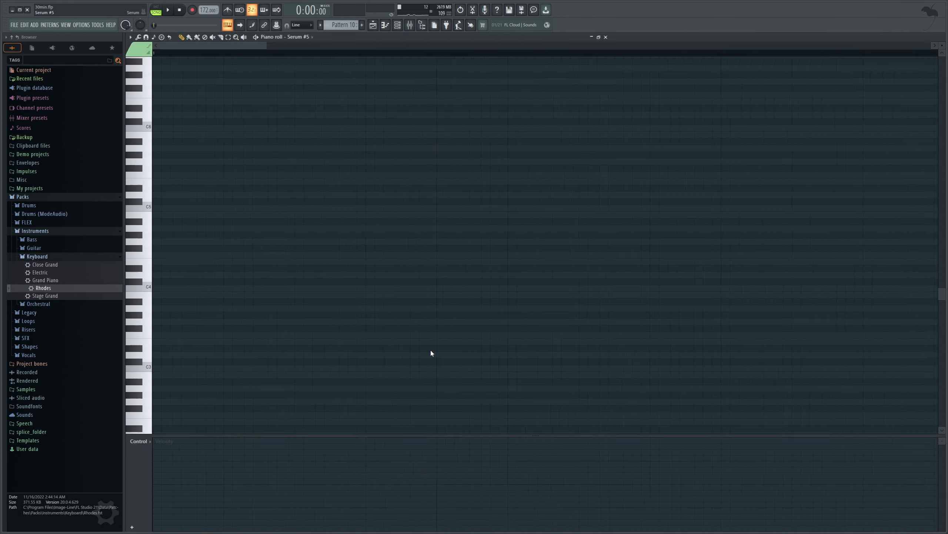
pyautogui.click(161, 388)
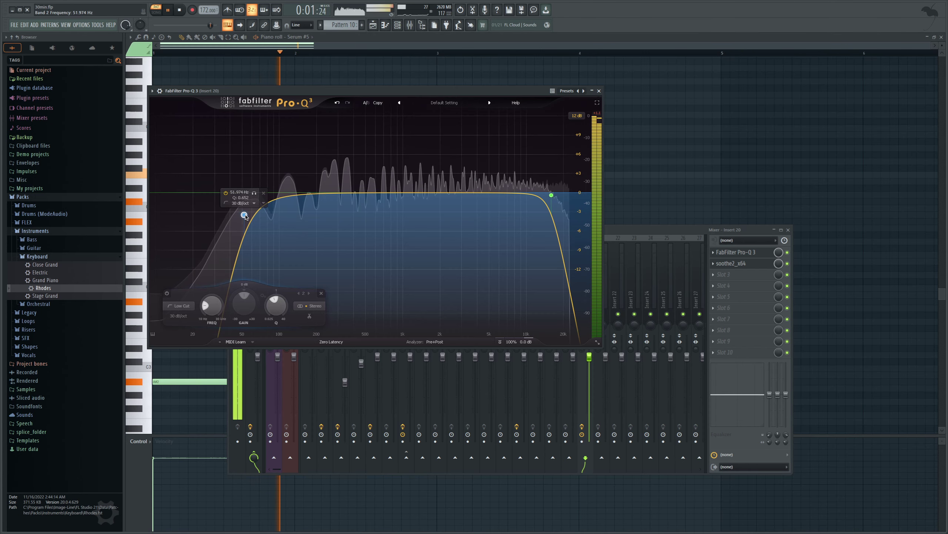
# Move Pro-Q 3's low cut to about 52 Hz and set soothe2's sharpness to 6.6 and depth to 17.0 during playback.
pyautogui.moveTo(244, 215); pyautogui.dragTo(247, 217)
pyautogui.click(744, 264)
pyautogui.press('space')
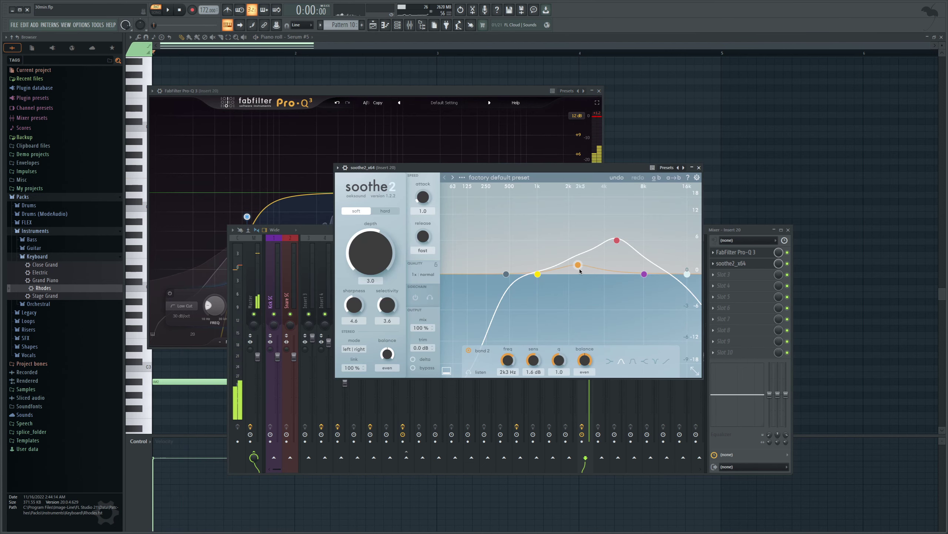
pyautogui.moveTo(352, 312); pyautogui.dragTo(352, 290)
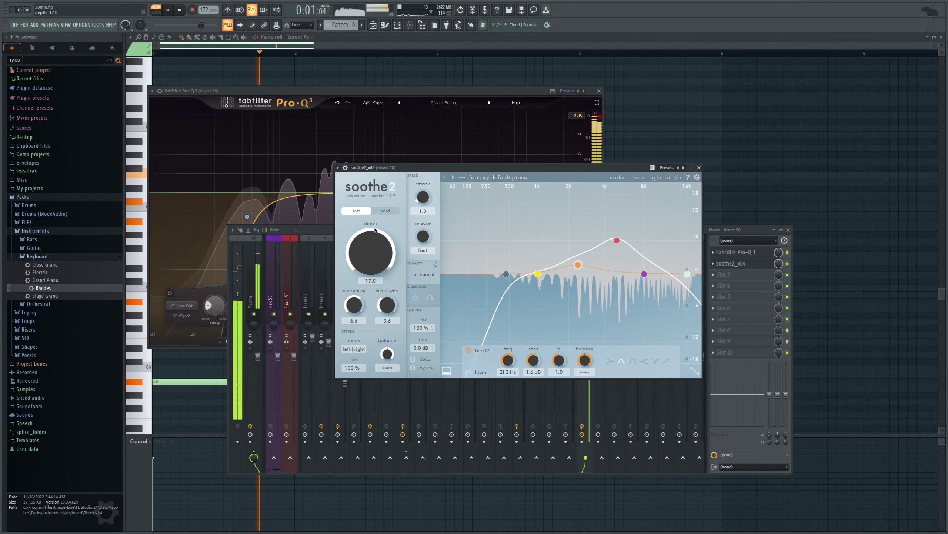
pyautogui.press('space')
pyautogui.scroll(3, 386, 267)
pyautogui.scroll(1, 386, 266)
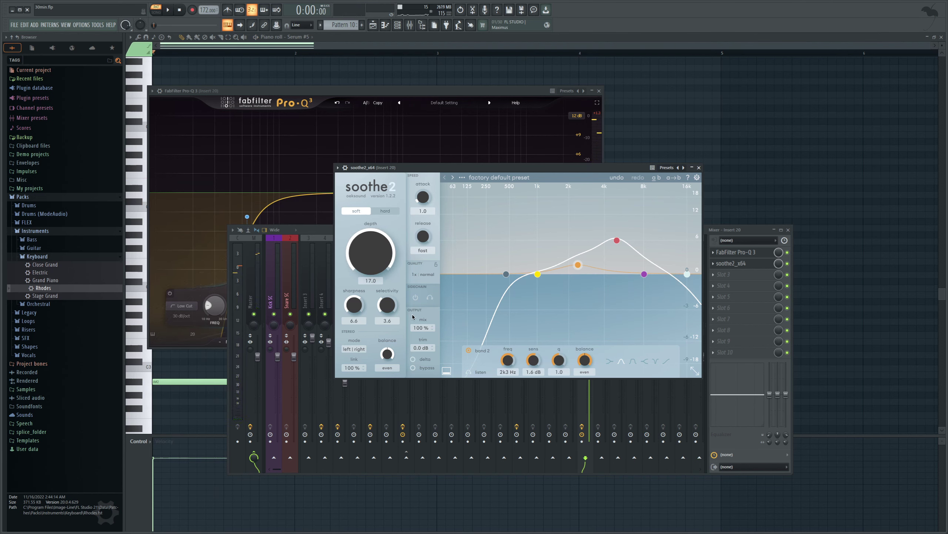
# Try soothe2 in hard mode and lower its depth to -1.4.
pyautogui.press('space')
pyautogui.click(388, 212)
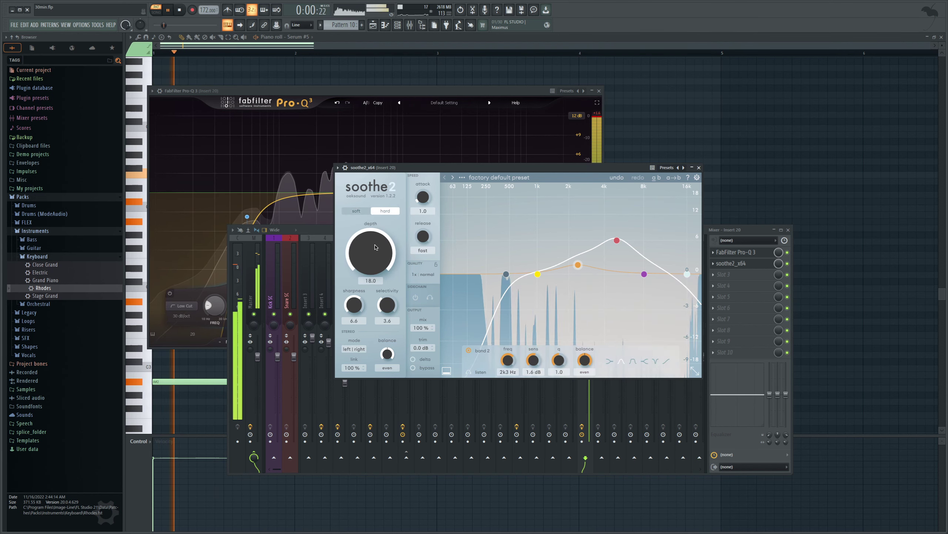
pyautogui.moveTo(375, 247); pyautogui.dragTo(359, 297)
# Compare the sound on insert 20 with soothe2 switched off, restoring the effect at the end.
pyautogui.press('space')
pyautogui.click(787, 263)
pyautogui.press('space')
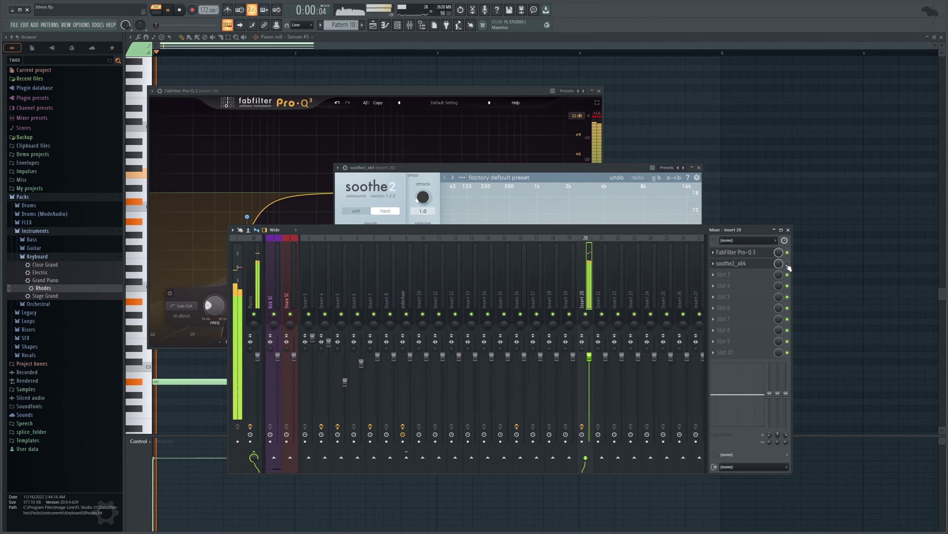
pyautogui.press('space')
pyautogui.click(787, 264)
pyautogui.click(743, 263)
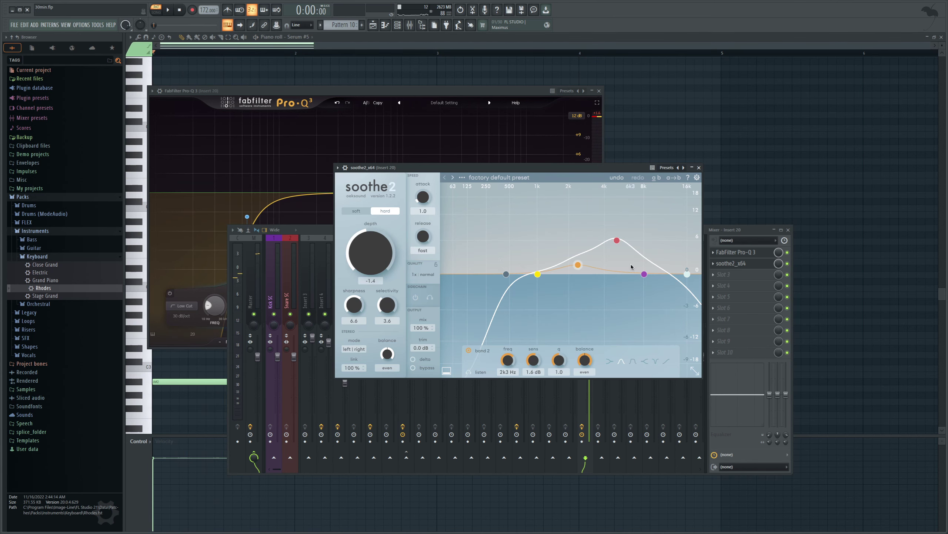
# Try raising soothe2's depth to 1.2, comparing the sound with the effect switched off and on.
pyautogui.moveTo(369, 260); pyautogui.dragTo(369, 257)
pyautogui.press('space')
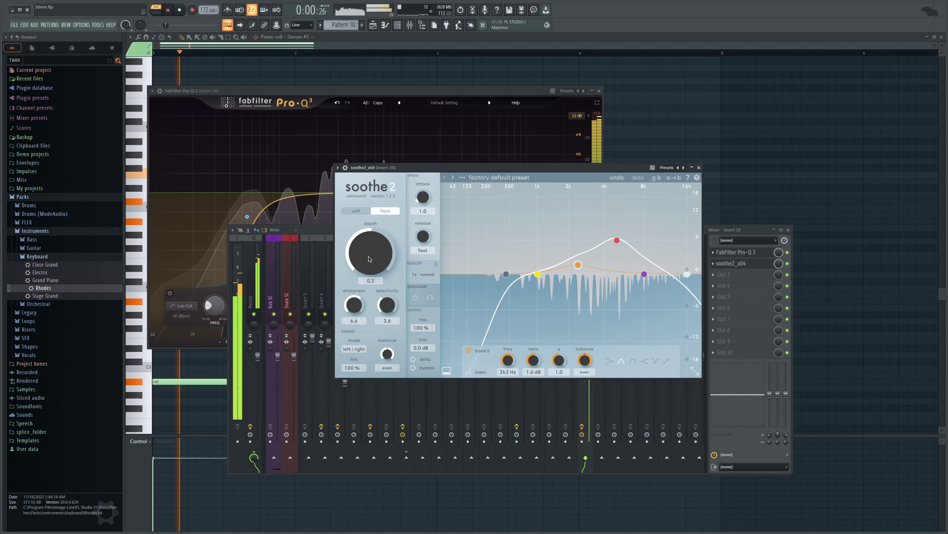
pyautogui.click(788, 263)
pyautogui.click(787, 264)
pyautogui.click(741, 264)
pyautogui.press('space')
pyautogui.click(741, 263)
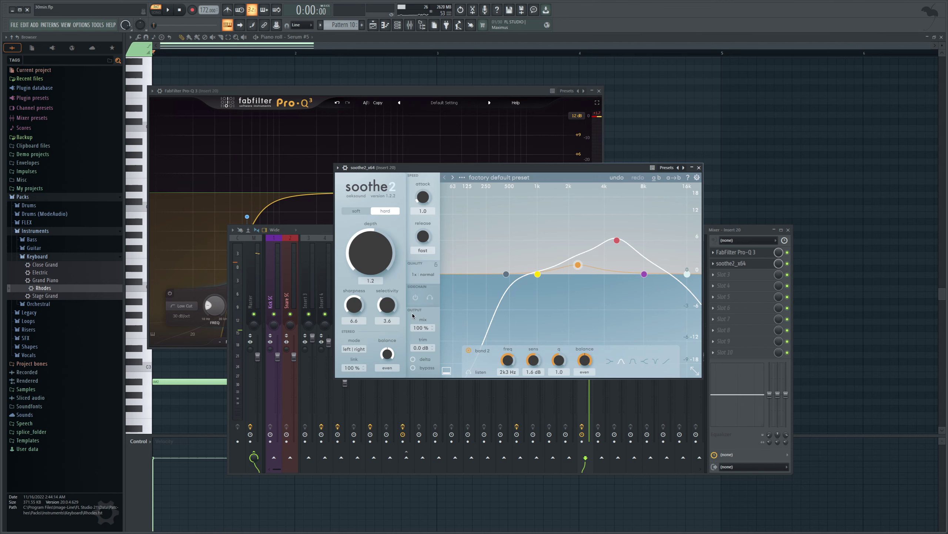
# Listen to soothe2's delta signal while setting sharpness to 7.9 and depth to -1.3, and return to soft mode with delta off.
pyautogui.click(412, 358)
pyautogui.press('space')
pyautogui.moveTo(577, 264); pyautogui.dragTo(599, 280)
pyautogui.moveTo(354, 305); pyautogui.dragTo(372, 272)
pyautogui.press('space')
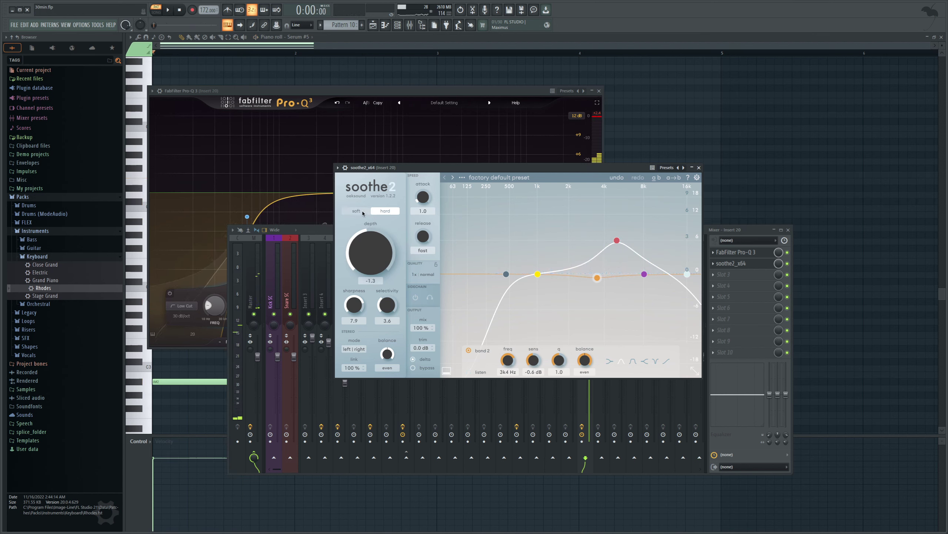
pyautogui.click(361, 212)
pyautogui.click(415, 359)
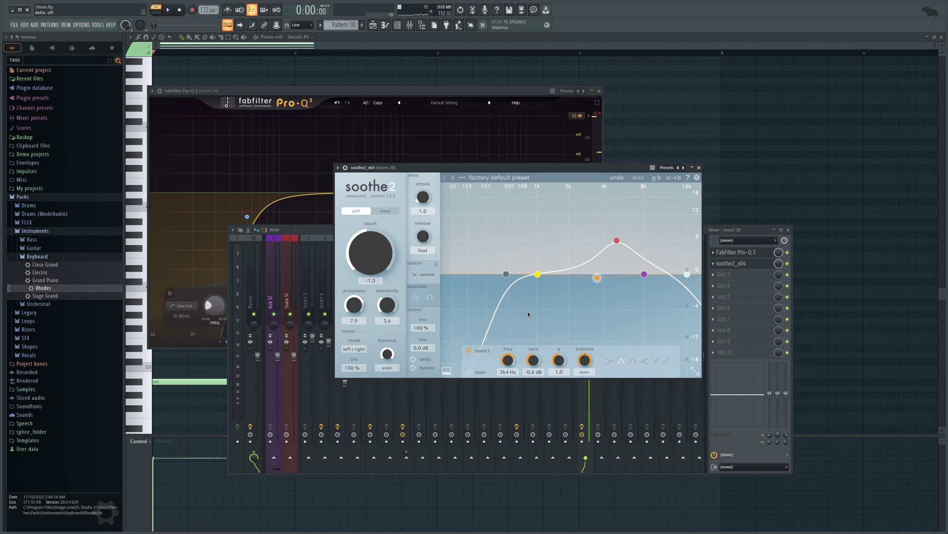
# Set soothe2's band 2 to 0.7 dB at 3.1 kHz and band 3 to 4.5 dB, and shift the yellow band near 1 kHz slightly higher.
pyautogui.moveTo(598, 279); pyautogui.dragTo(594, 274)
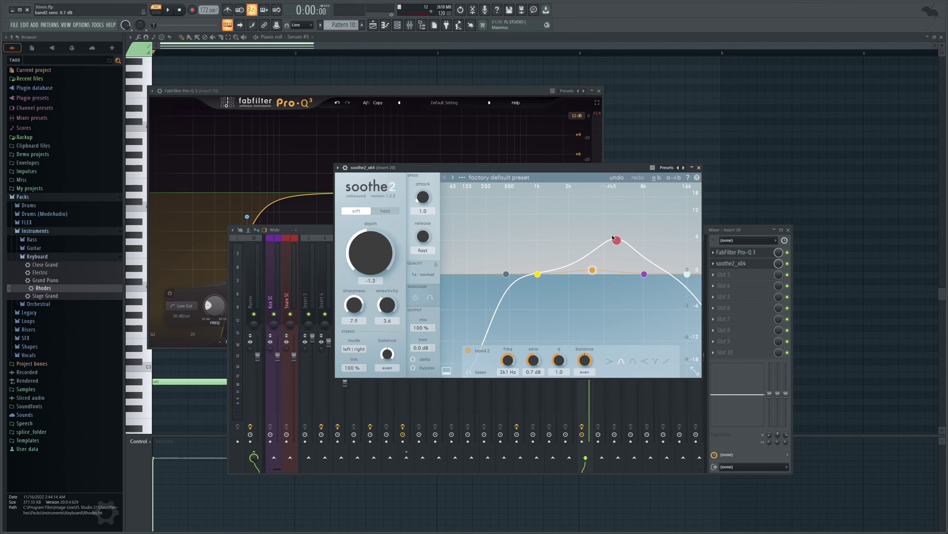
pyautogui.moveTo(612, 239); pyautogui.dragTo(613, 248)
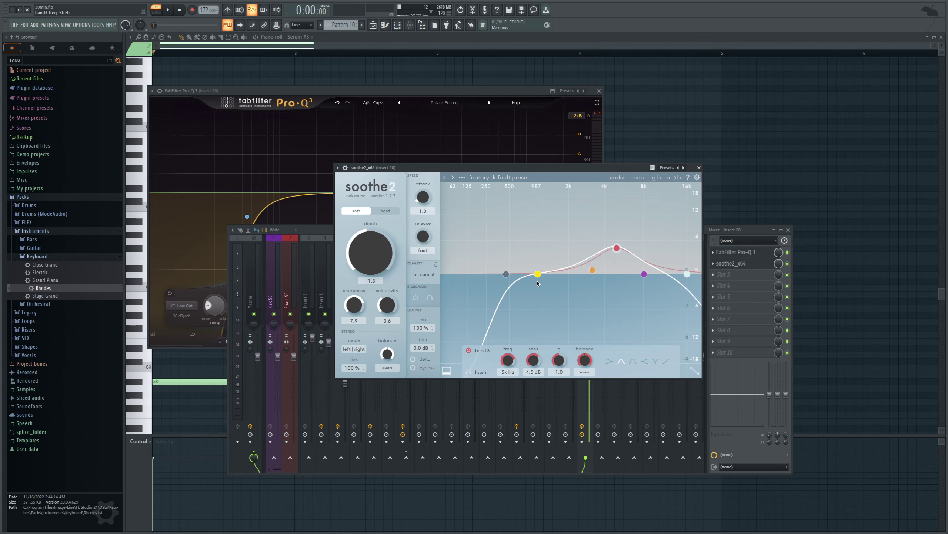
pyautogui.moveTo(536, 281); pyautogui.dragTo(544, 273)
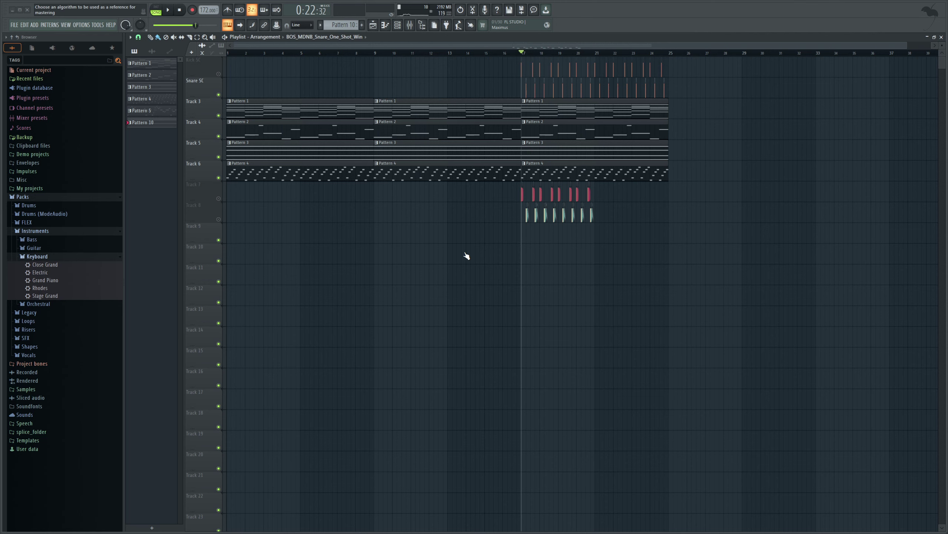
pyautogui.click(536, 335)
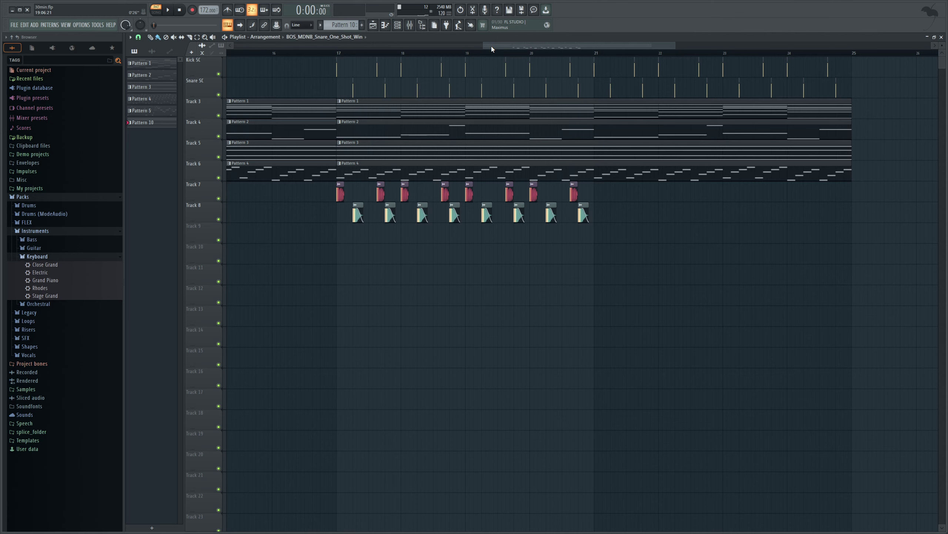
pyautogui.moveTo(491, 46); pyautogui.dragTo(465, 55)
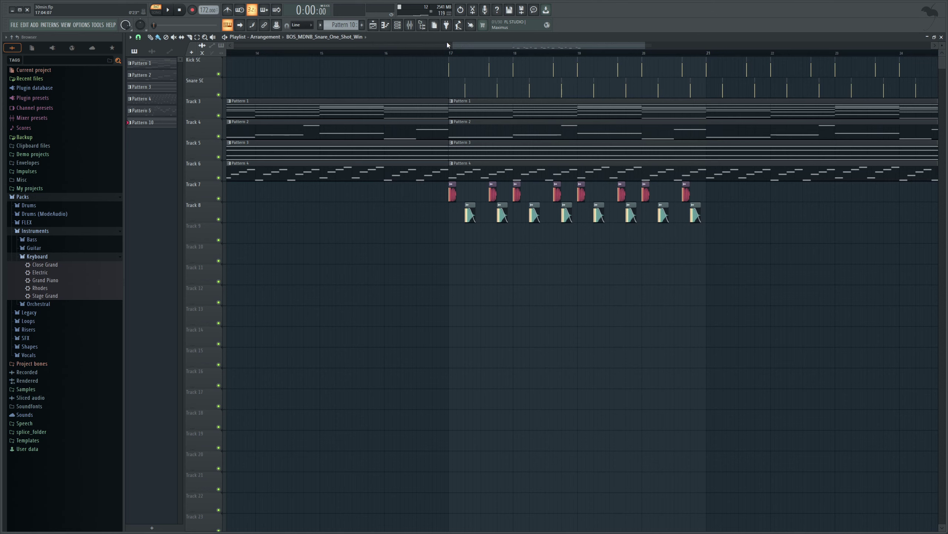
pyautogui.moveTo(453, 45); pyautogui.dragTo(450, 48)
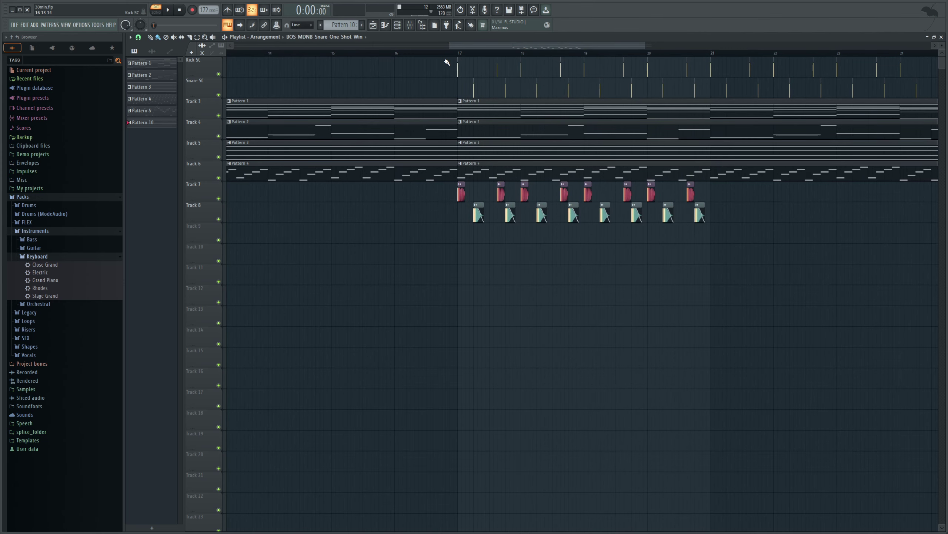
pyautogui.moveTo(459, 45); pyautogui.dragTo(462, 48)
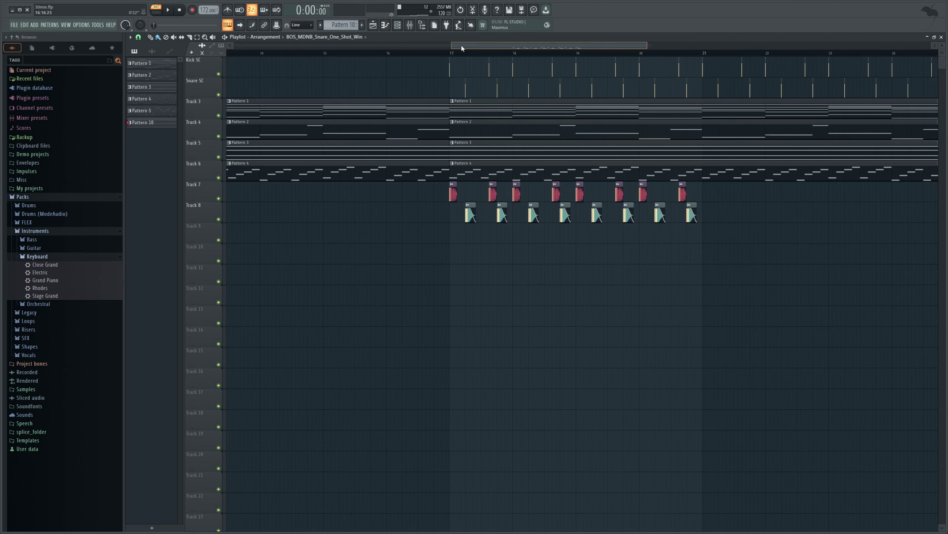